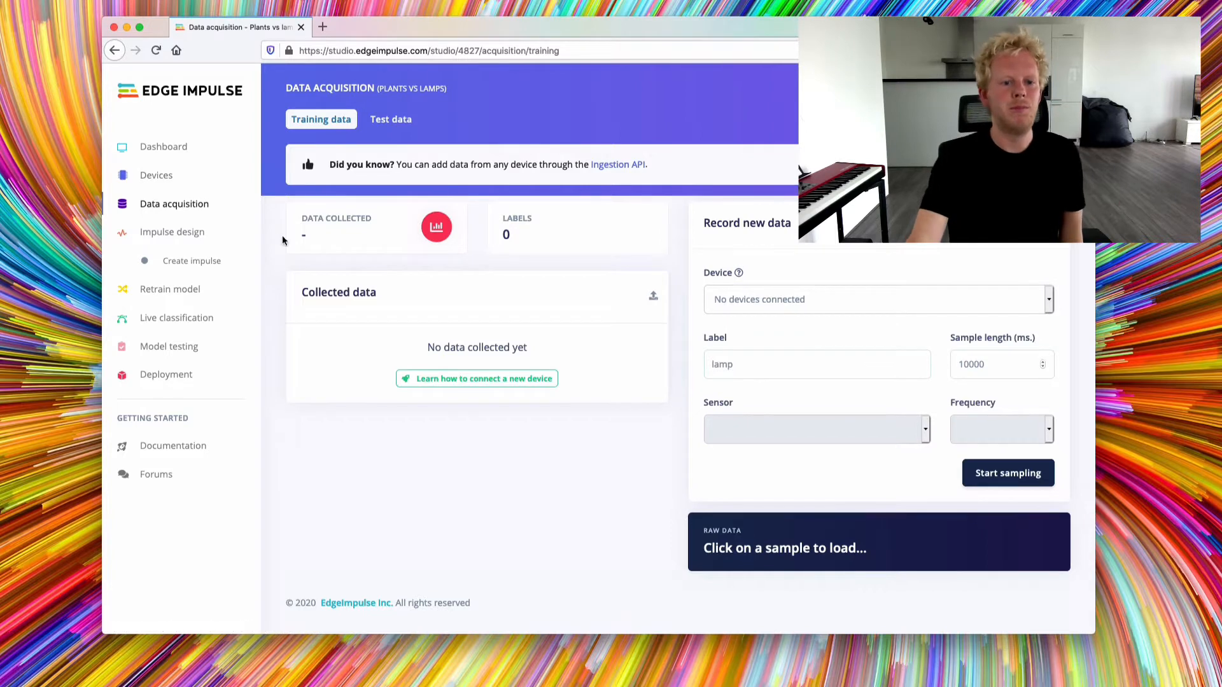
View the data upload form for the project, then return to the training data page.
left_click(653, 299)
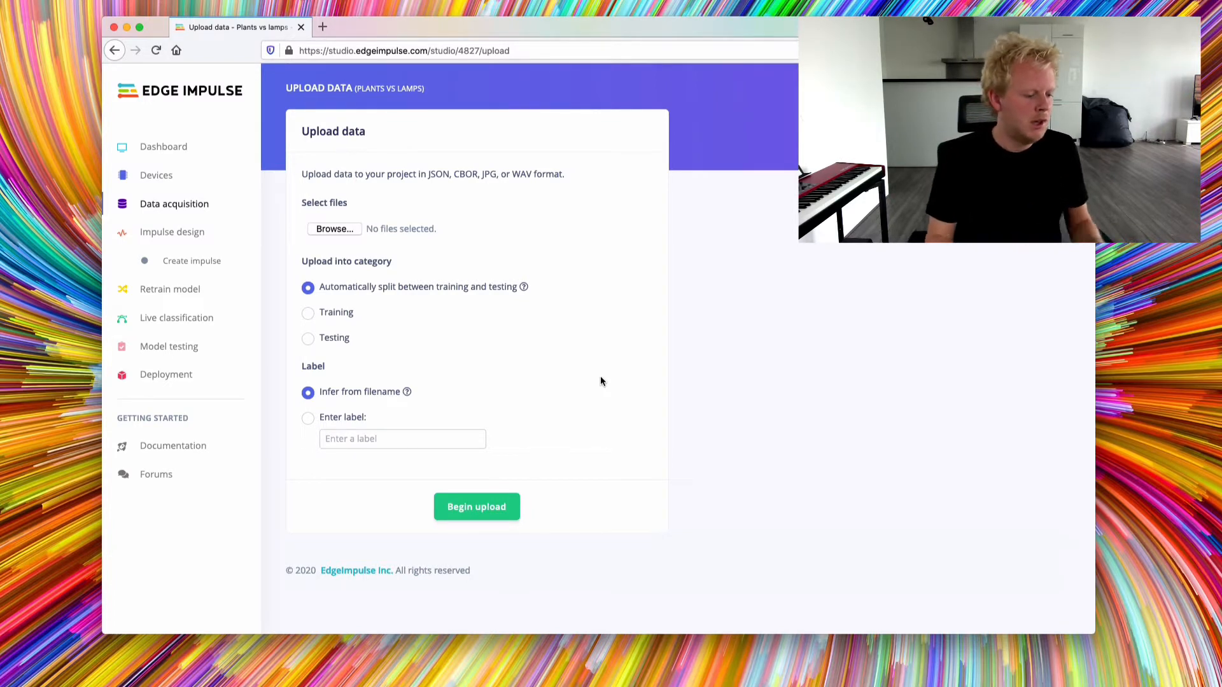
key("super+Left")
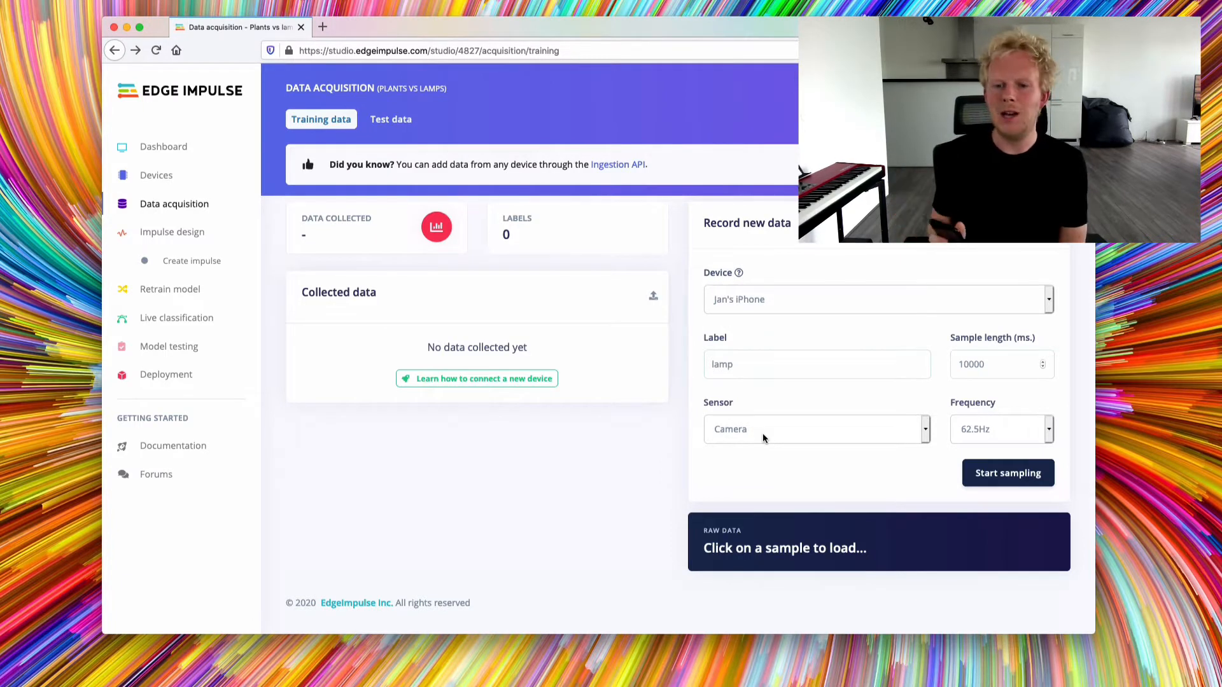
Record a training sample labelled lamp with the connected phone's camera and view the captured image.
left_click(1000, 480)
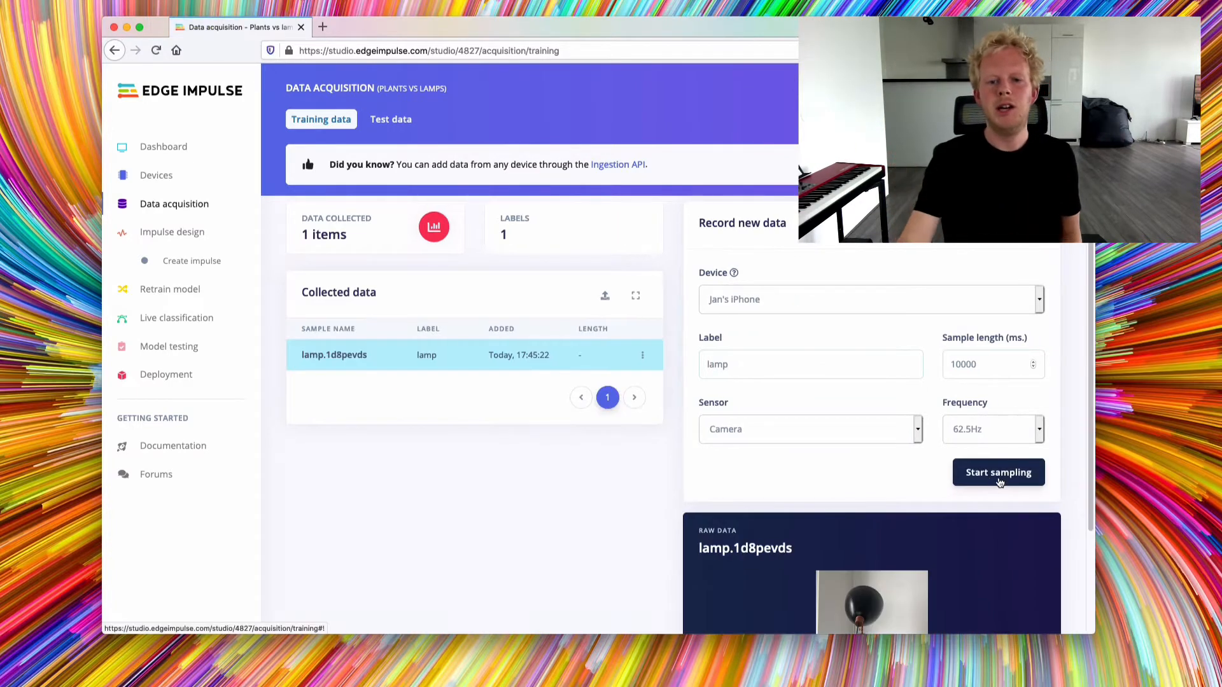
scroll(788, 391, "down", 1)
scroll(801, 420, "down", 3)
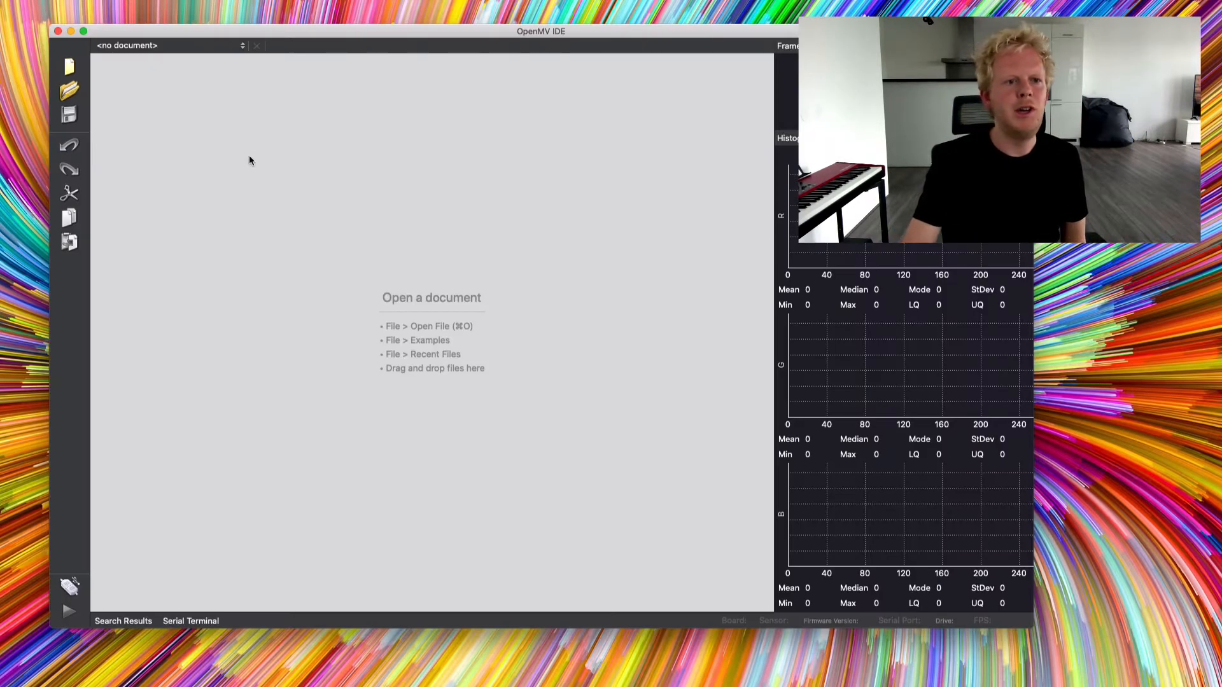
Switch to OpenMV IDE and create a new dataset in a new folder plants-vs-lamps3 inside openmv-datasets-test.
left_click(0, 0)
mouse_move(55, 69)
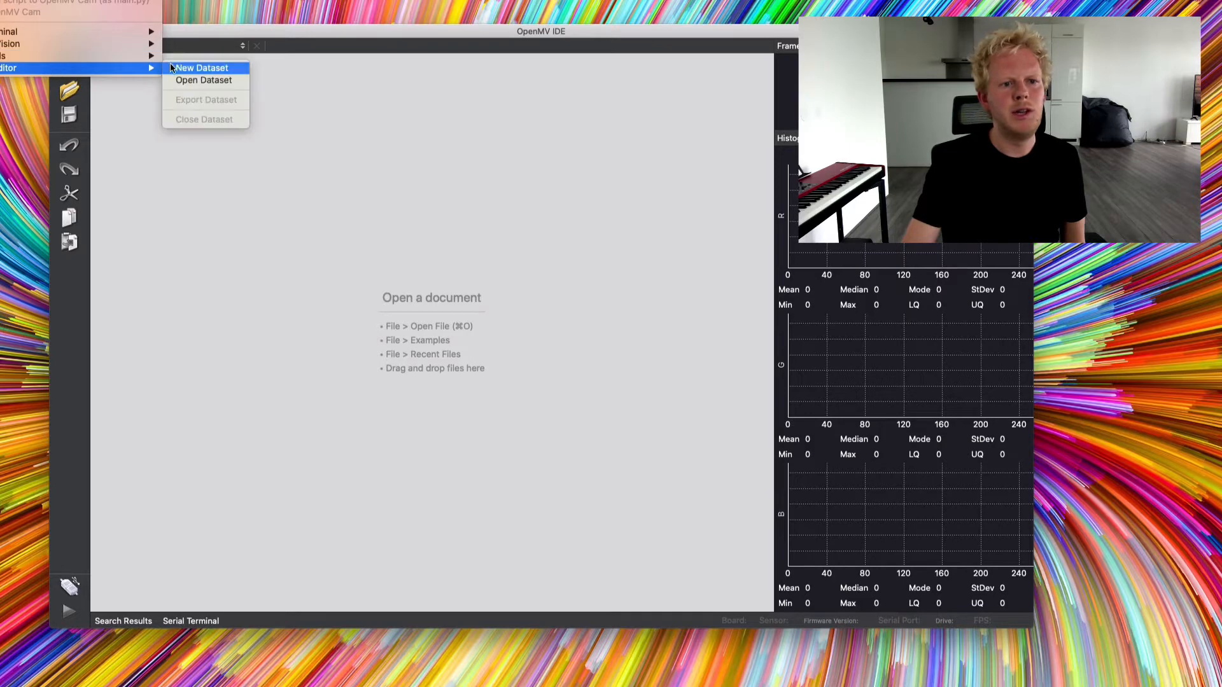
left_click(177, 68)
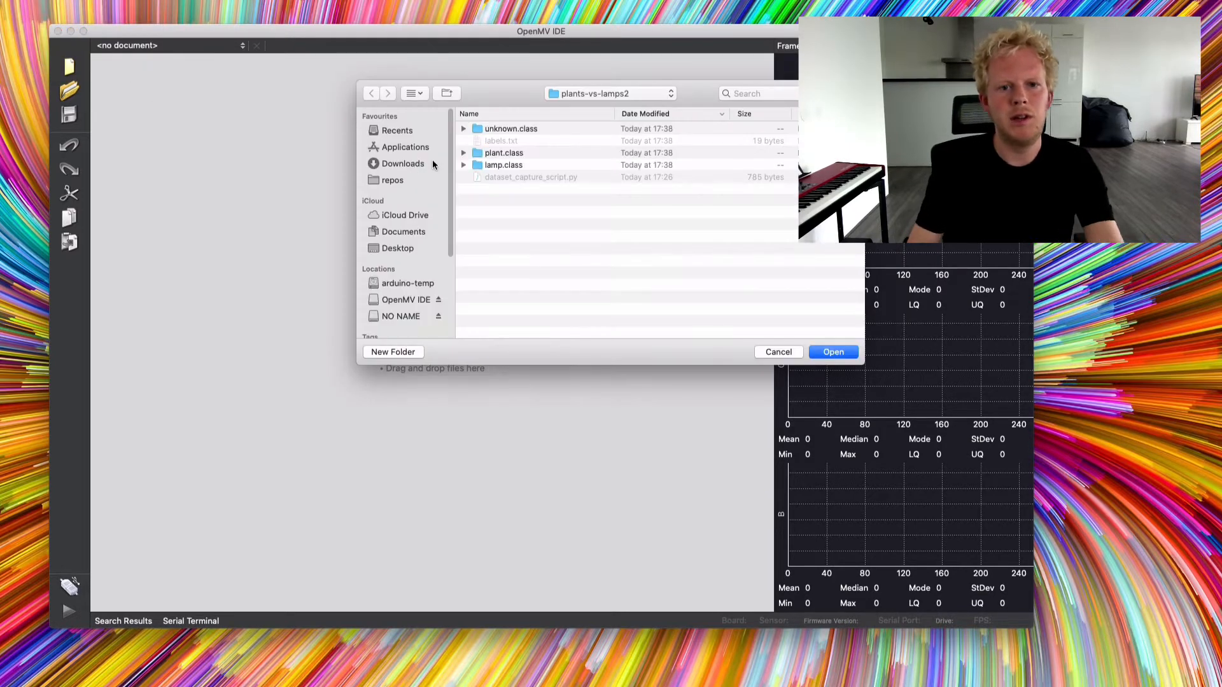
left_click(620, 95)
left_click(605, 107)
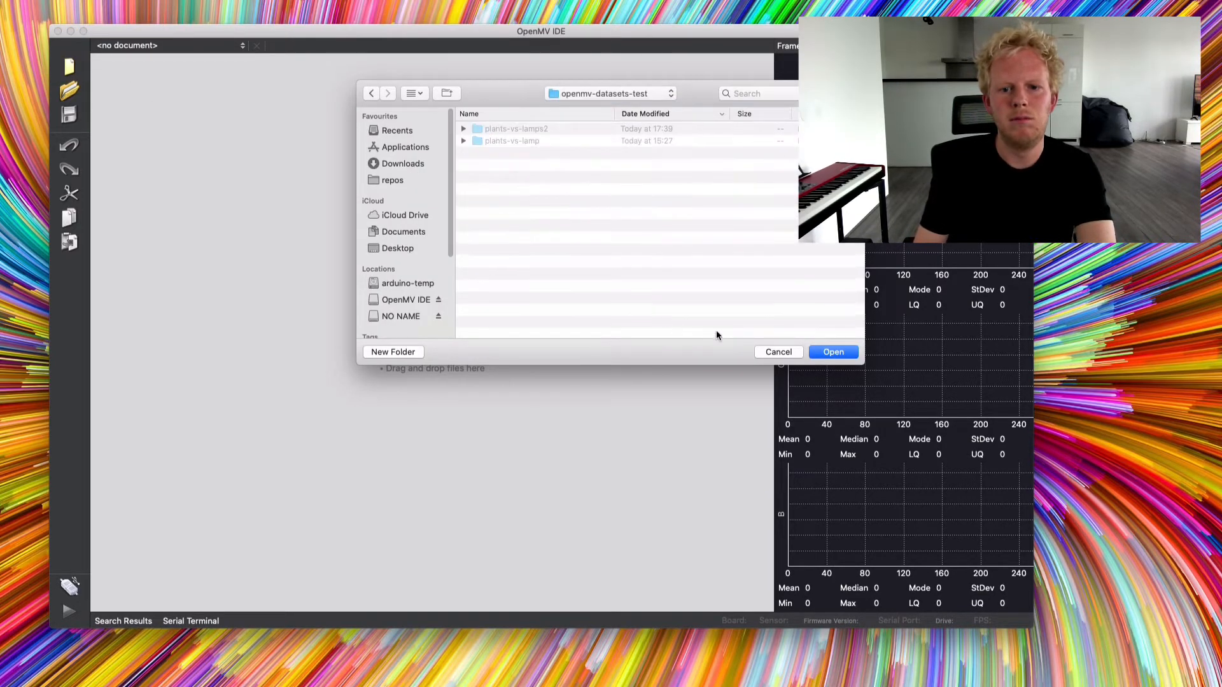
left_click(368, 352)
type("plans")
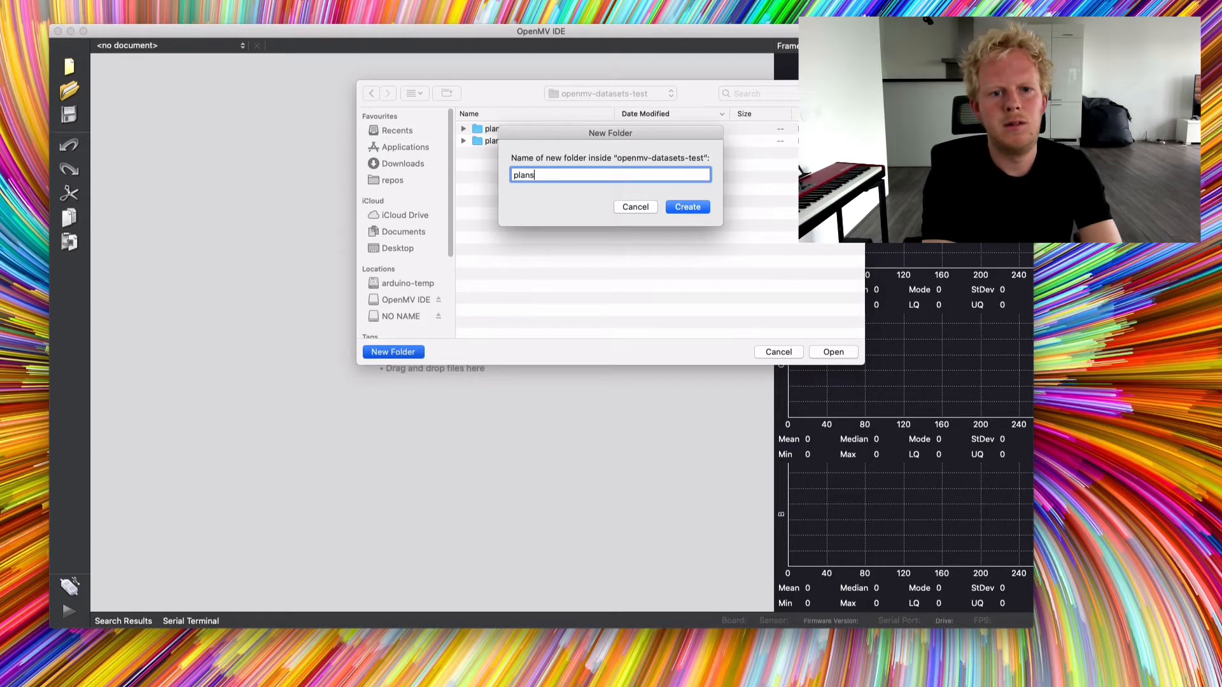
key("BackSpace")
type("ts-vs-lamps3")
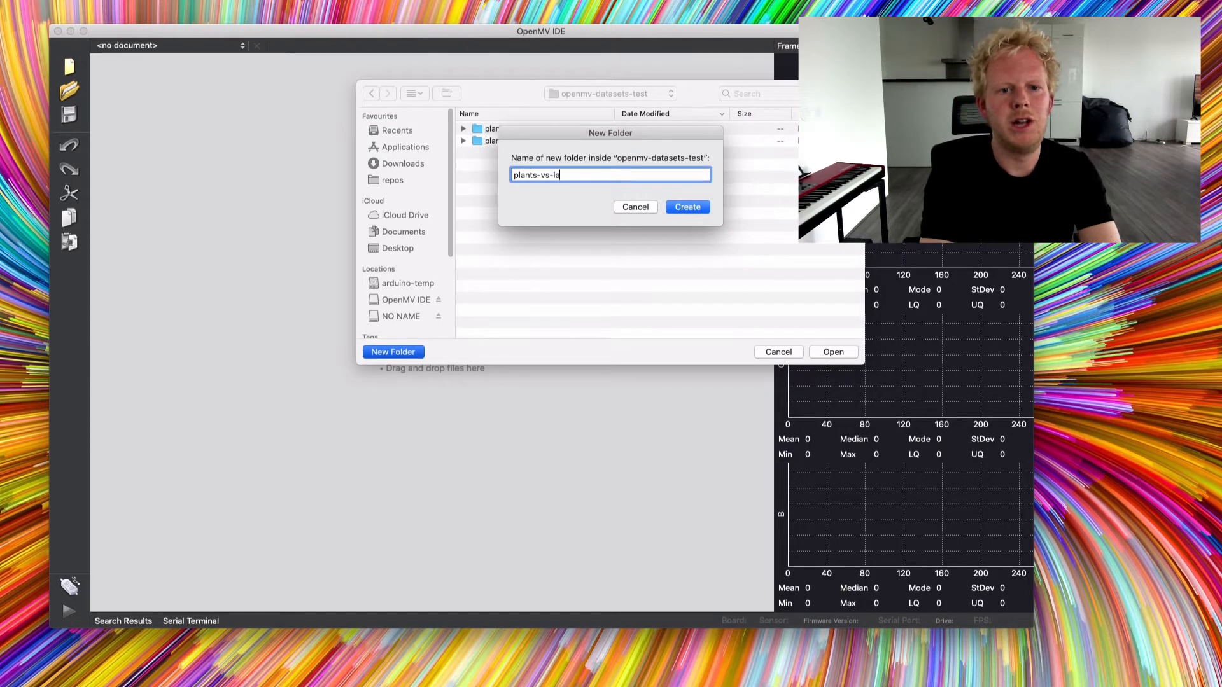
key("Return")
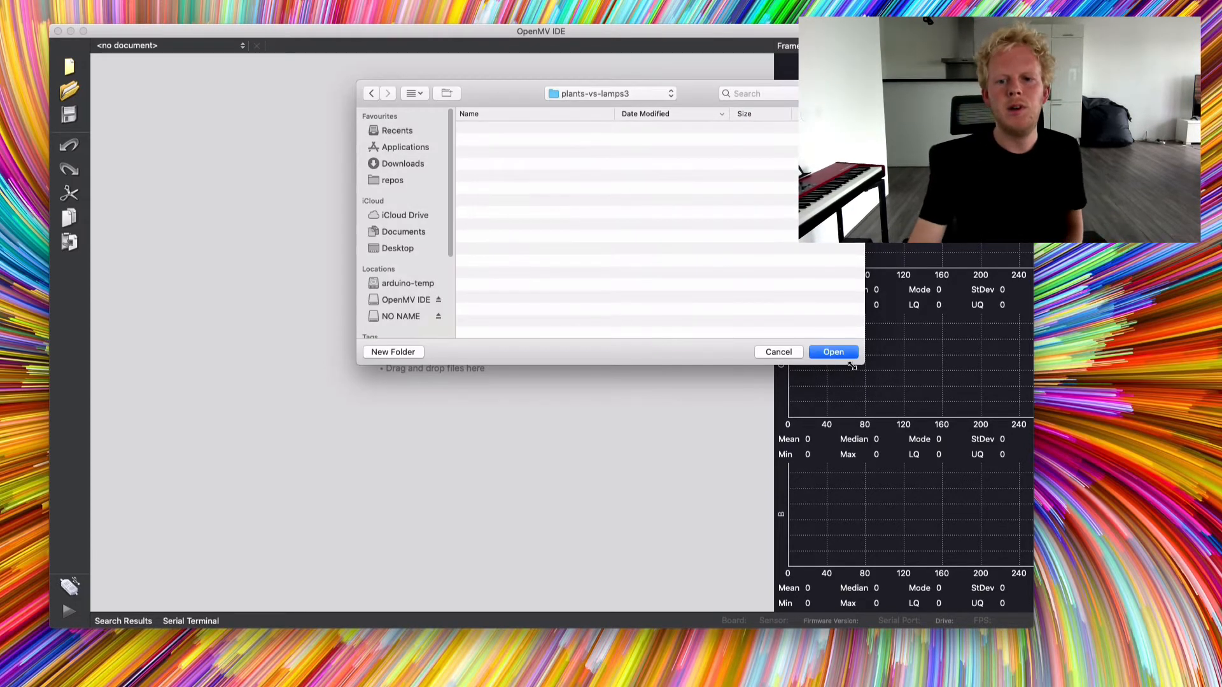
left_click(833, 352)
Add a class named plants to the dataset.
left_click(145, 153)
left_click(71, 275)
type("pla")
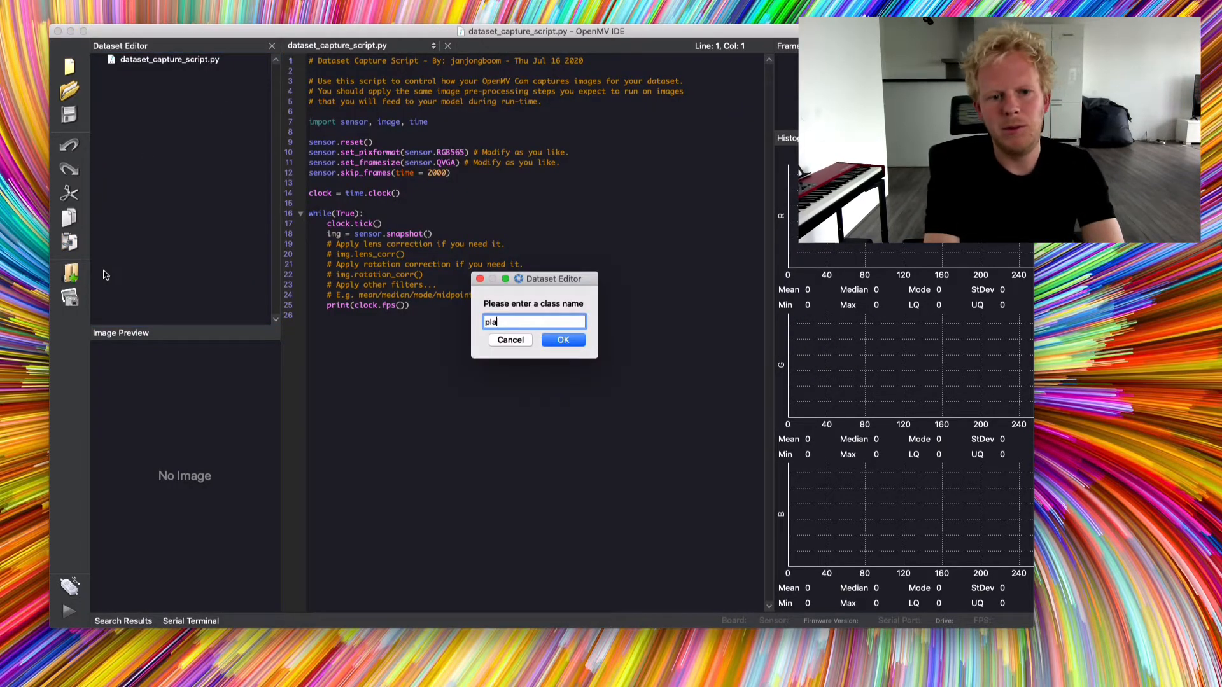
type("nts")
key("Return")
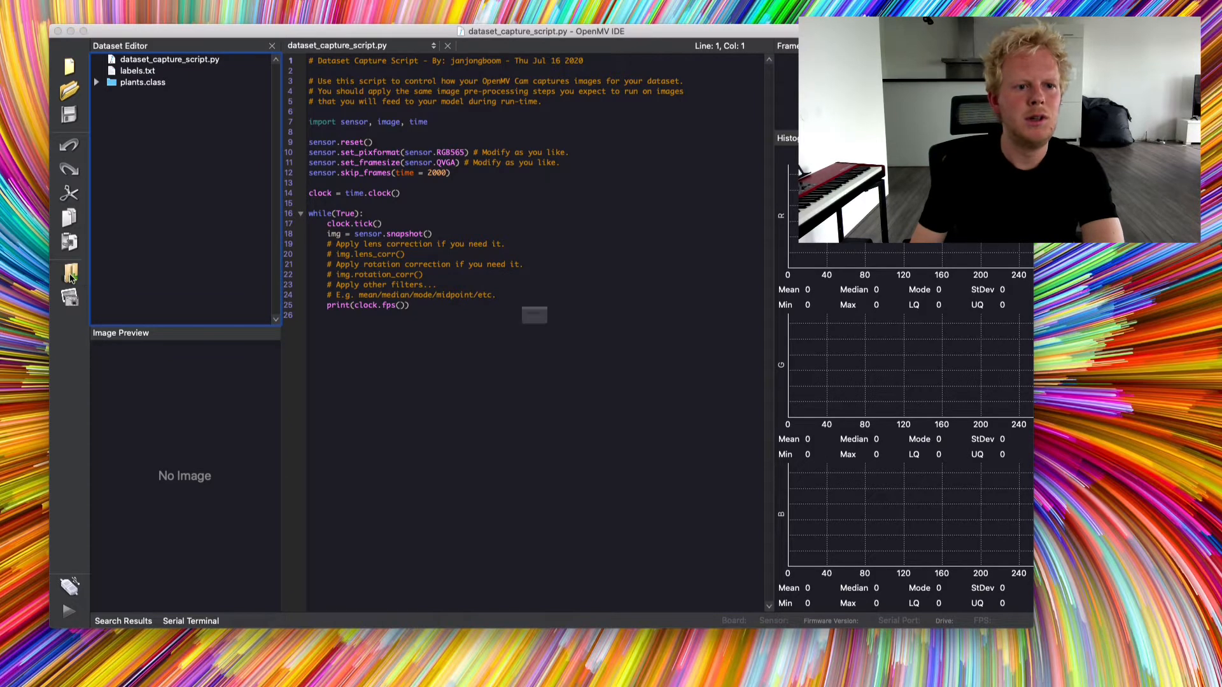
Add two more dataset classes named lamps and unknown.
left_click(71, 274)
type("lamps")
key("Return")
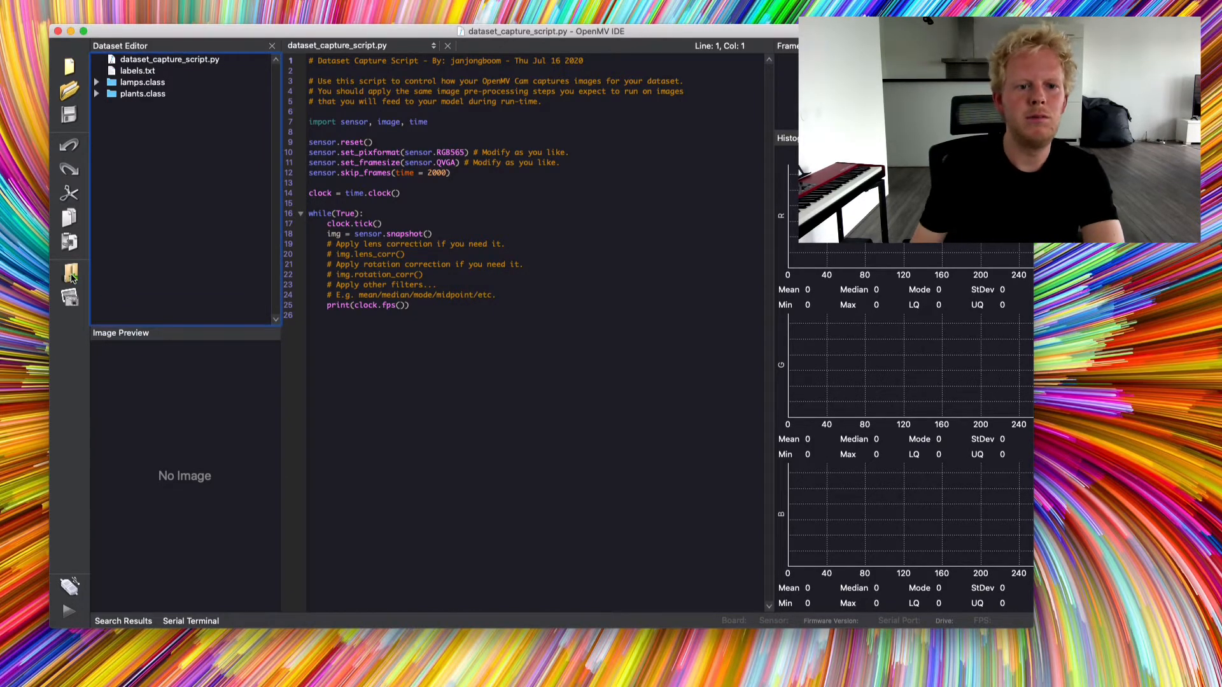
left_click(72, 280)
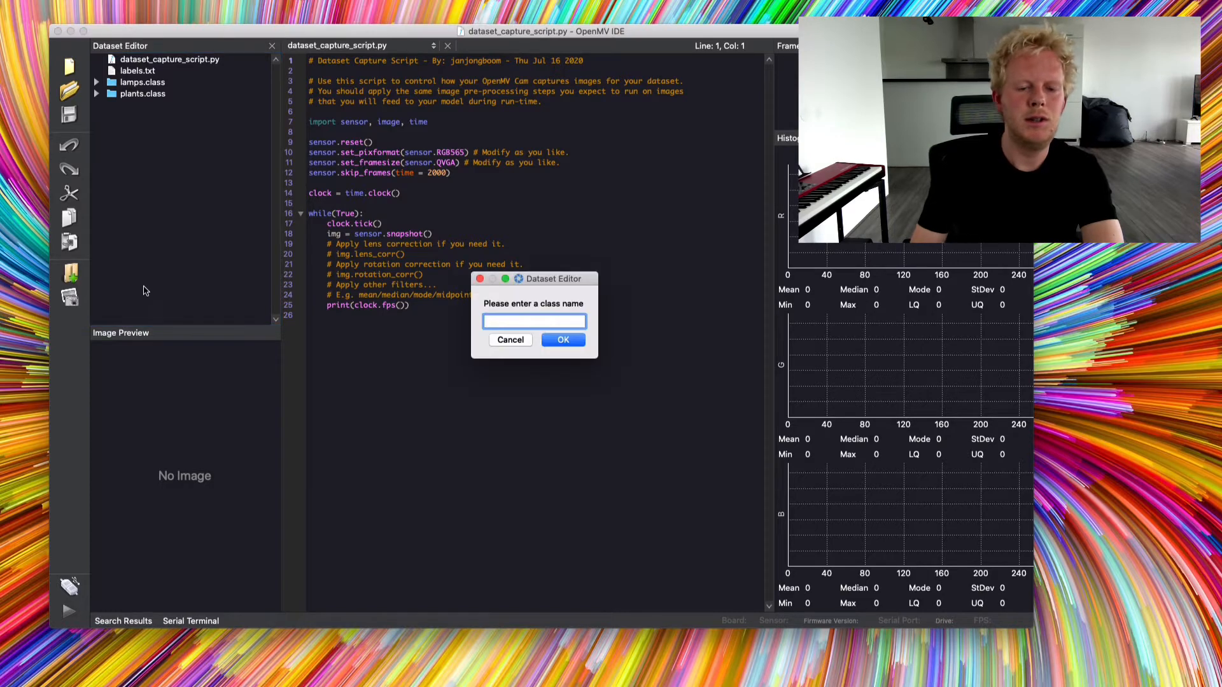
type("unknown")
key("Return")
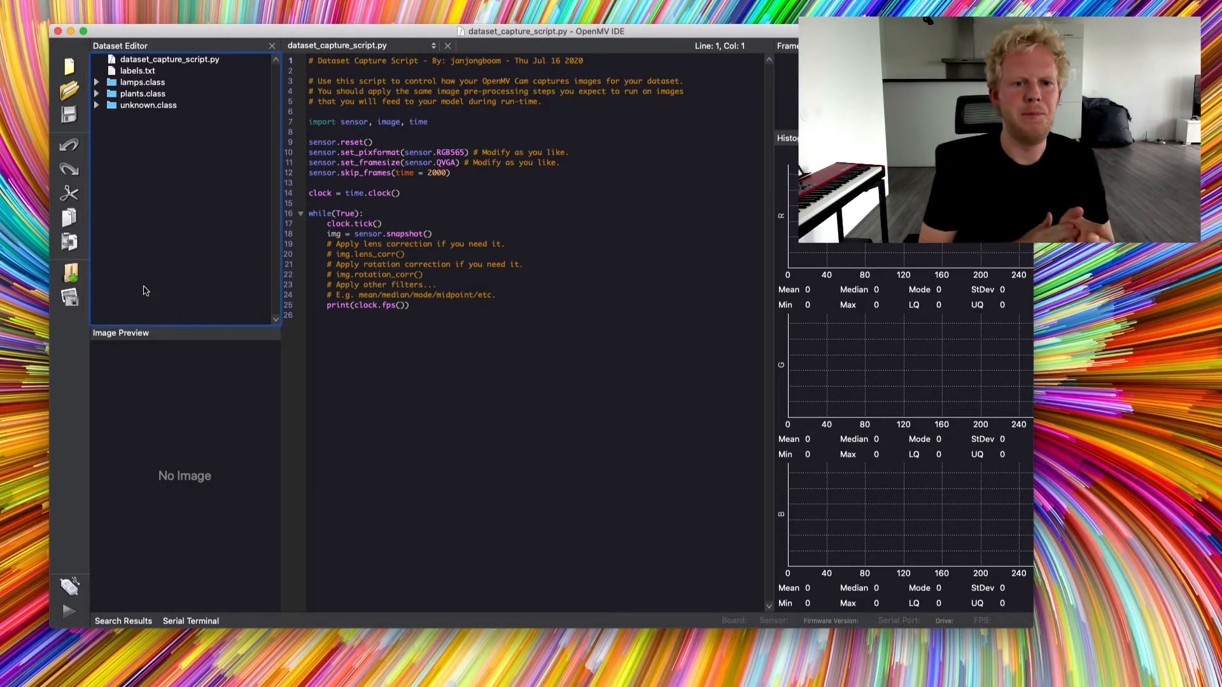
Add the line sensor.set_windowing((200,200)) below the set_framesize line in the capture script.
left_click(561, 163)
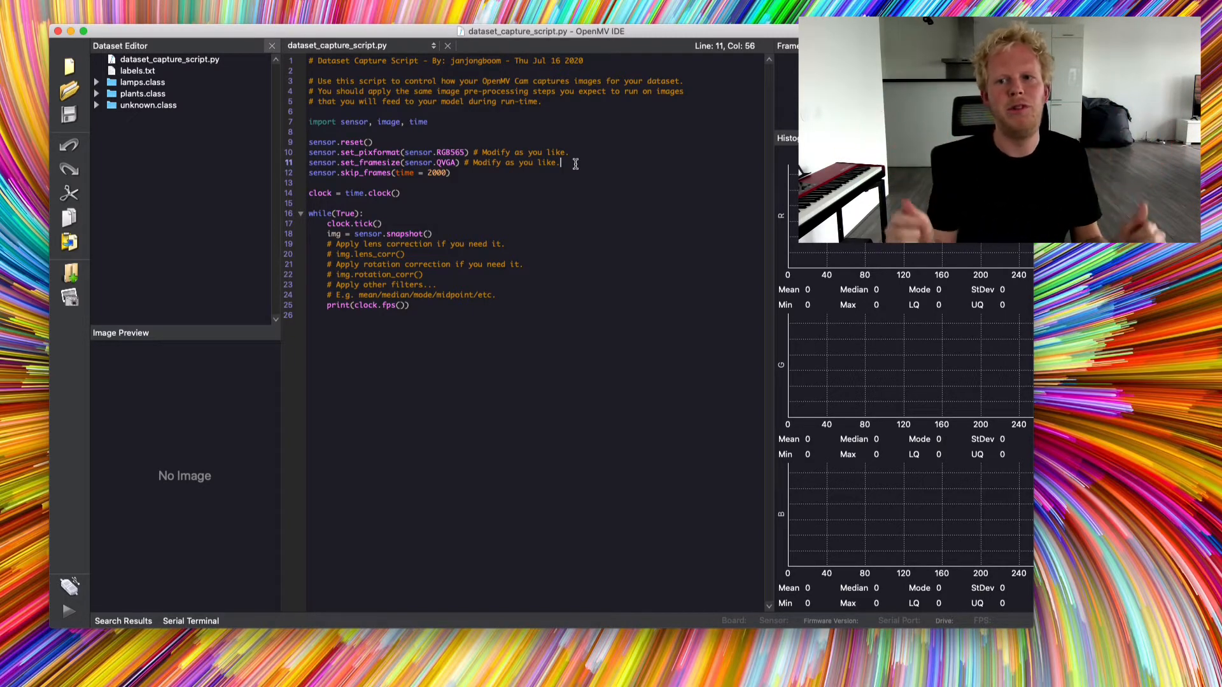
key("Return")
type("senso")
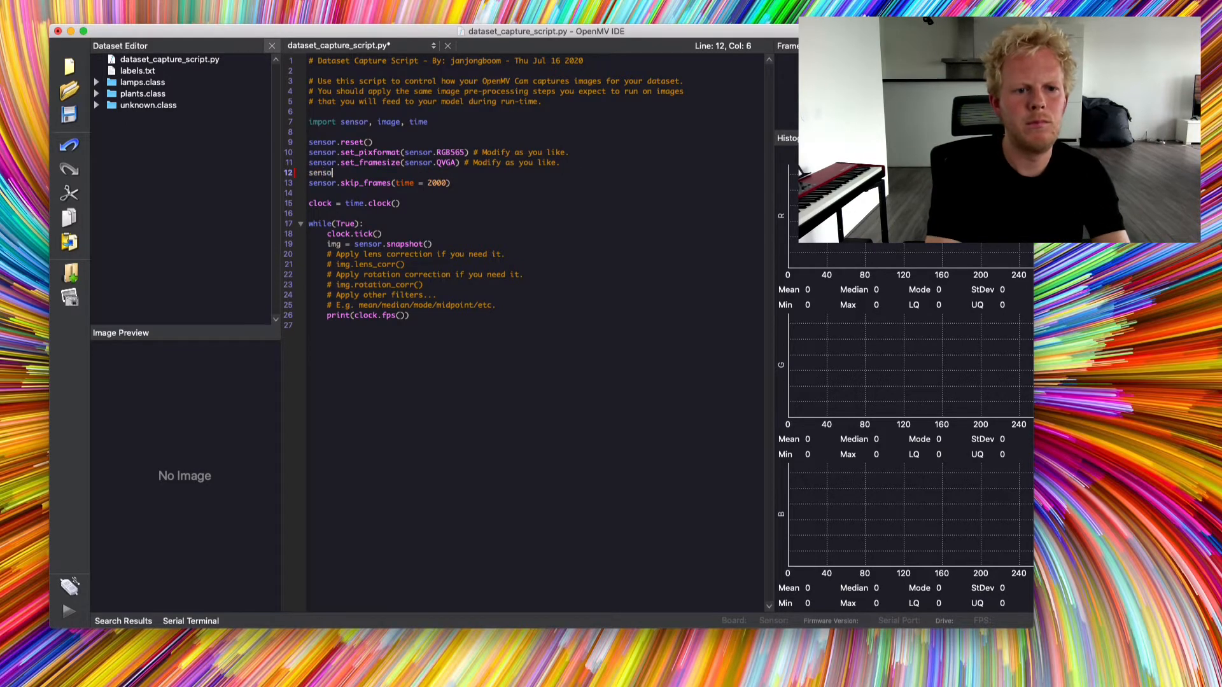
type("r.set_window")
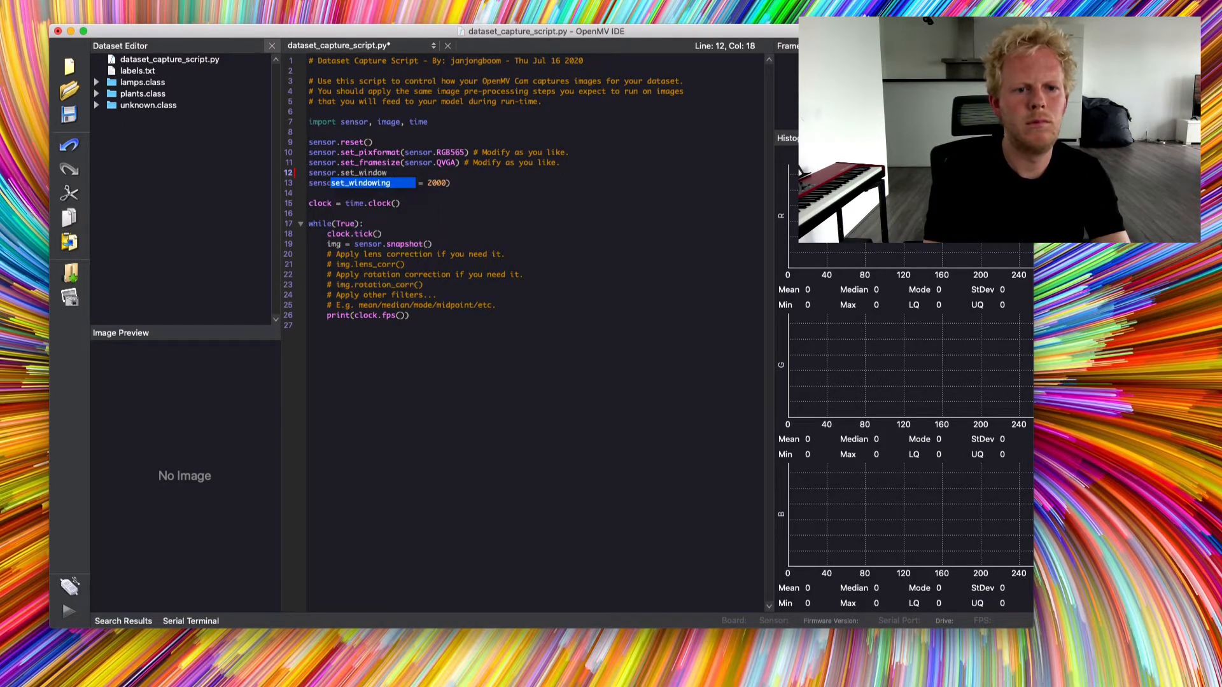
type("ing((200,200))")
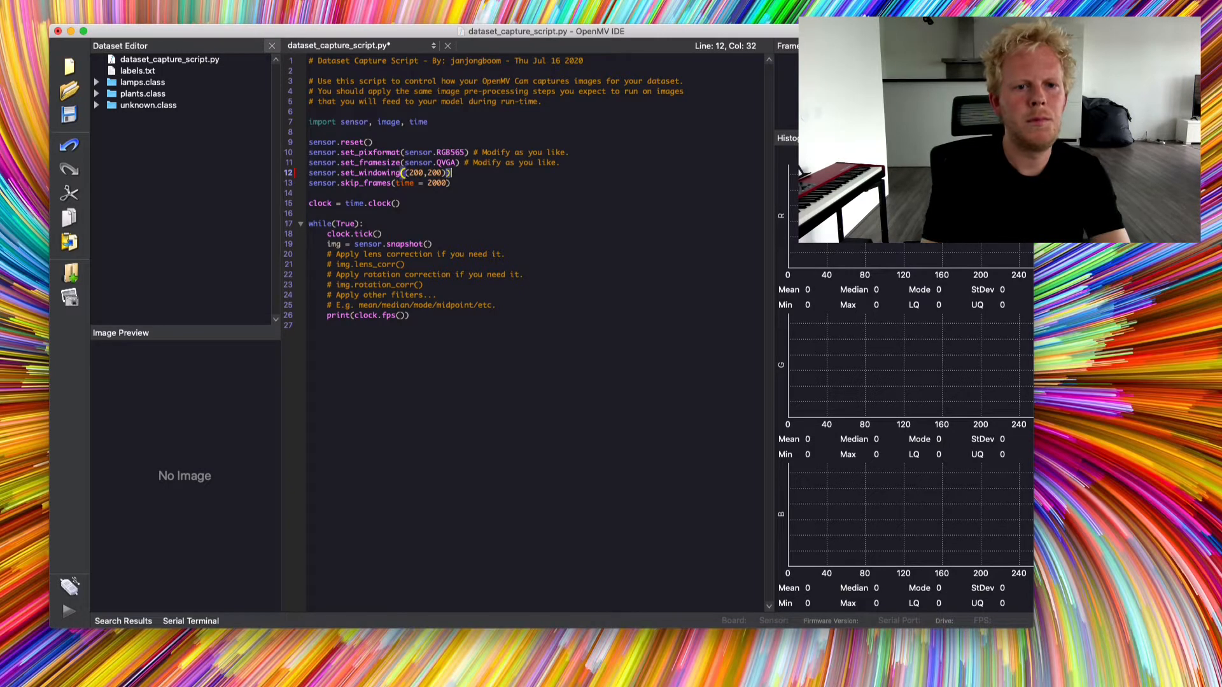
Connect the camera, run the capture script and capture one plant image into the plants class.
left_click(69, 587)
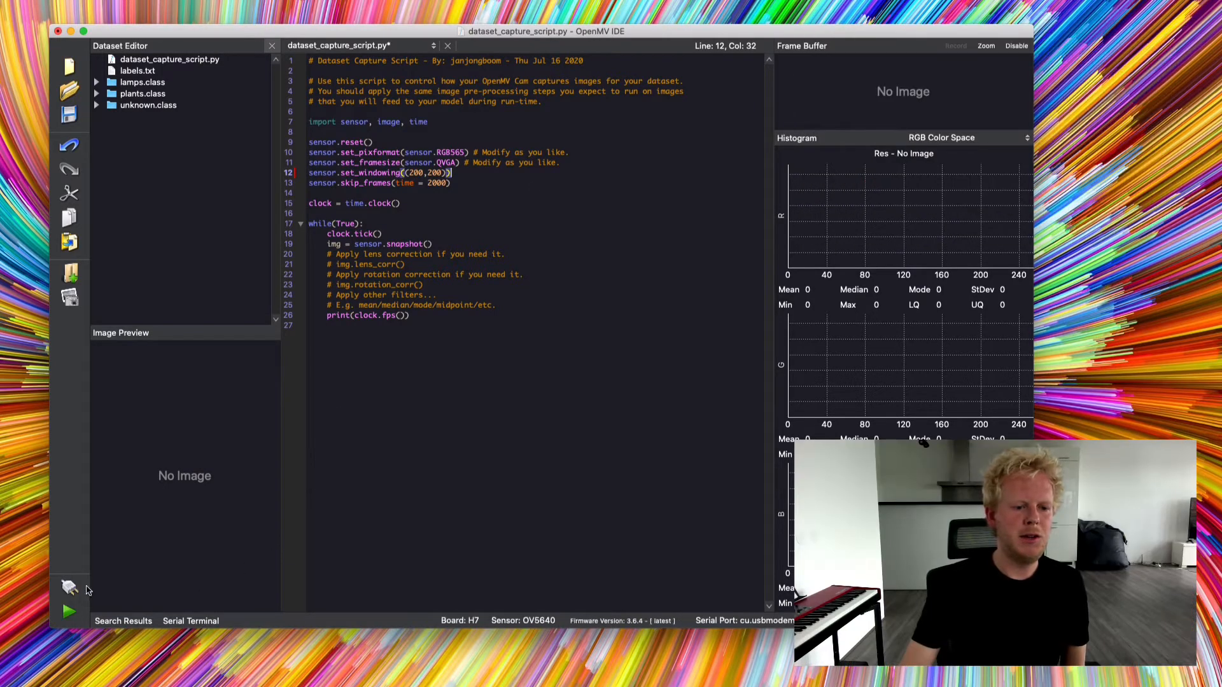
left_click(70, 612)
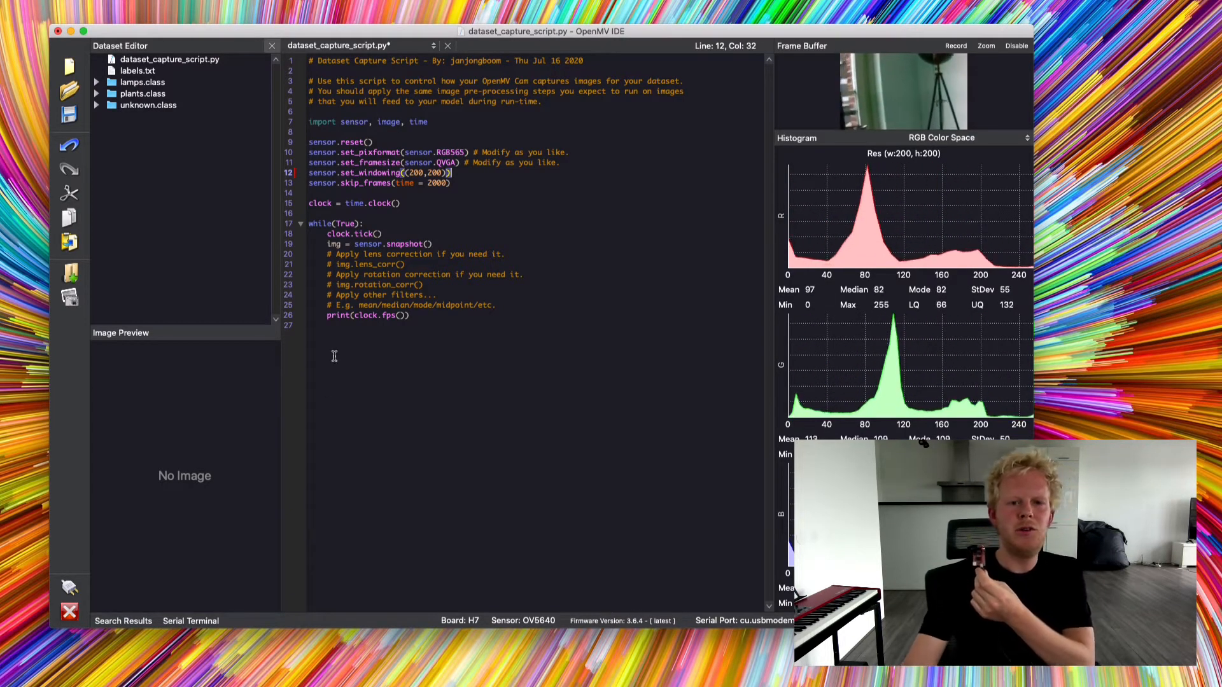
left_click(143, 94)
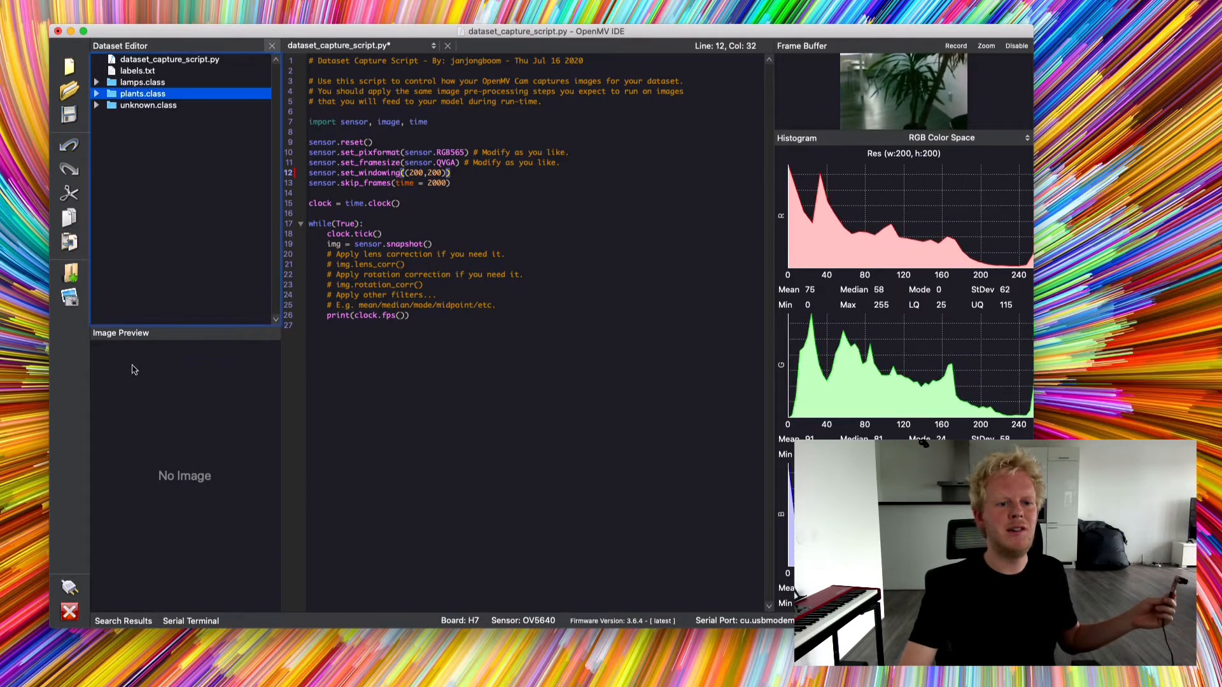
left_click(70, 298)
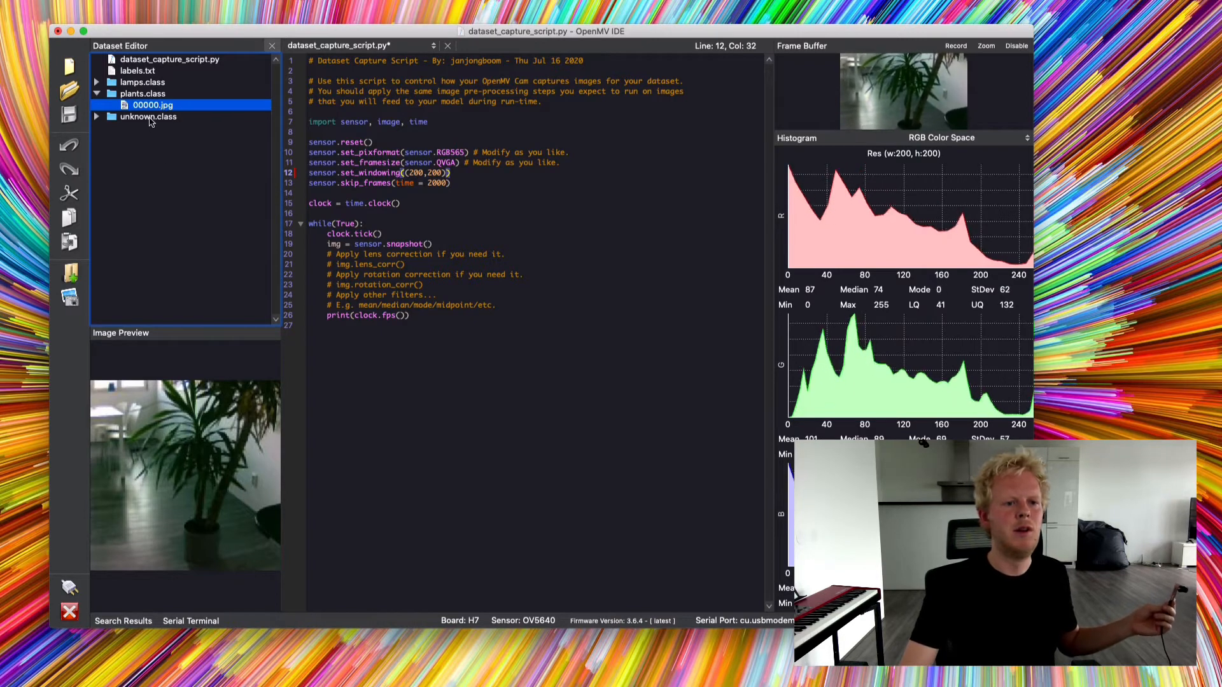
Capture four images of the lamp into the lamps class.
left_click(144, 84)
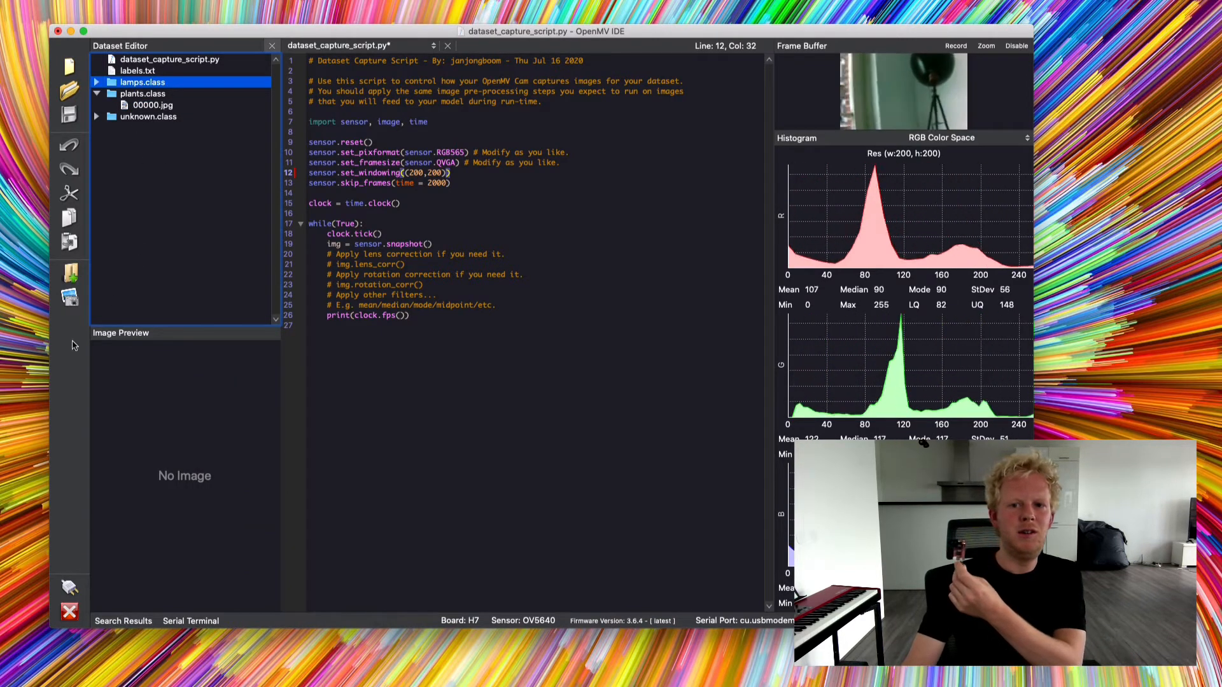
left_click(71, 298)
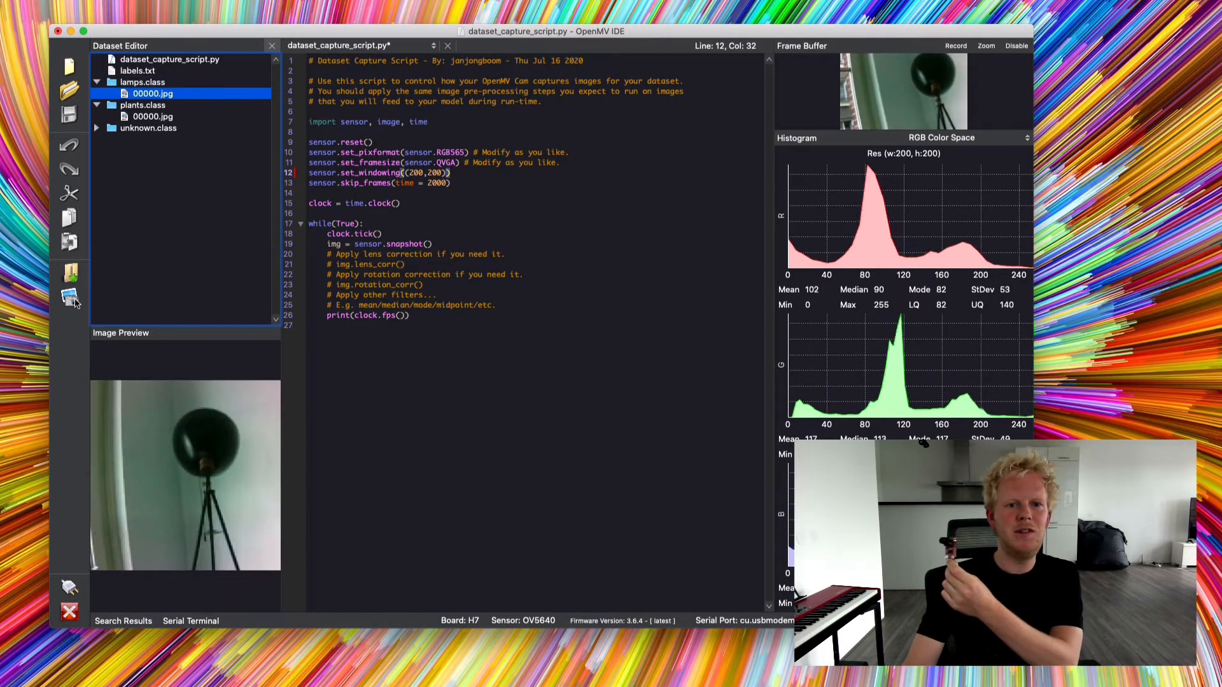
left_click(71, 297)
left_click(72, 298)
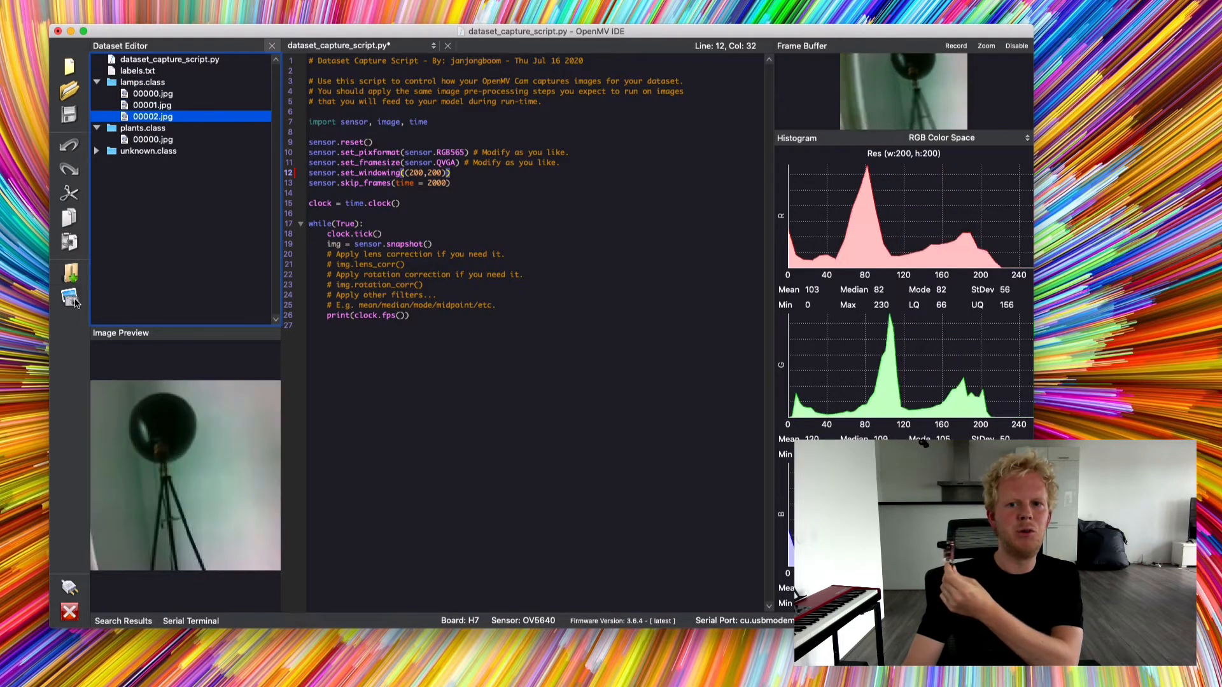
left_click(72, 299)
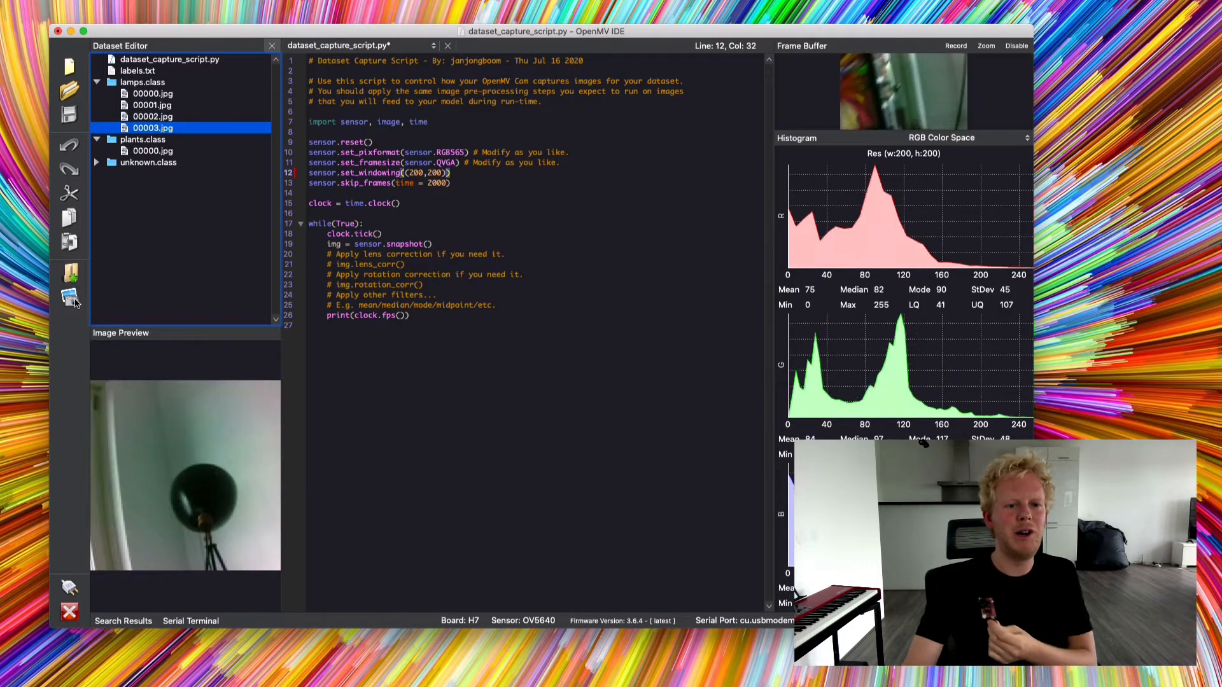
Capture three images of other surroundings into the unknown class.
left_click(167, 166)
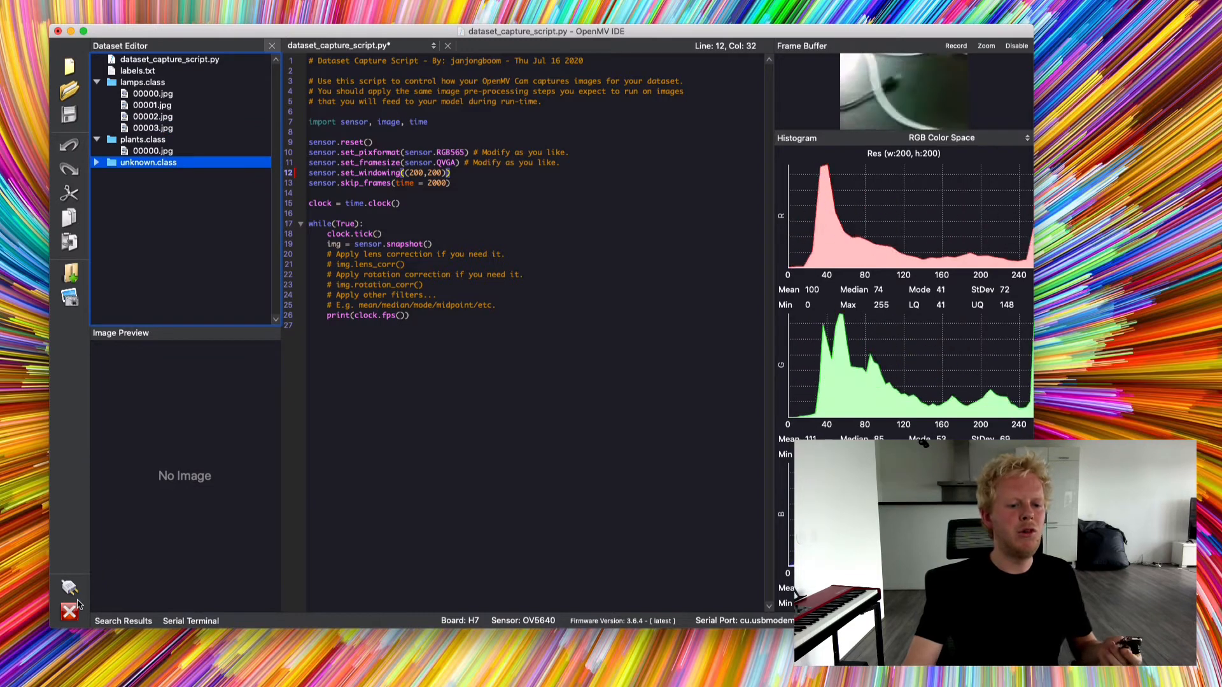
left_click(71, 303)
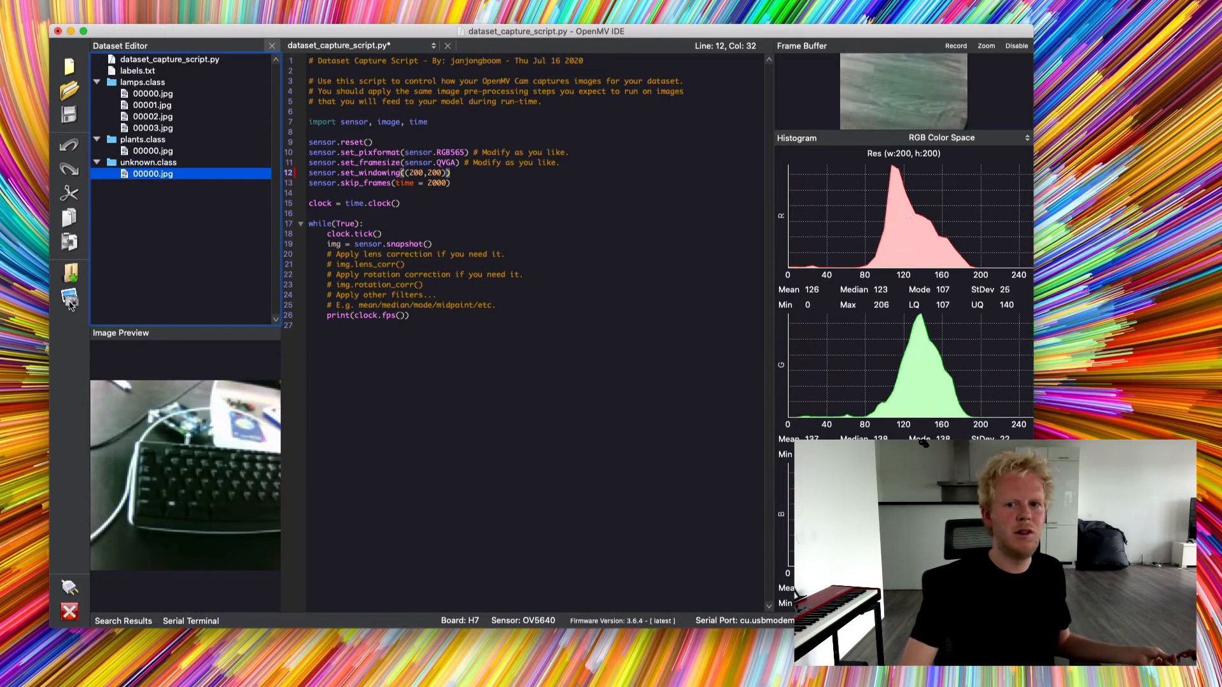
left_click(71, 303)
left_click(71, 303)
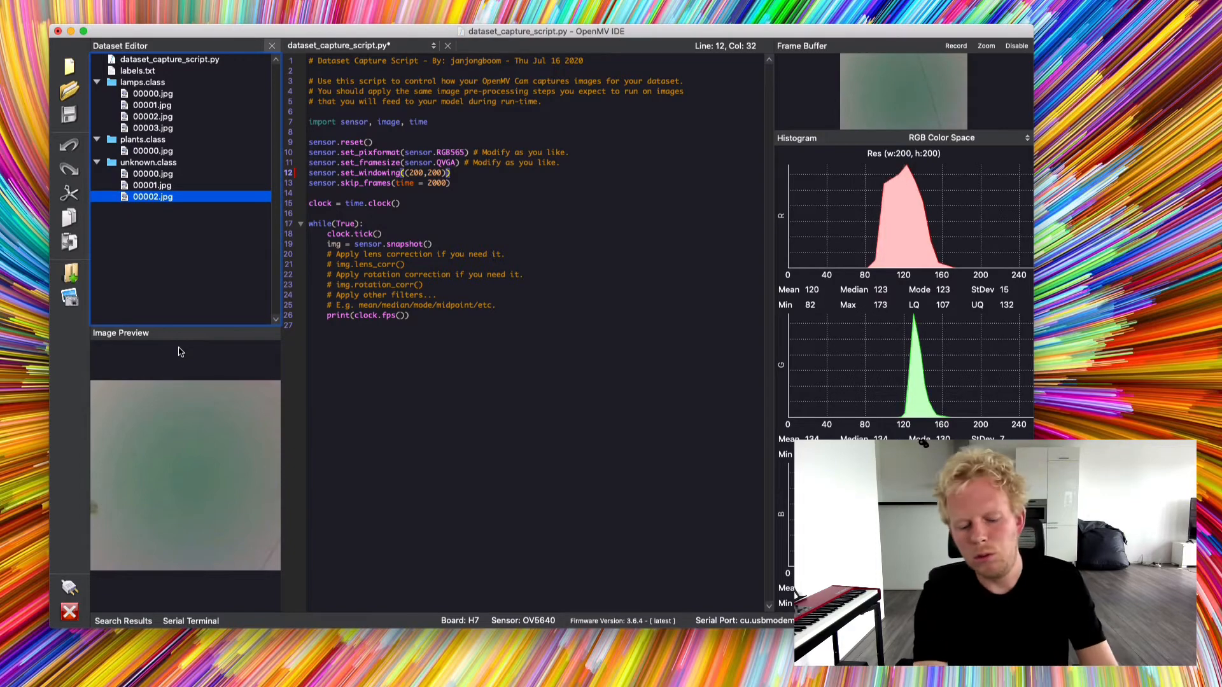
Hide OpenMV IDE, switch to the terminal and run edge-impulse-uploader --format-openmv ~/Documents/openmv-datasets-test/plants-vs-lamp/.
key("super+h")
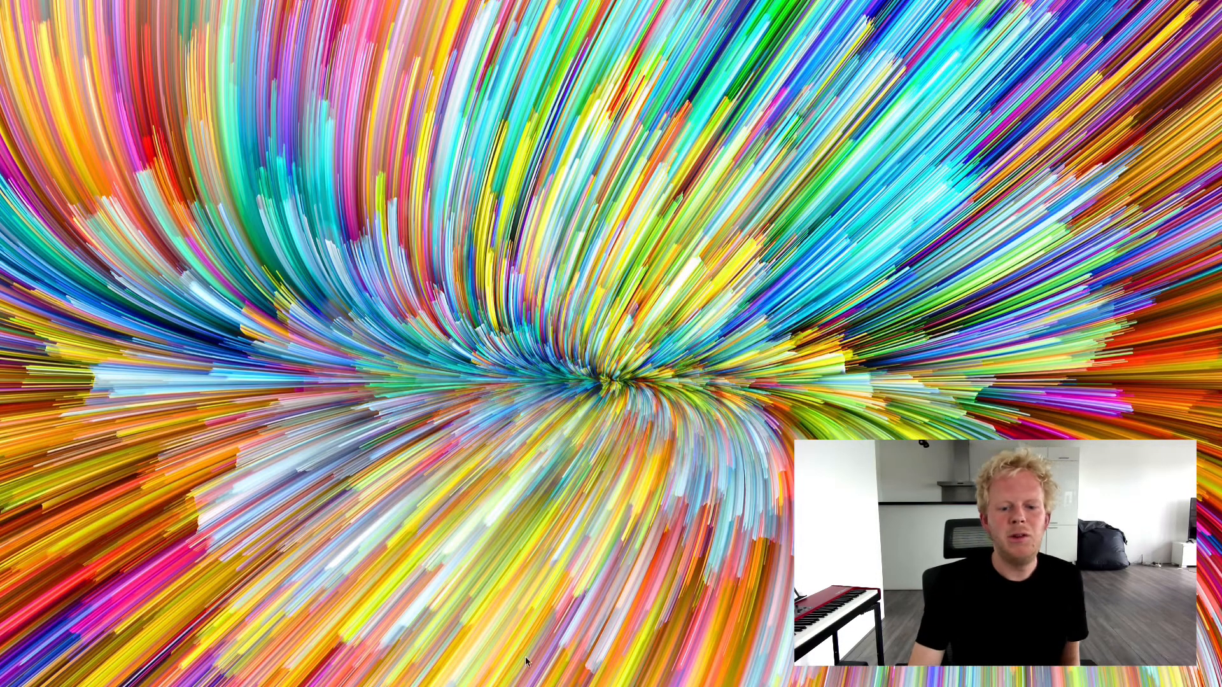
left_click(483, 685)
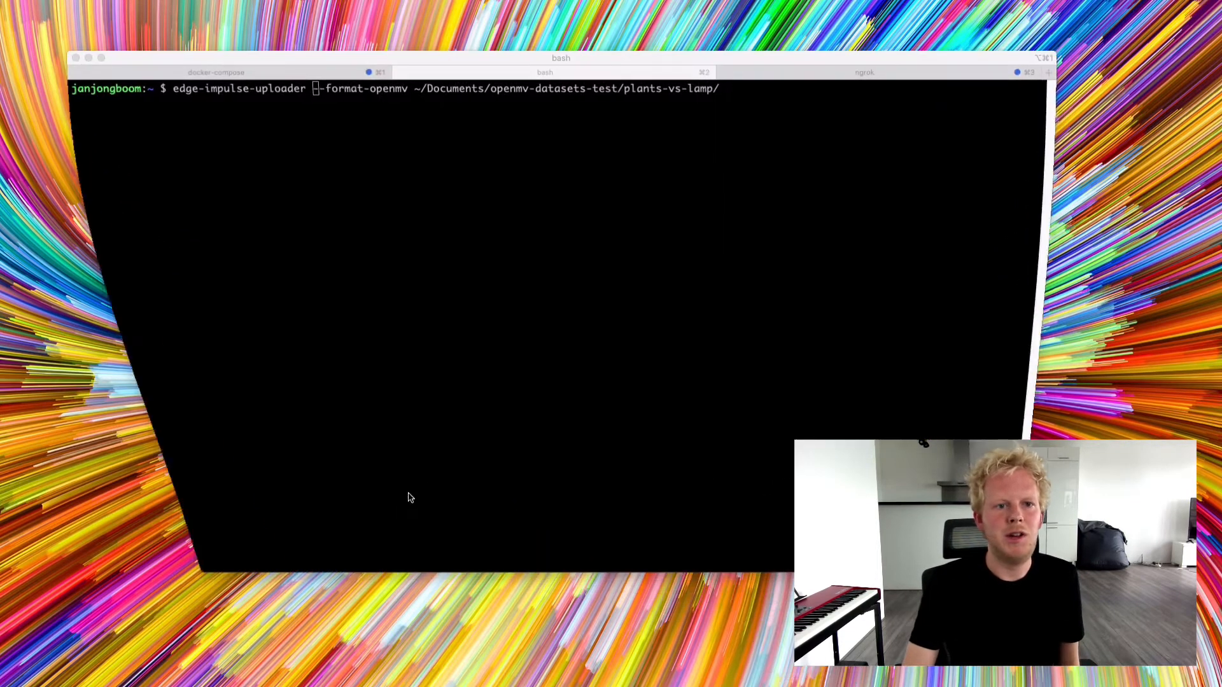
left_click(345, 238)
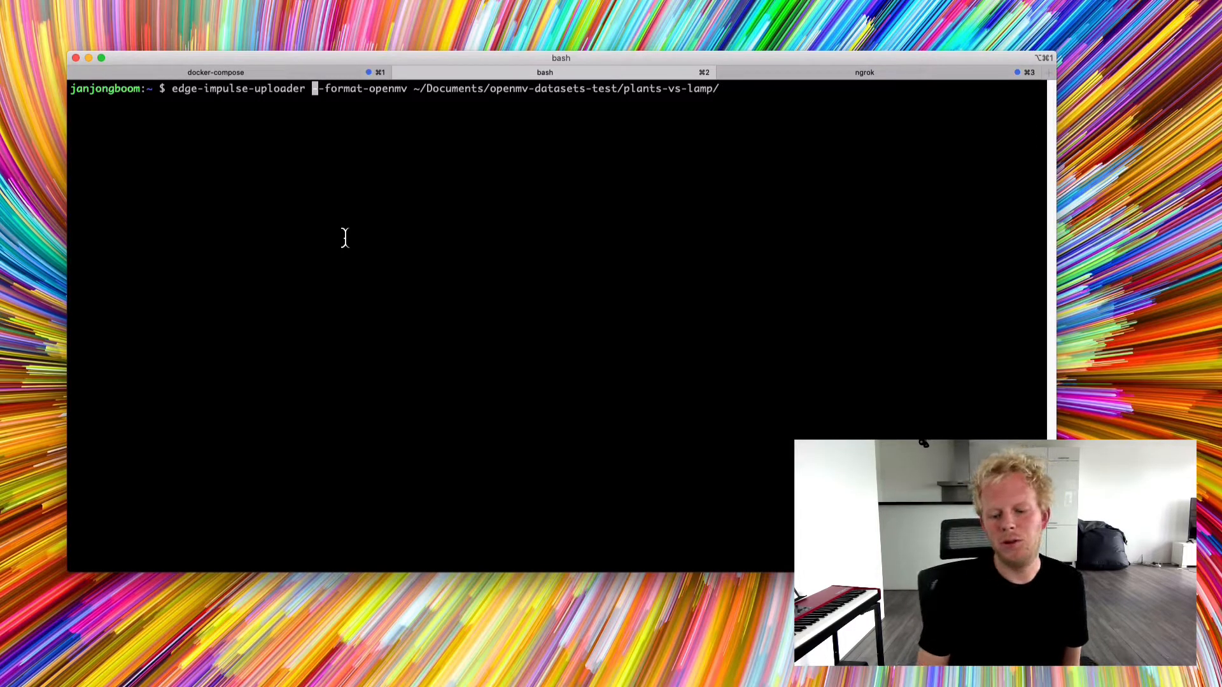
key("Return")
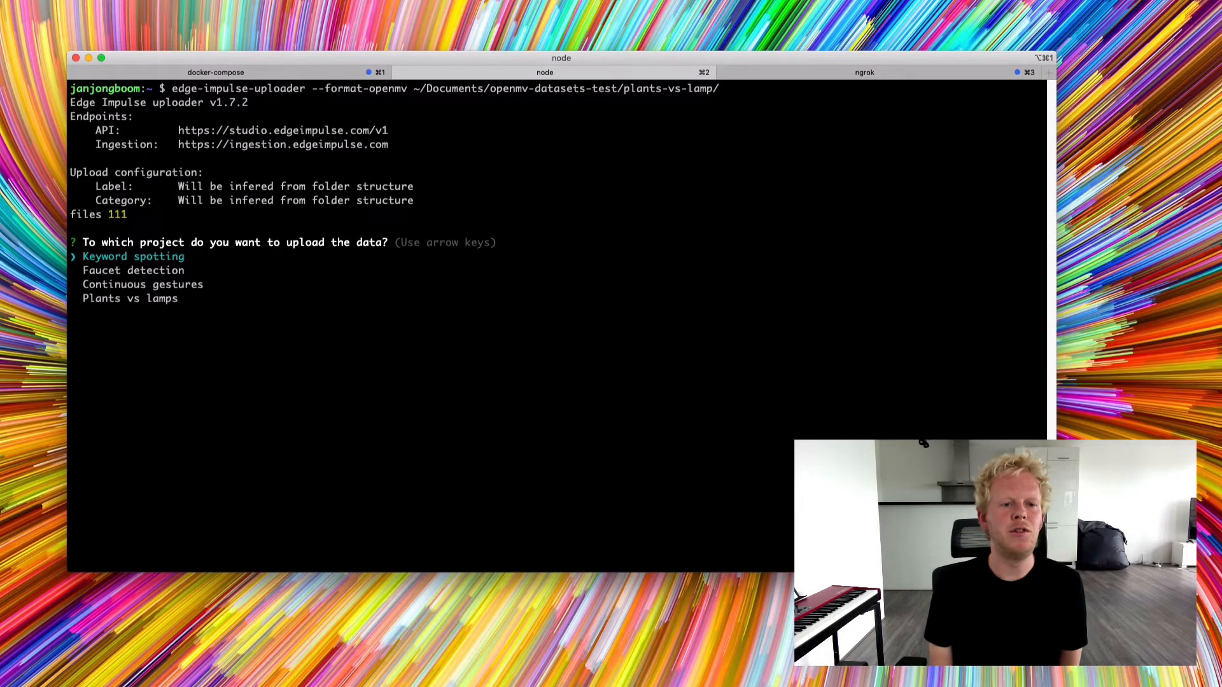
Choose Plants vs lamps as the project that receives the uploaded data.
key("Down")
key("Down")
key("Down")
key("Return")
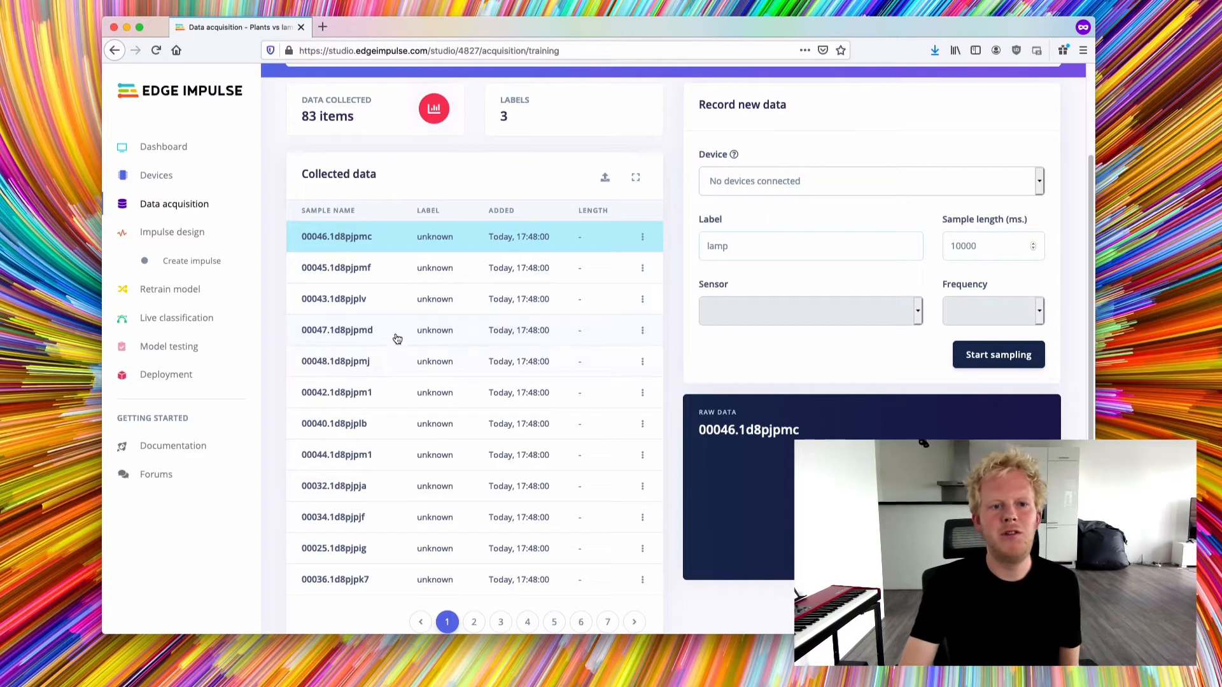
Check the number of collected items in the training data, view the test data, and return to the training data.
scroll(392, 353, "up", 1)
scroll(392, 354, "up", 2)
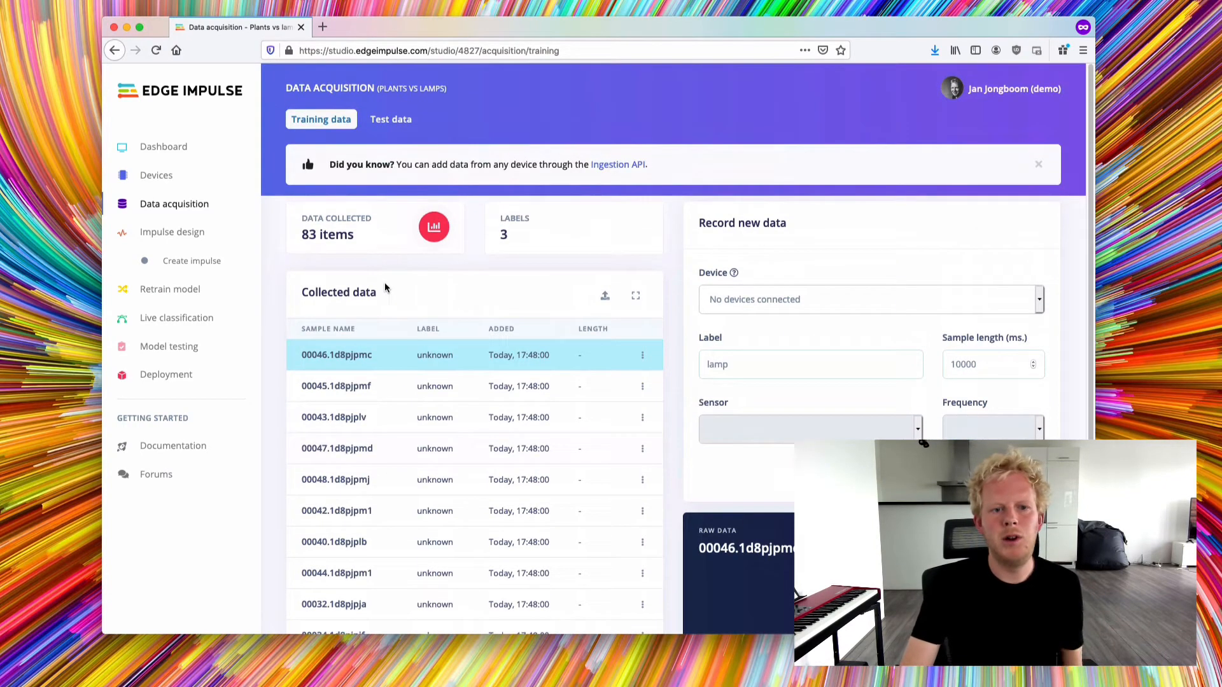
left_click_drag(303, 235, 371, 240)
left_click(371, 240)
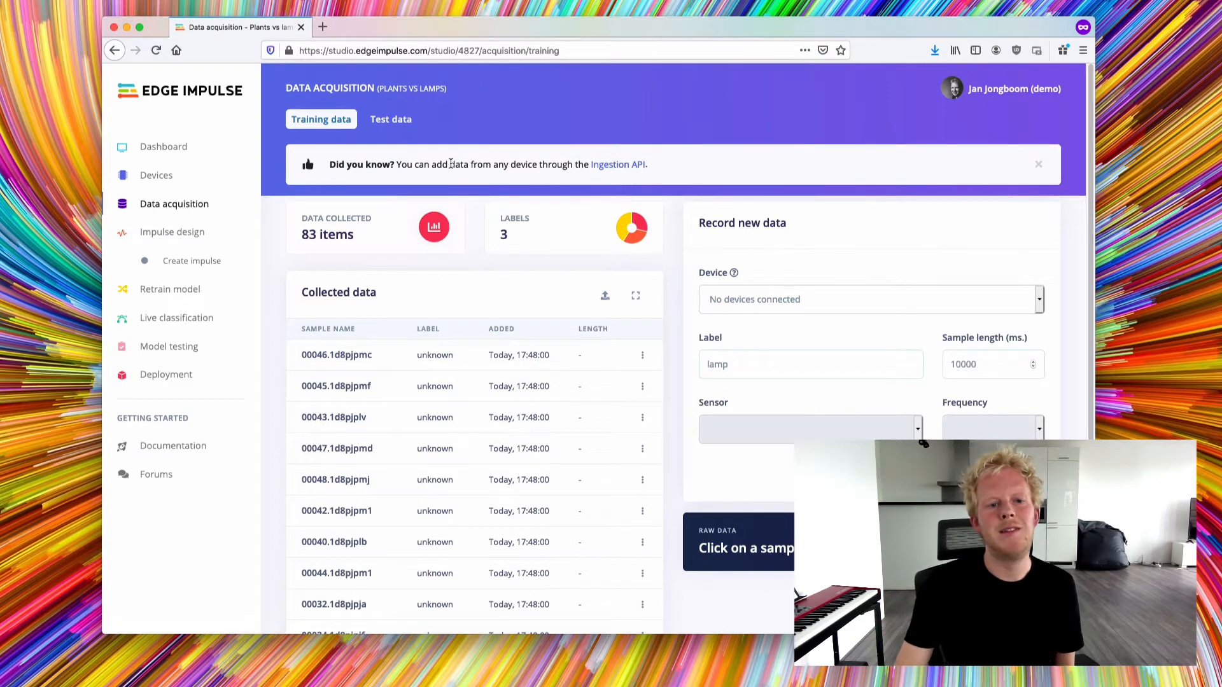
left_click(390, 119)
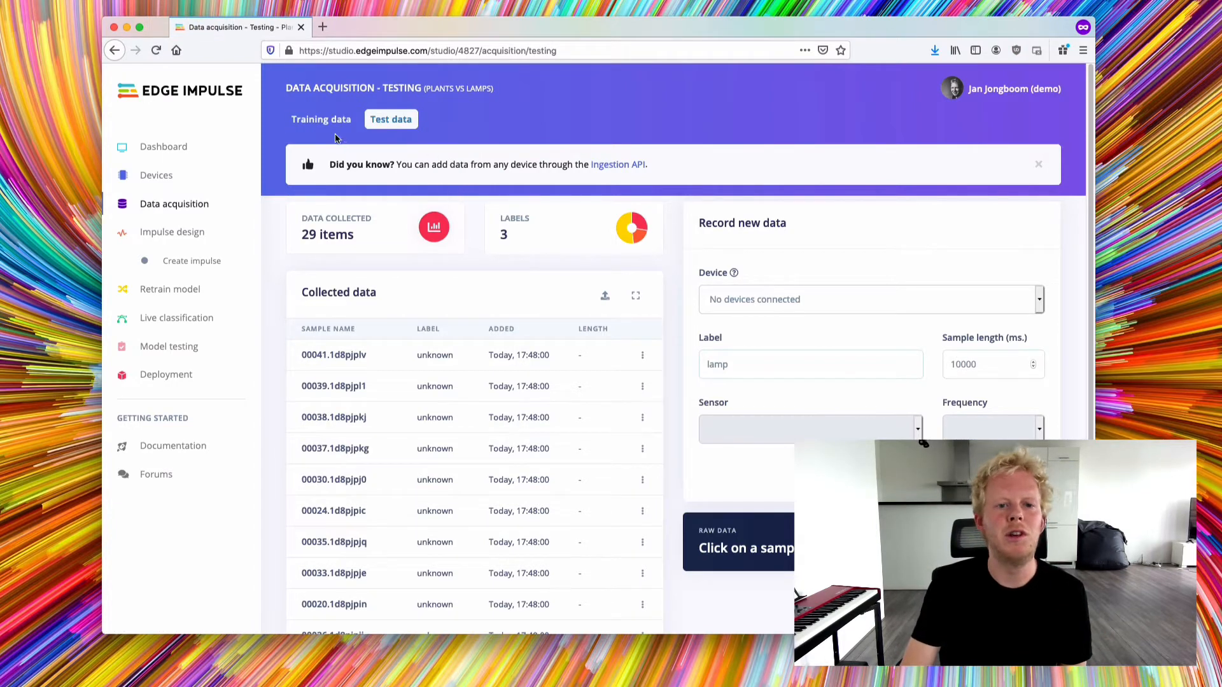
left_click(322, 119)
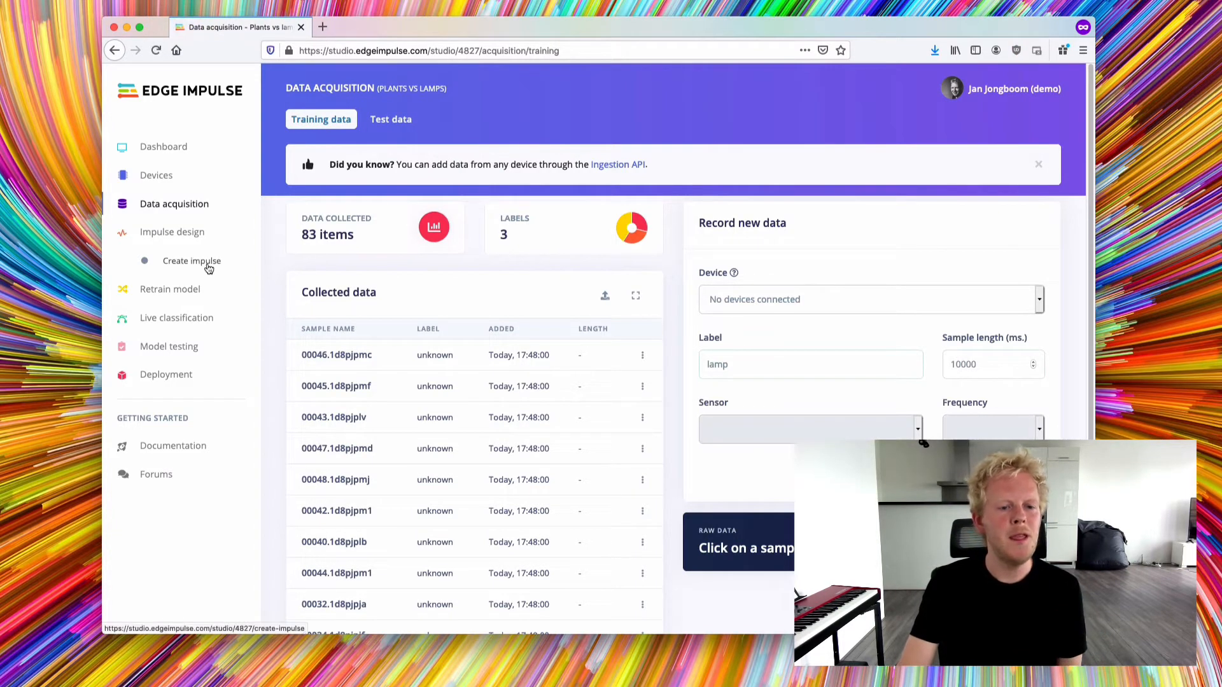
Inspect the images of unknown samples 00046.1d8pjpmc and 00032.1d8pjpja and of plant sample 00003.1d8pjp8o on page 5.
left_click(349, 355)
scroll(464, 402, "down", 3)
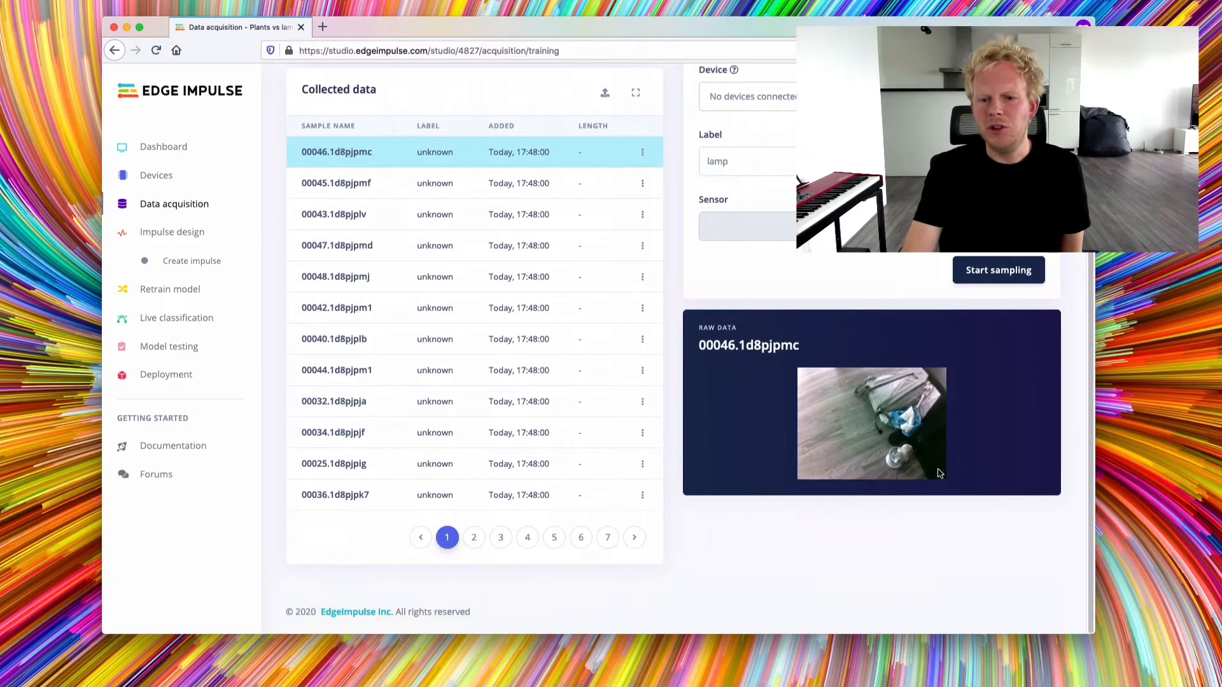
left_click(381, 406)
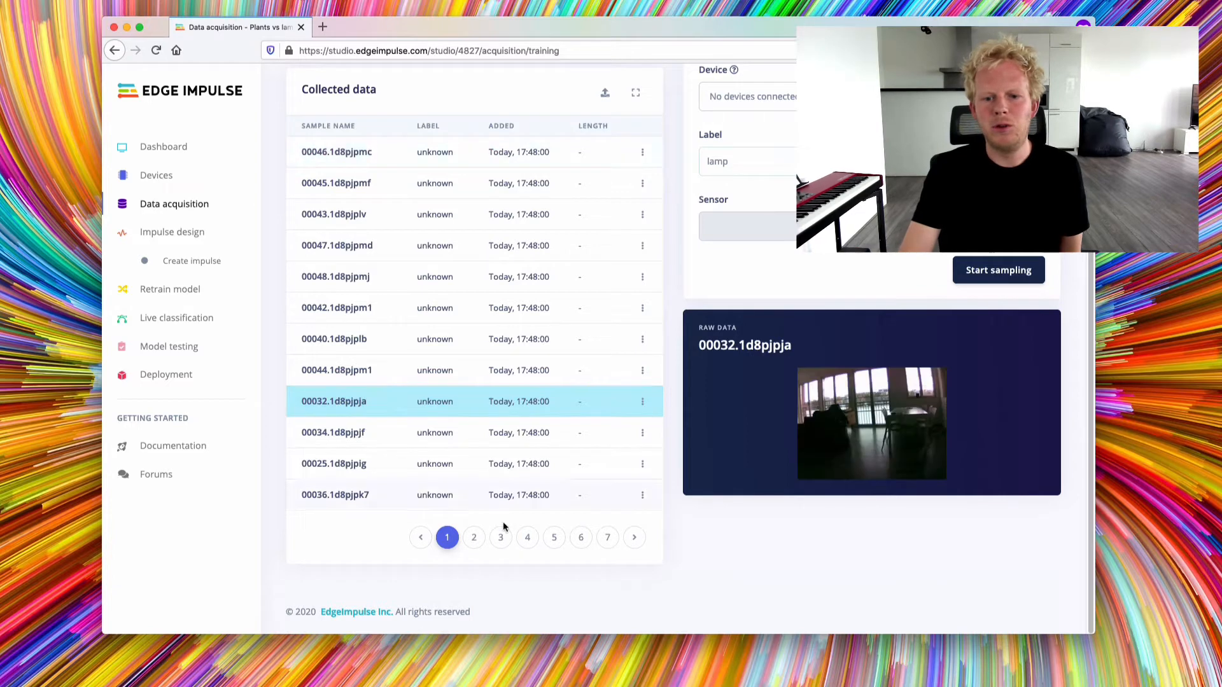
left_click(554, 537)
left_click(443, 361)
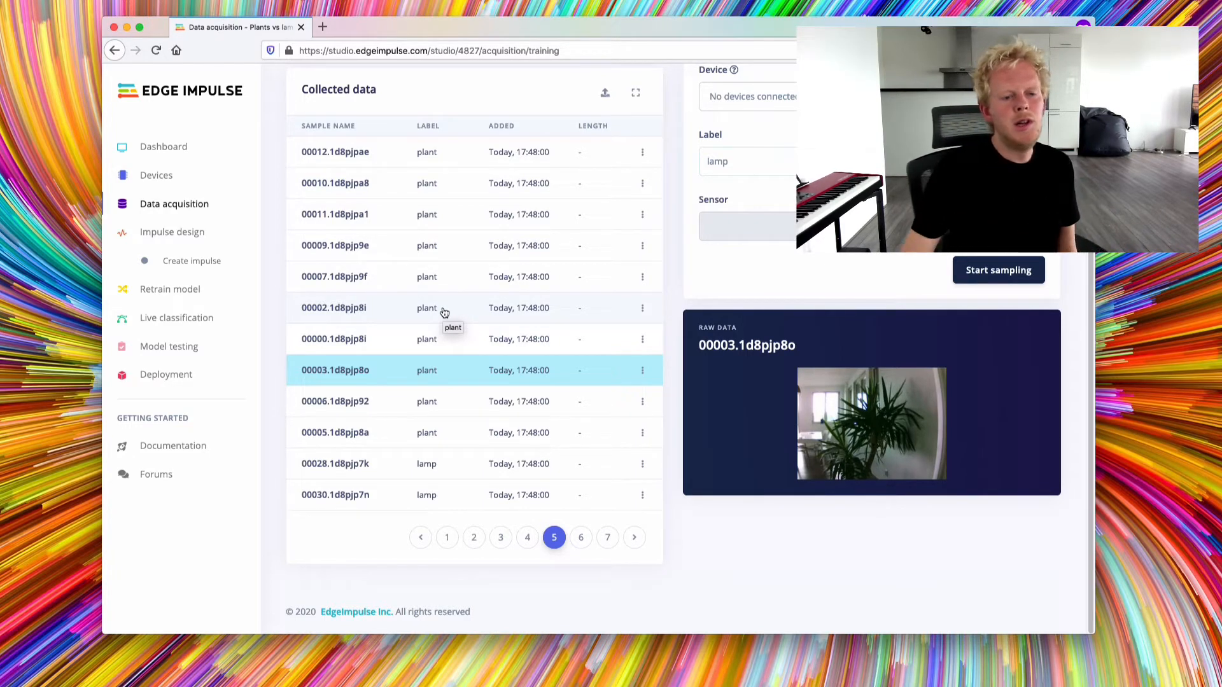
Create an impulse with the Image processing block and the Transfer Learning (Images) learning block, and save it.
left_click(207, 266)
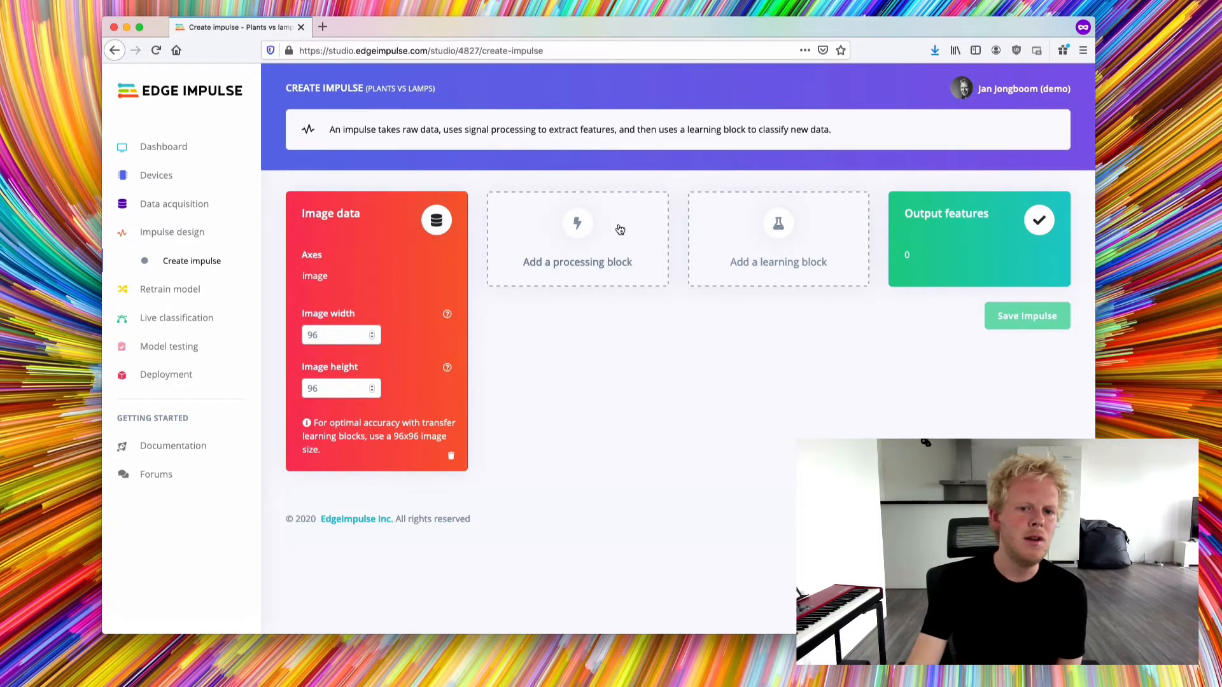
left_click(561, 248)
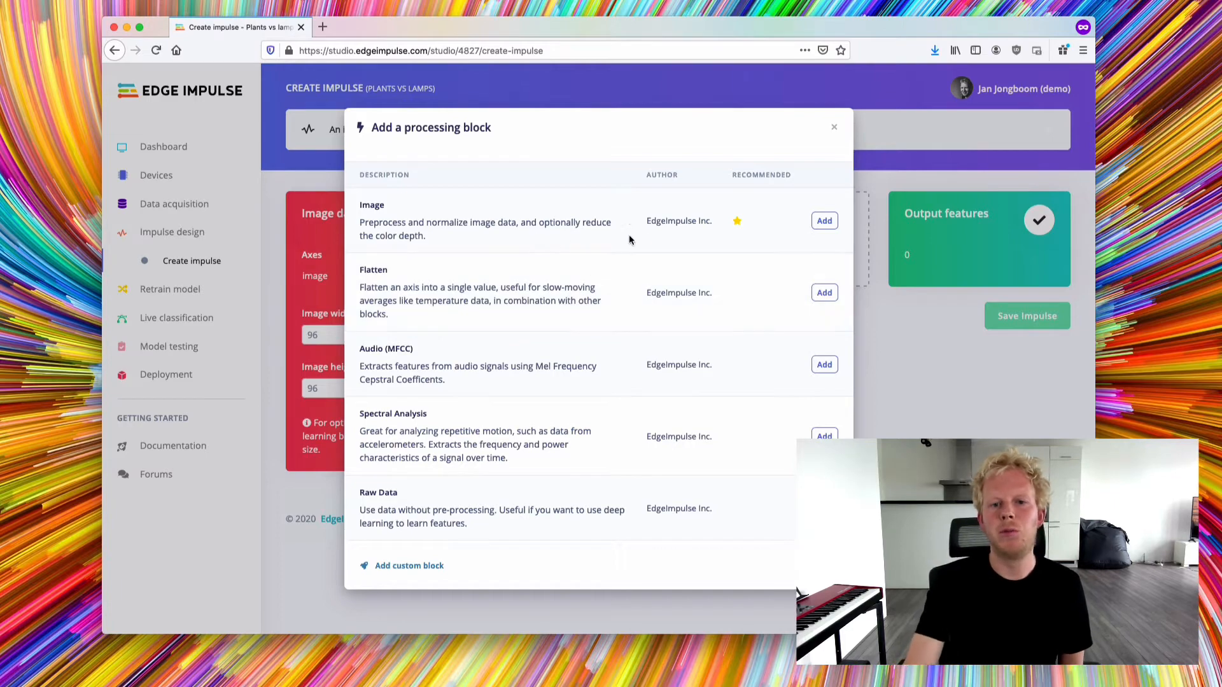
left_click(823, 221)
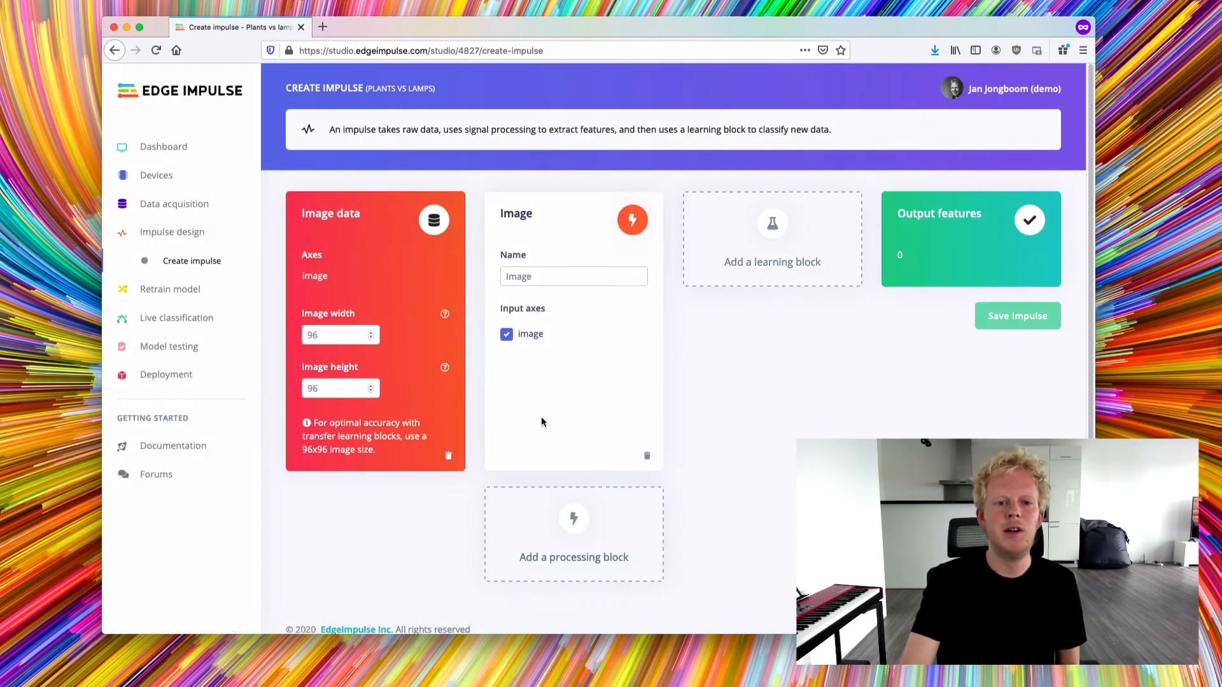
left_click(772, 252)
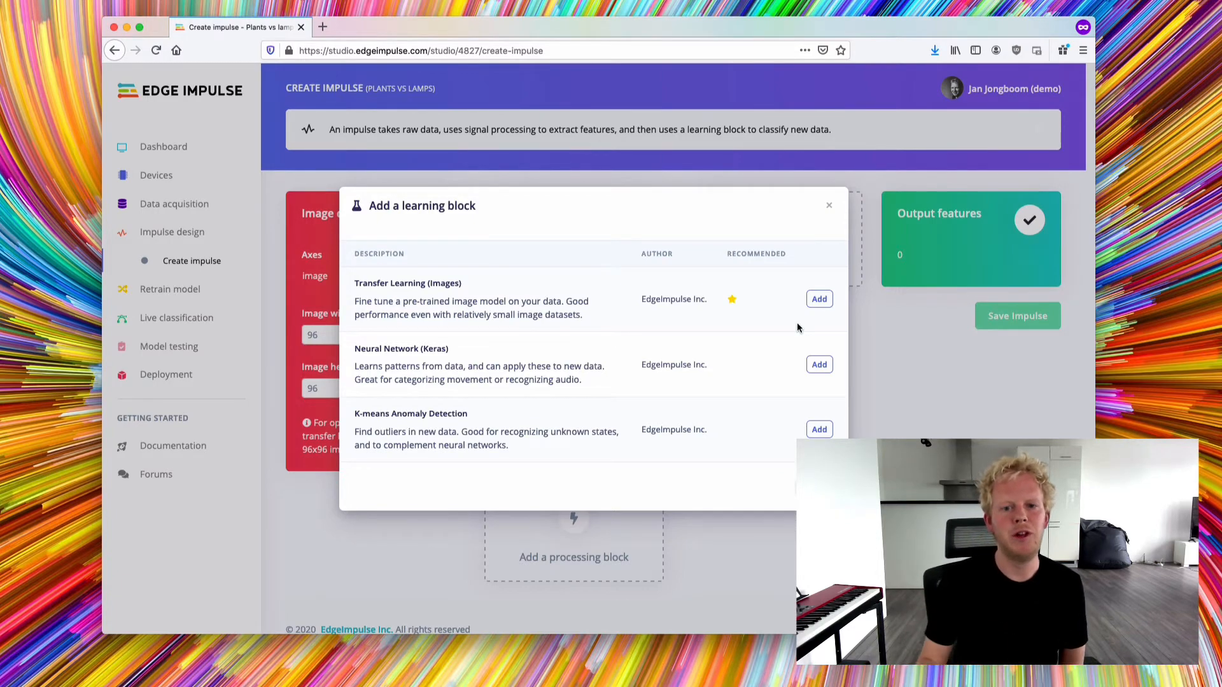
left_click(819, 299)
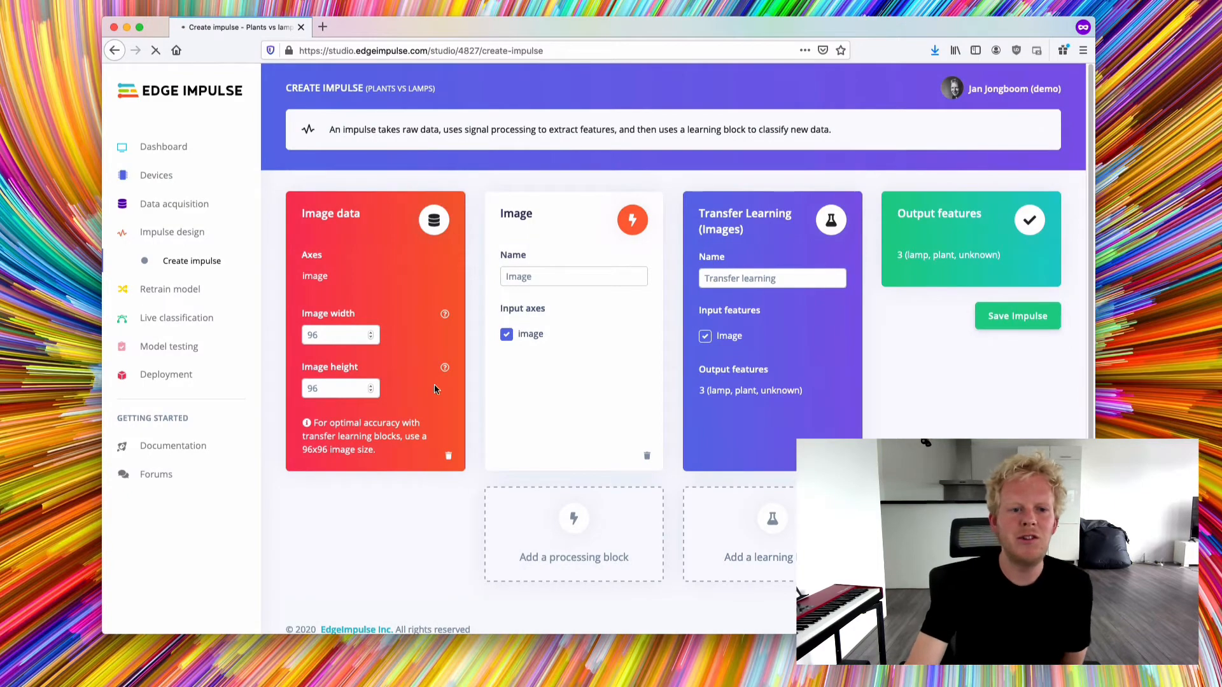
Open the Image block's parameters and examine the first raw feature value and the DSP result of the current sample.
left_click(184, 291)
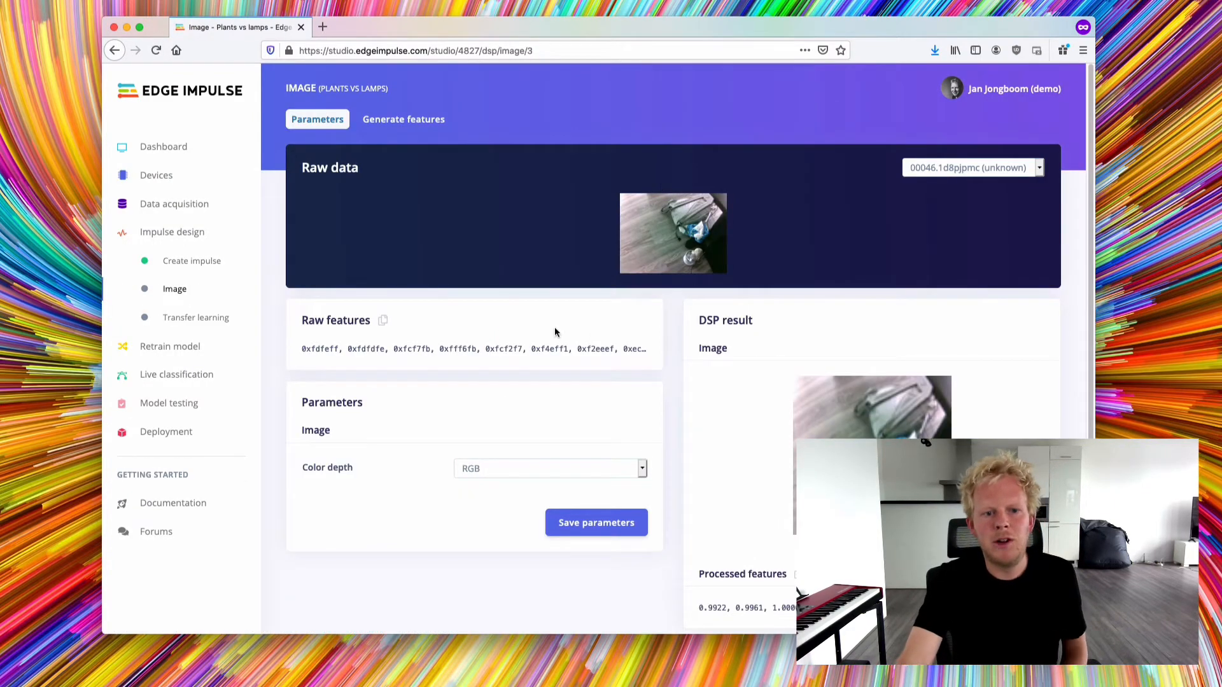
left_click_drag(303, 348, 337, 349)
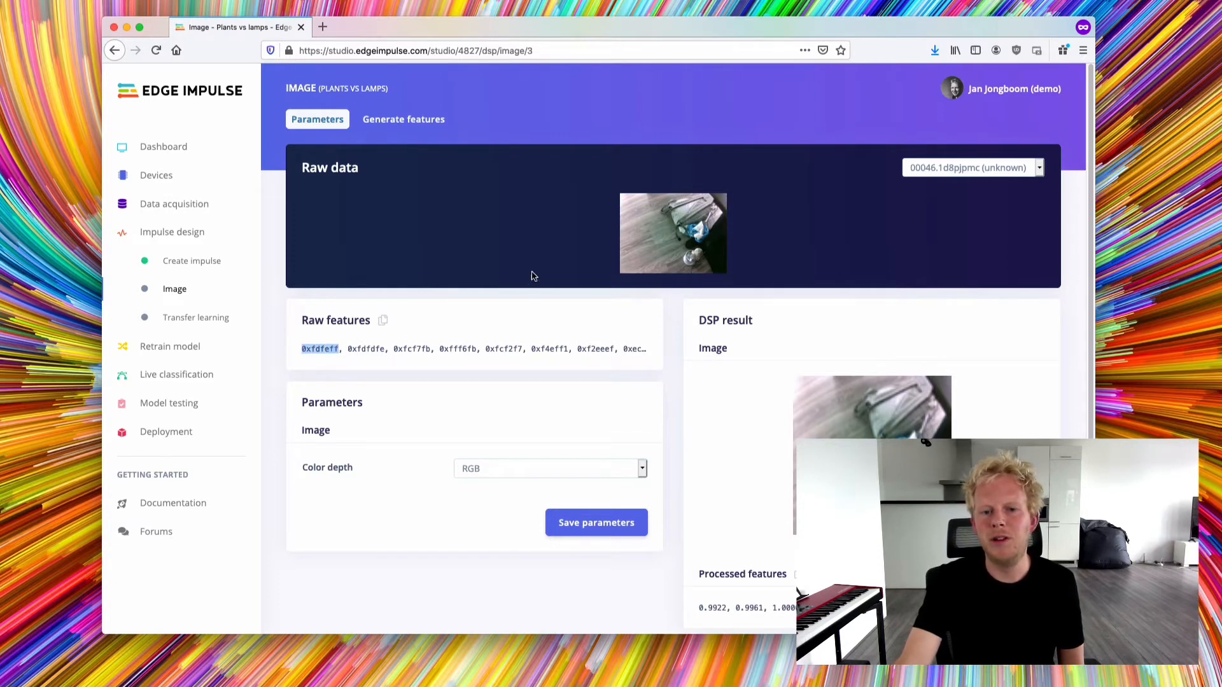
scroll(605, 335, "down", 2)
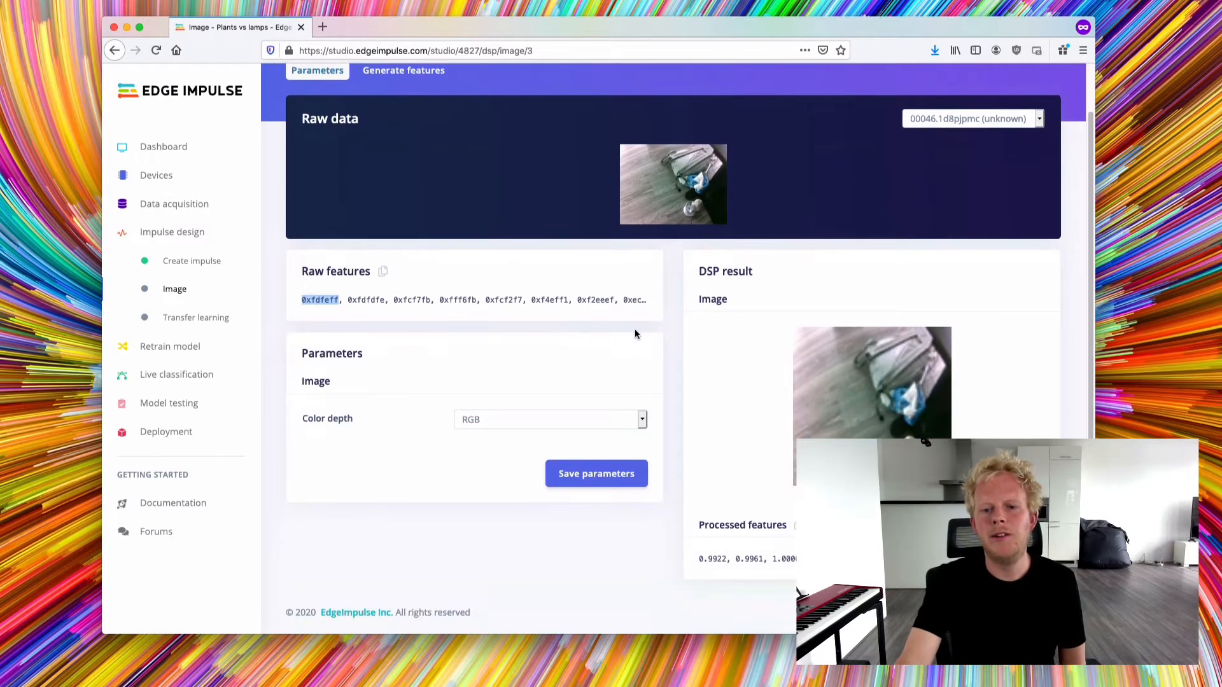
Try the Grayscale color depth and preview it on plant samples 00007.1d8pjp9f and 00005.1d8pjp8a.
left_click(565, 419)
left_click(564, 428)
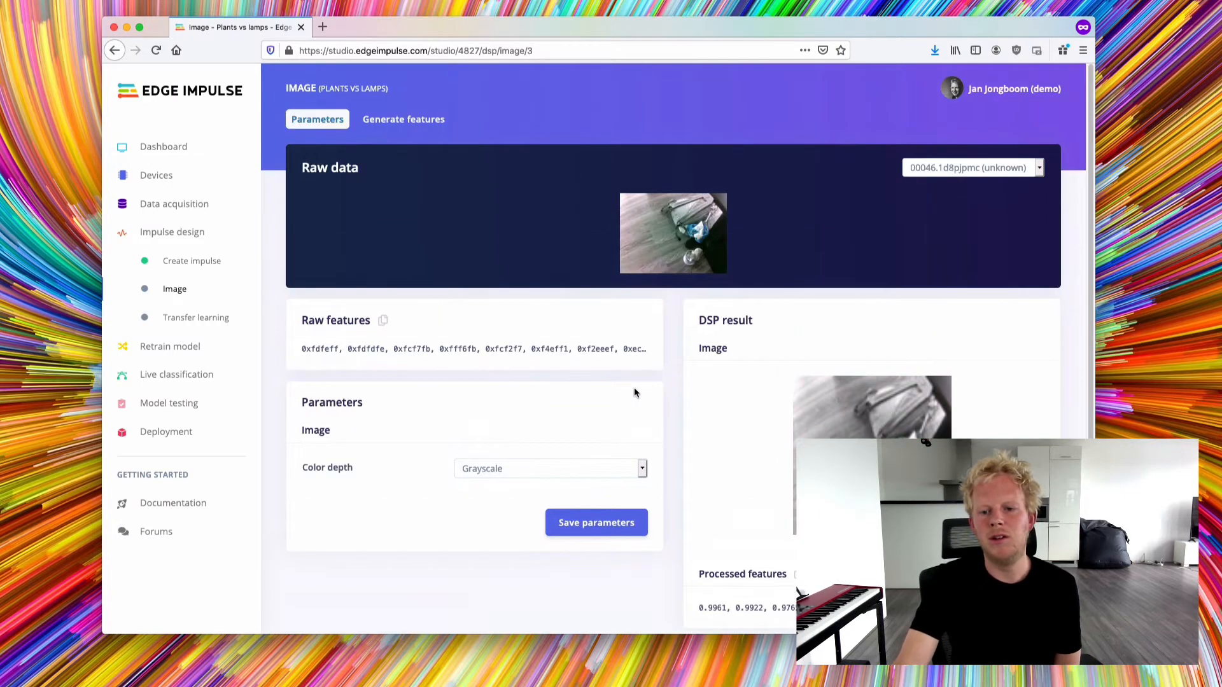
left_click(970, 168)
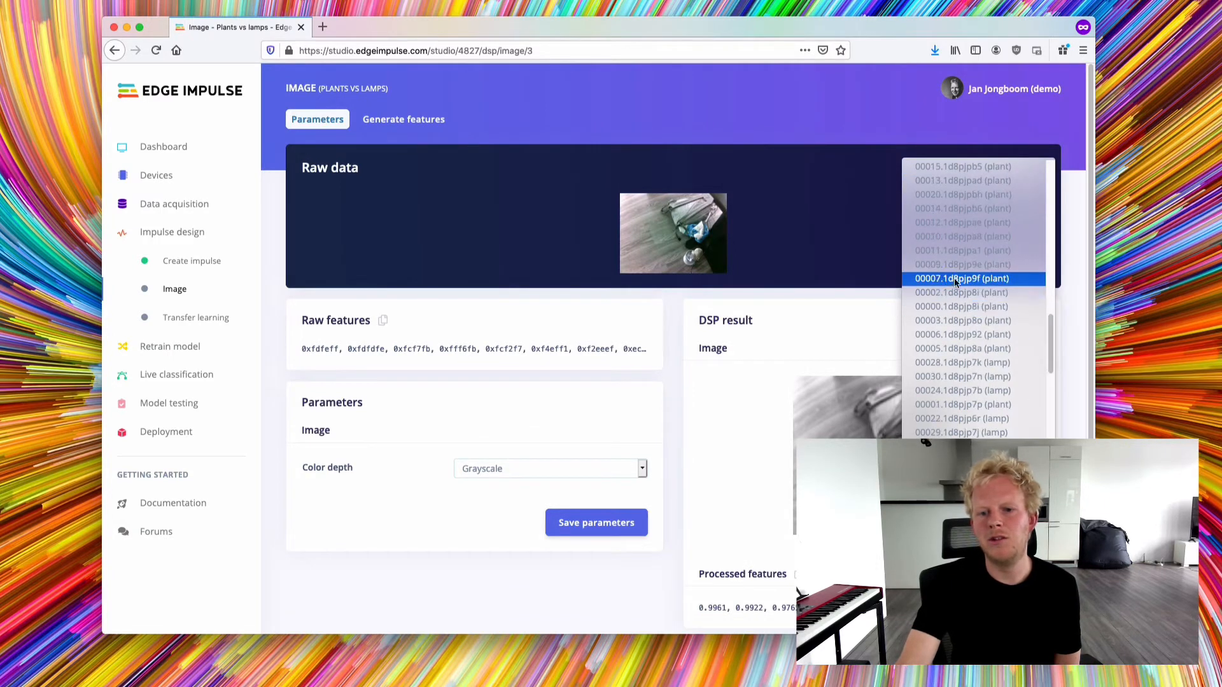
left_click(980, 278)
left_click(990, 172)
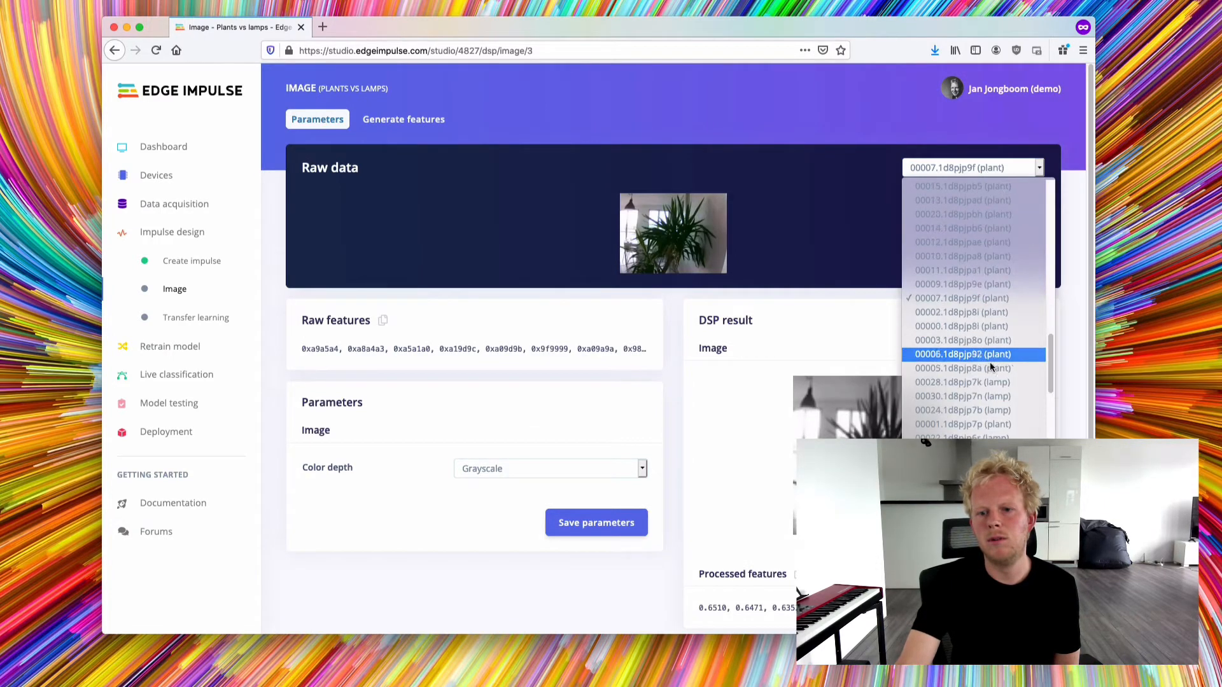
left_click(967, 366)
Set the Image block's color depth to RGB, save the parameters and generate the features for the training set.
left_click(553, 468)
left_click(552, 453)
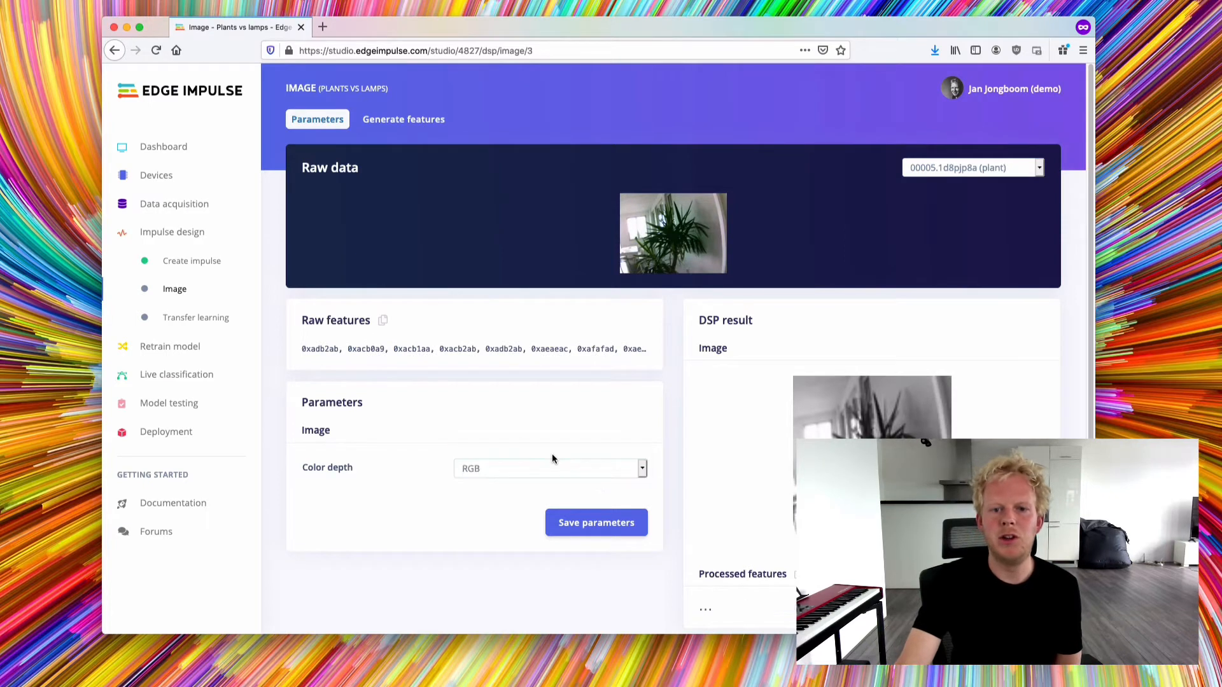
left_click(605, 523)
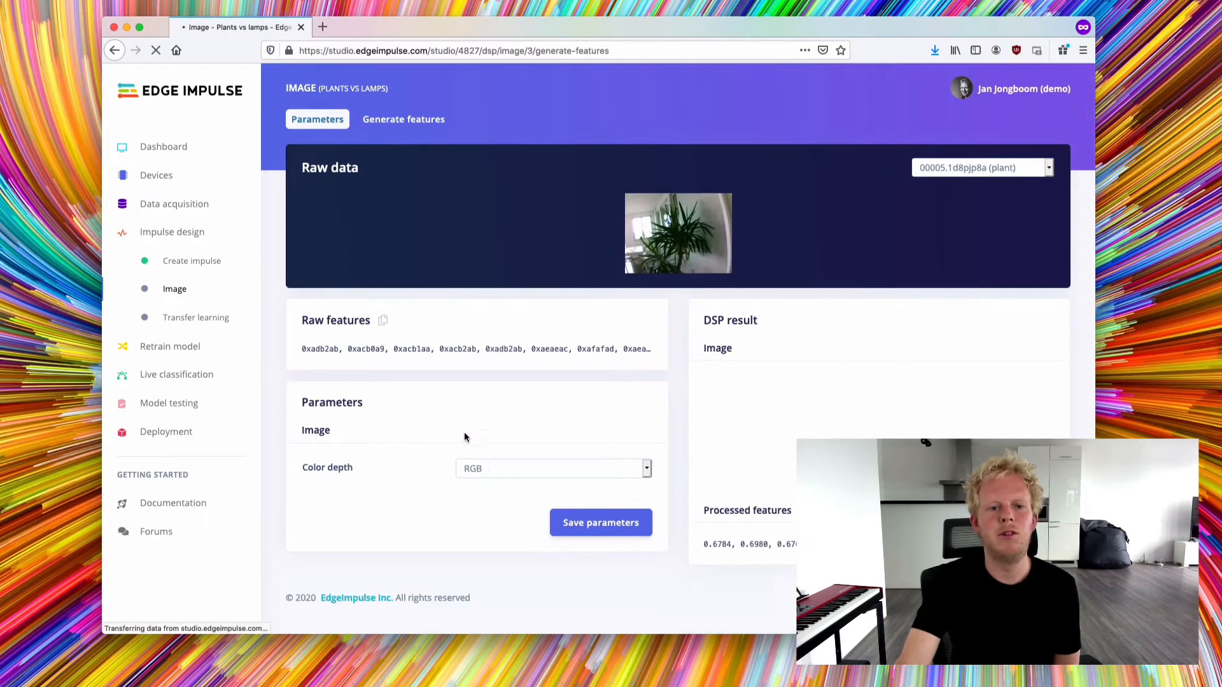
left_click(495, 323)
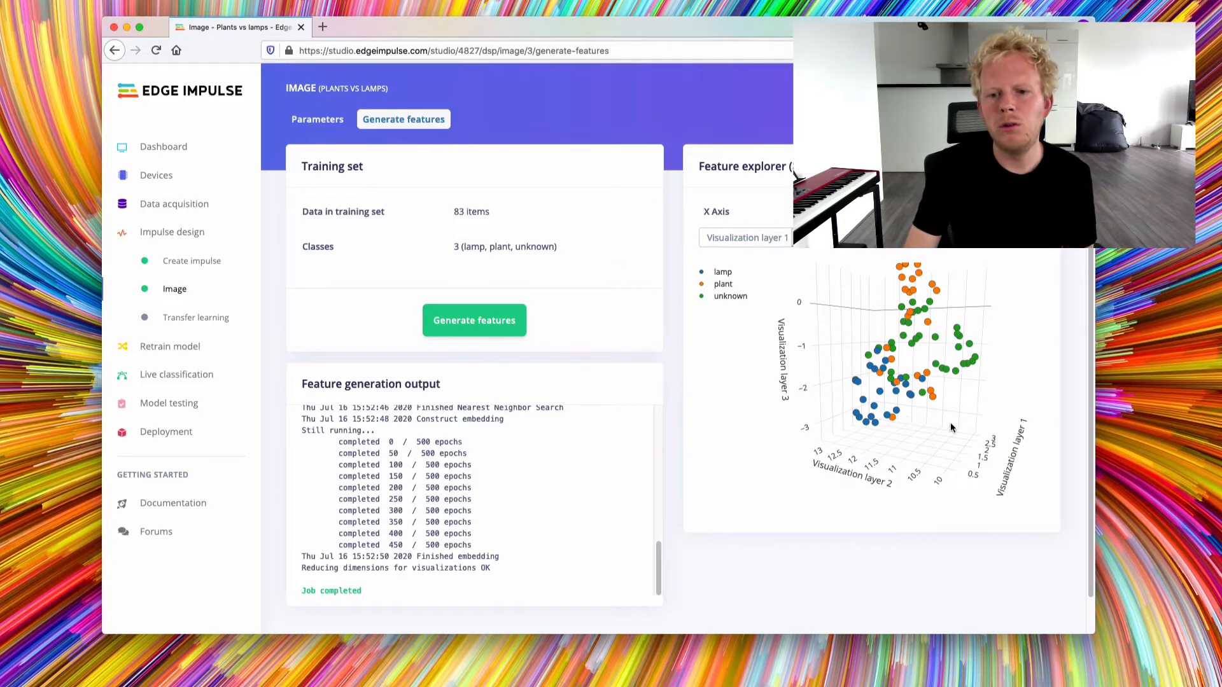
Rotate the feature explorer plot and inspect several neighbouring lamp points with their images.
scroll(950, 415, "down", 2)
scroll(950, 415, "down", 1)
left_click_drag(925, 427, 947, 429)
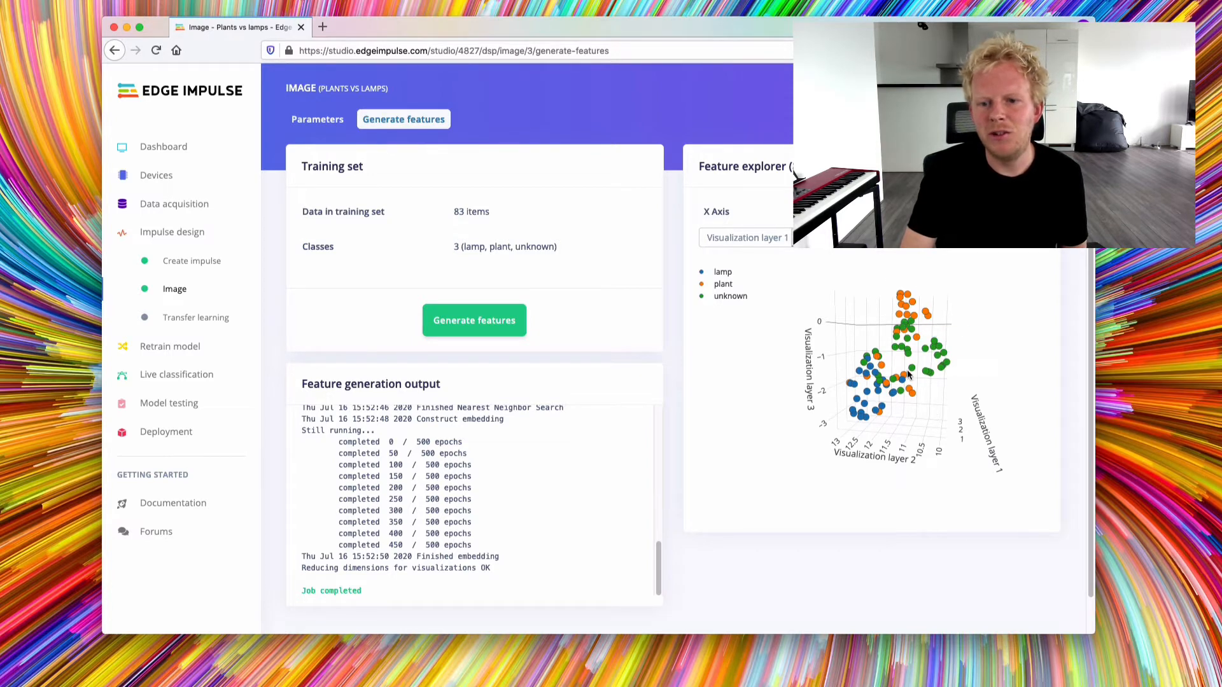
left_click_drag(896, 446, 892, 401)
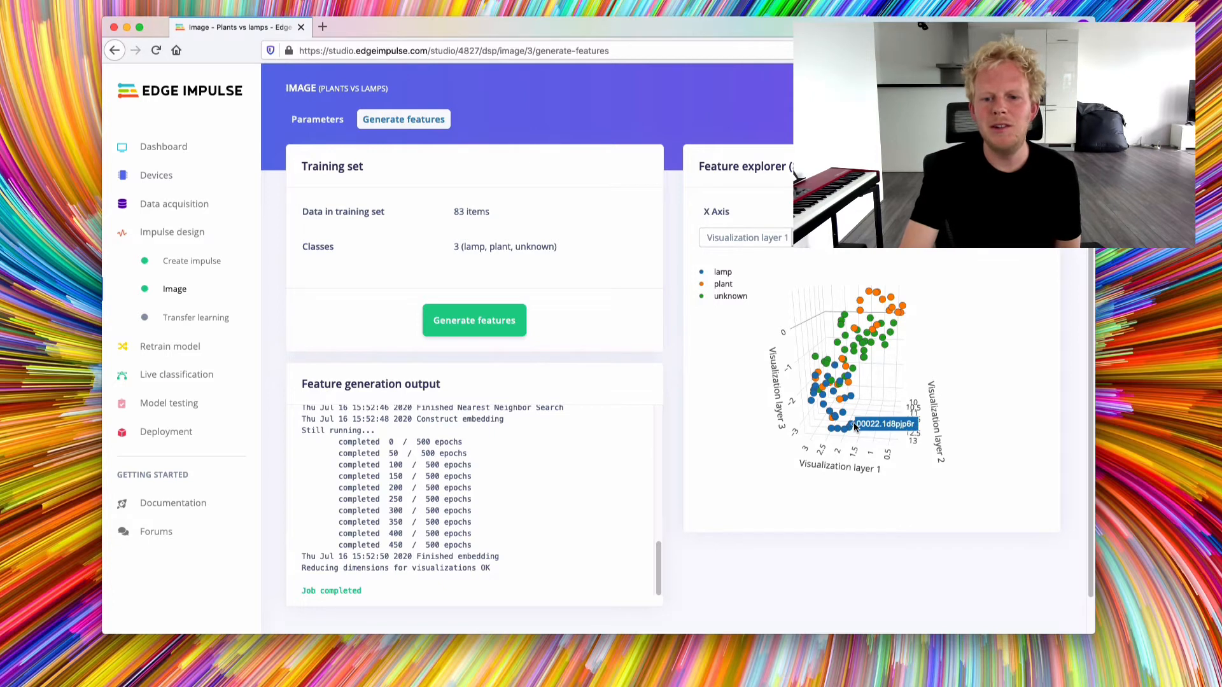
left_click(855, 426)
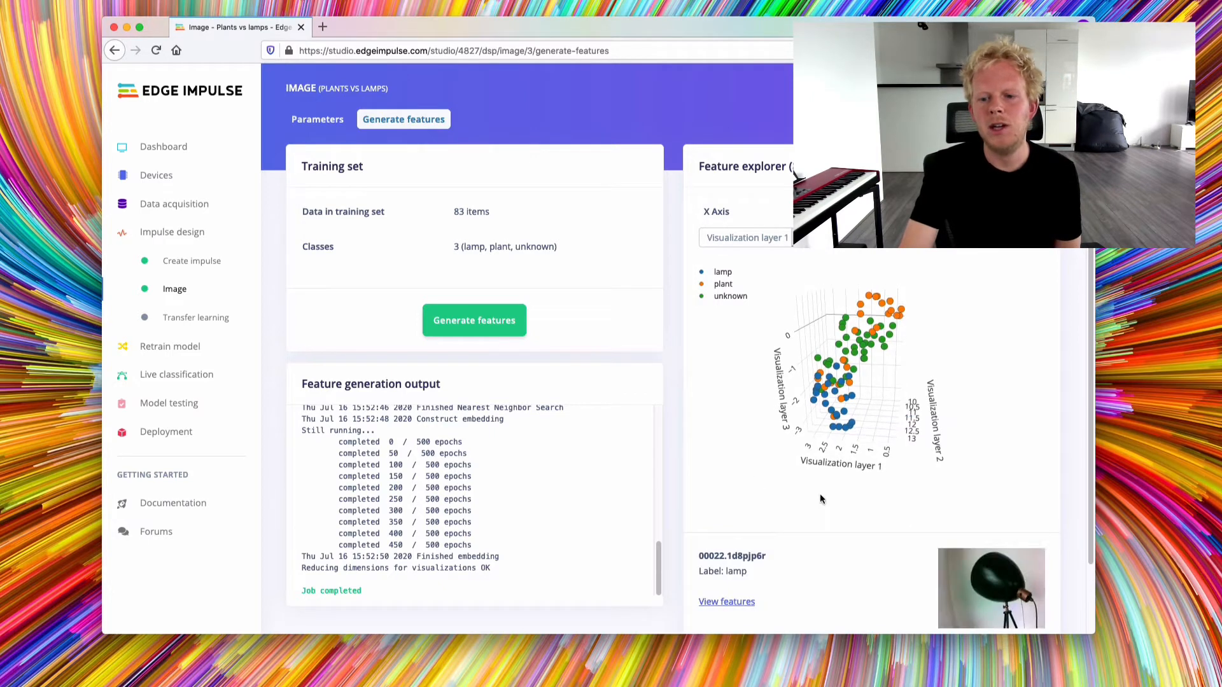
left_click(847, 430)
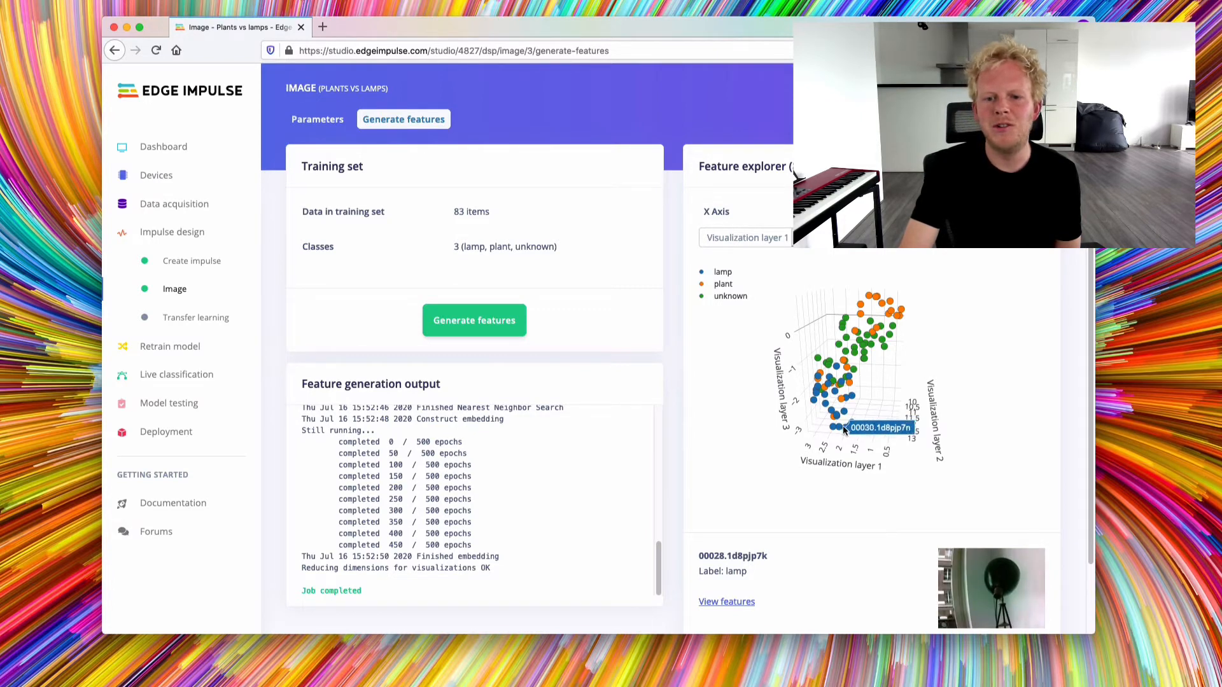
left_click(839, 431)
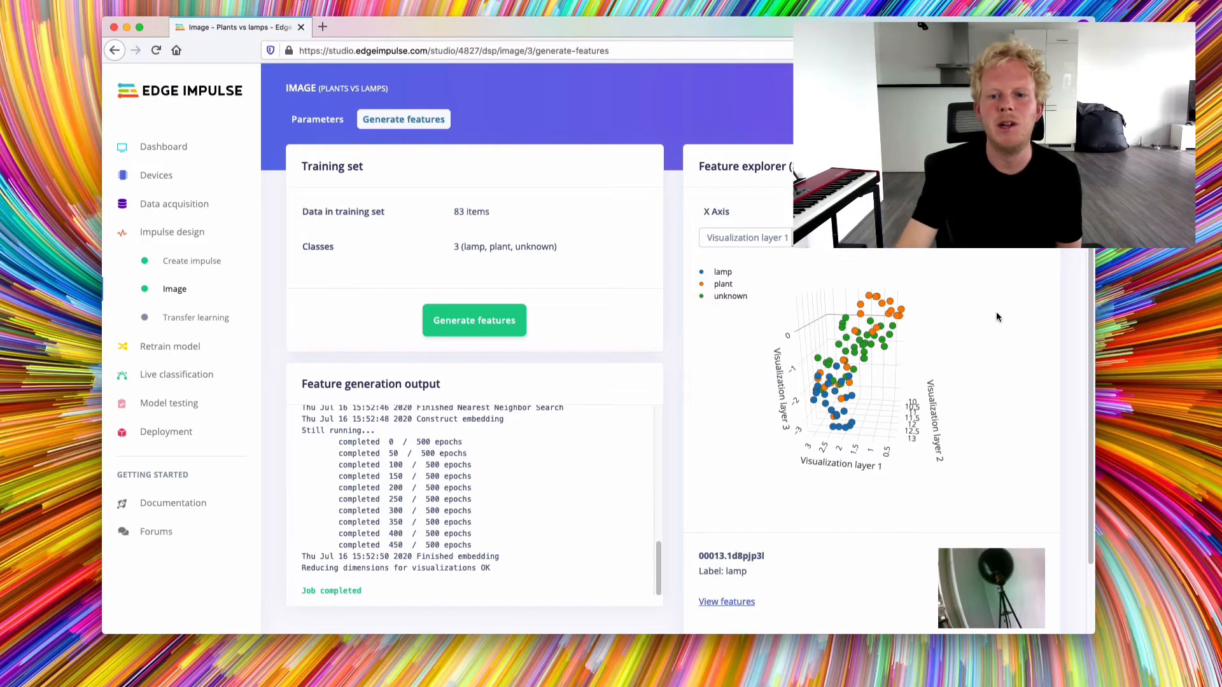
Inspect plant samples 00009.1d8pjp9e and 00025.1d8pjpcf in the feature explorer and view the class clusters from another angle.
left_click(871, 298)
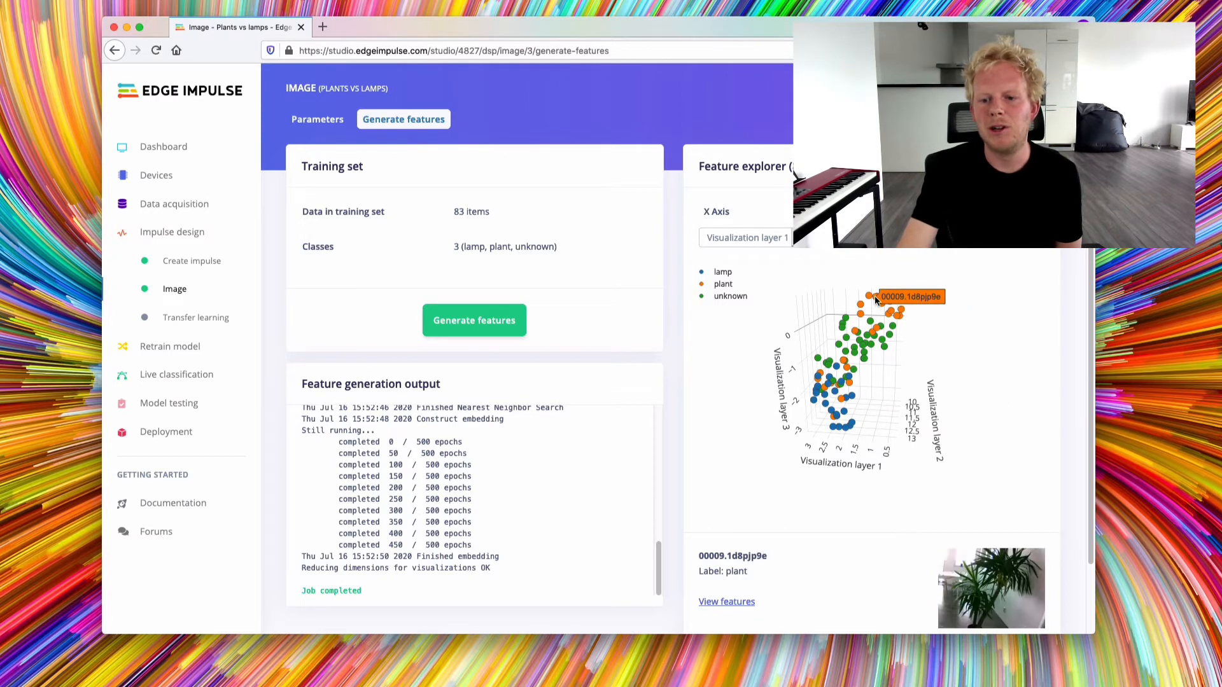
left_click(869, 297)
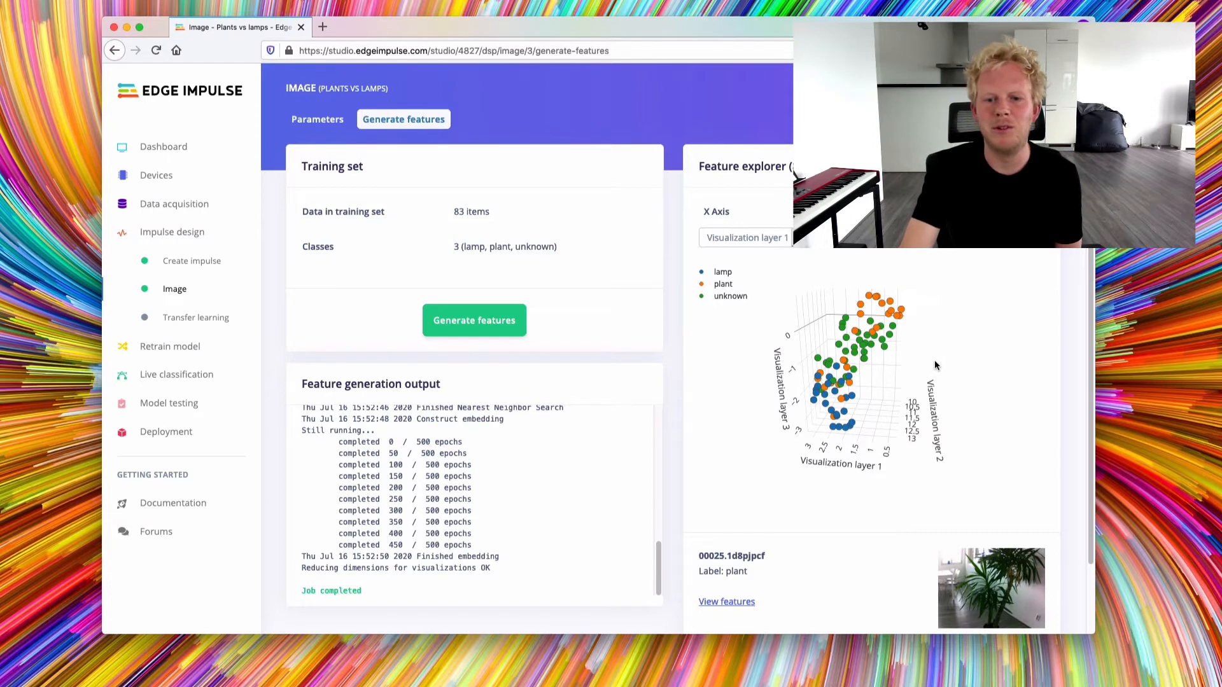
left_click_drag(914, 369, 873, 367)
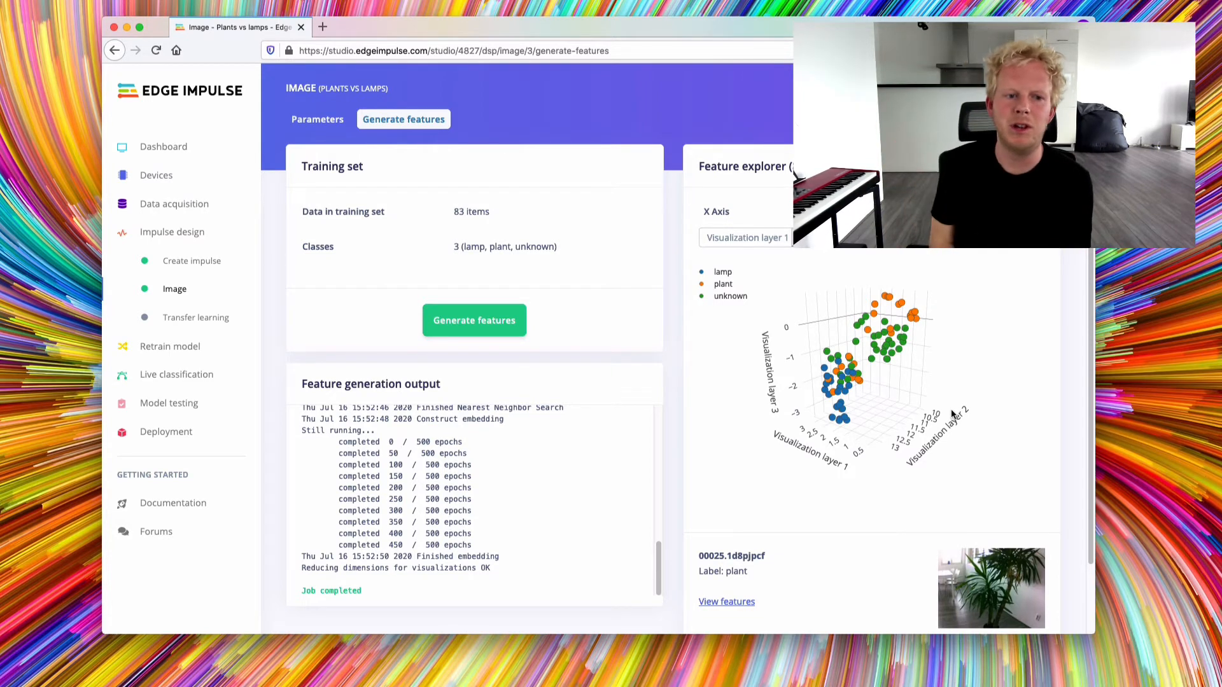
Compare the sizes of the available transfer learning models and choose MobileNetV2 0.35 for the neural network.
left_click(196, 324)
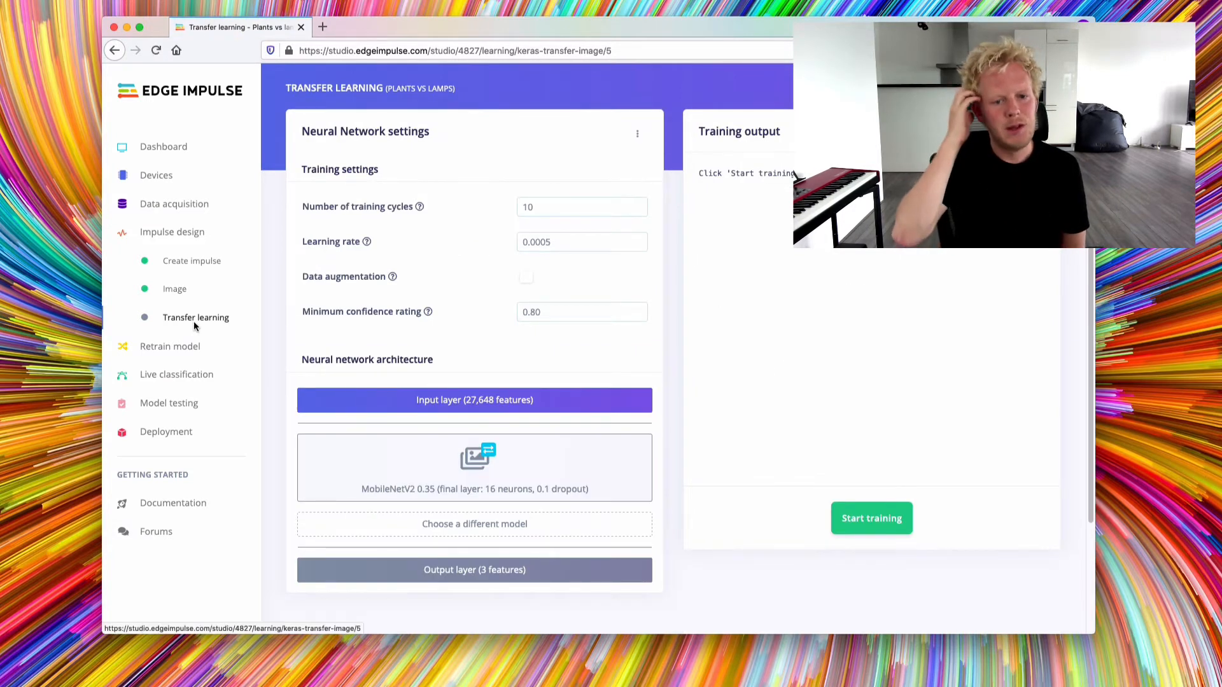
mouse_move(370, 467)
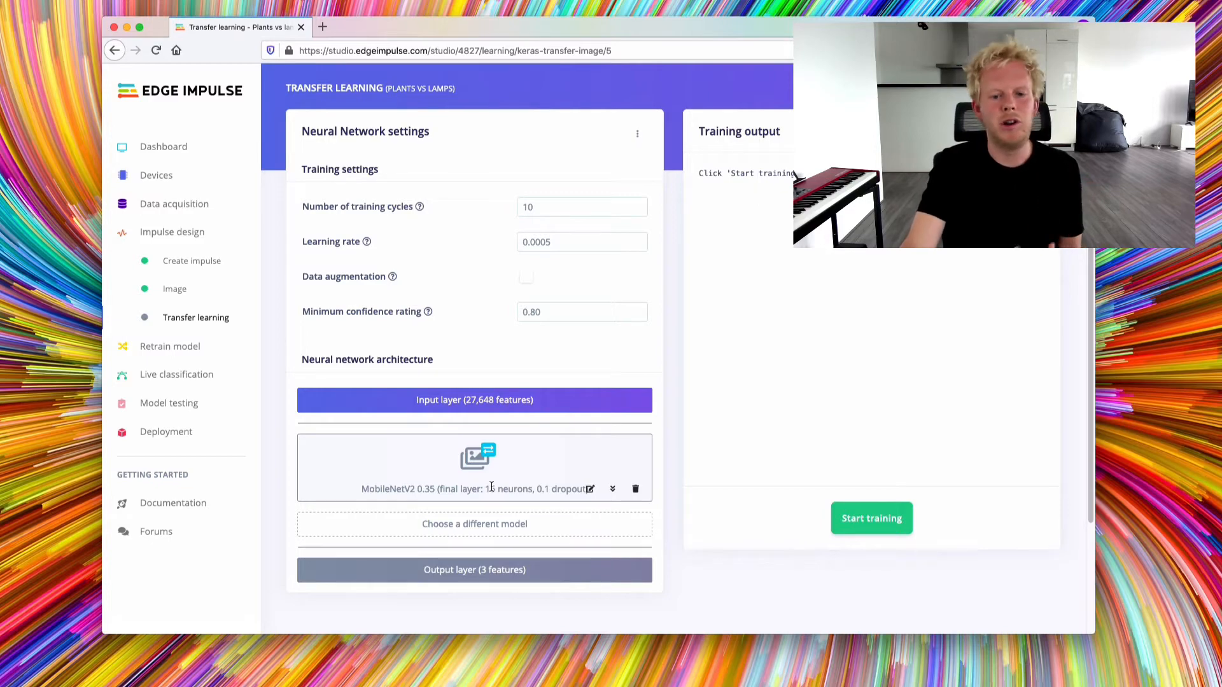
left_click(524, 523)
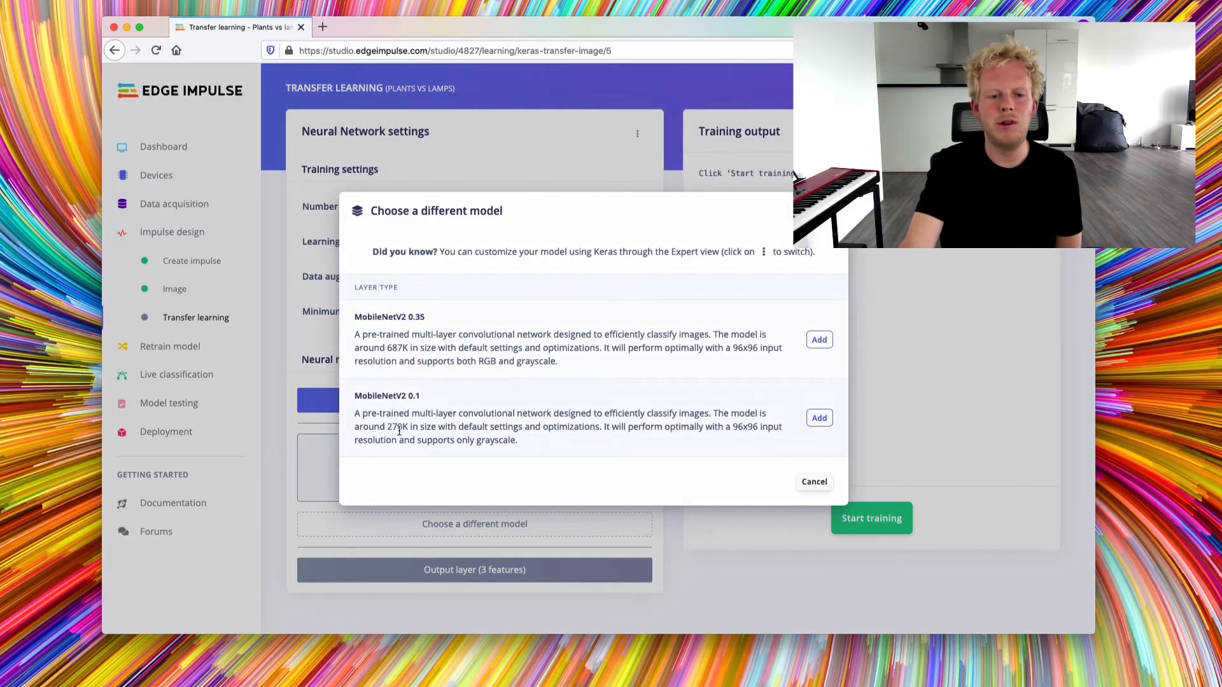
double_click(397, 347)
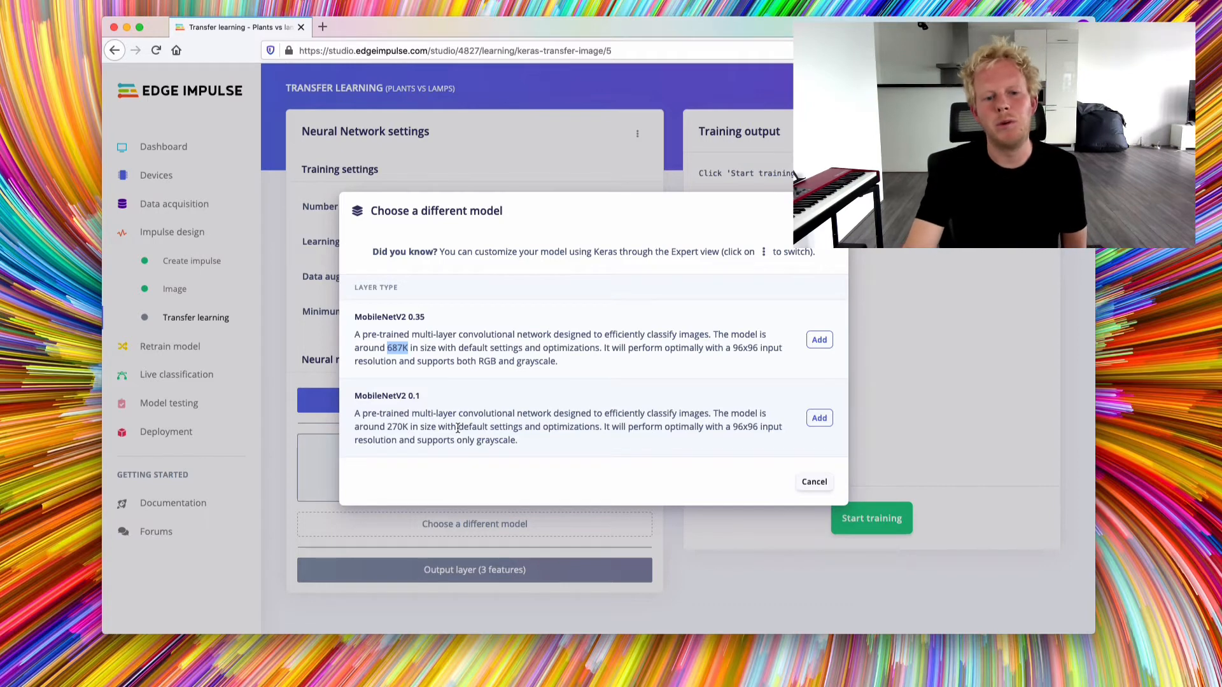
double_click(396, 426)
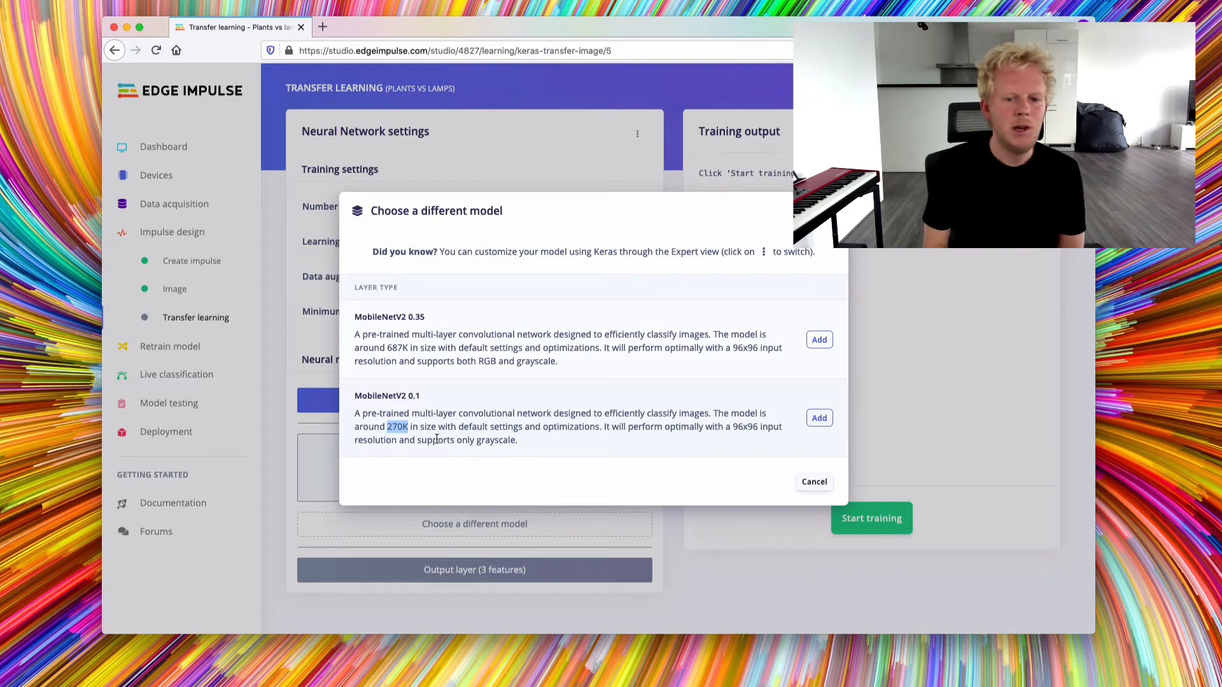
left_click(819, 339)
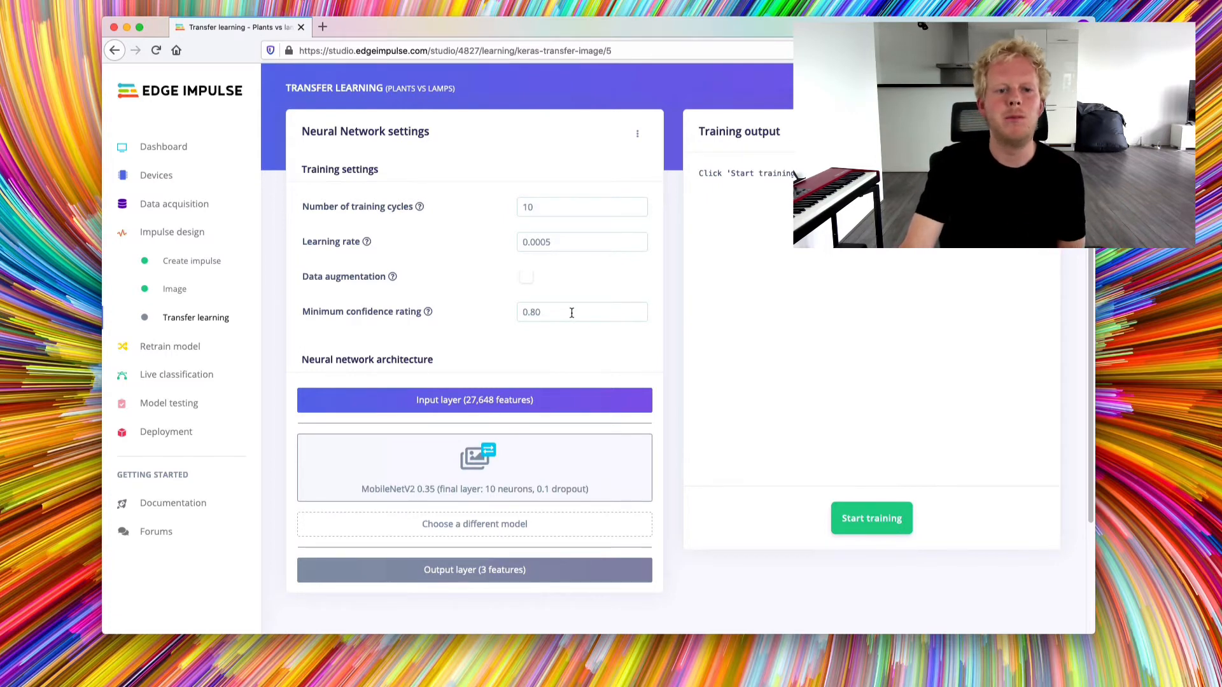
Set the number of training cycles to 20 and enable data augmentation for the neural network.
left_click(553, 208)
left_click_drag(554, 208, 505, 206)
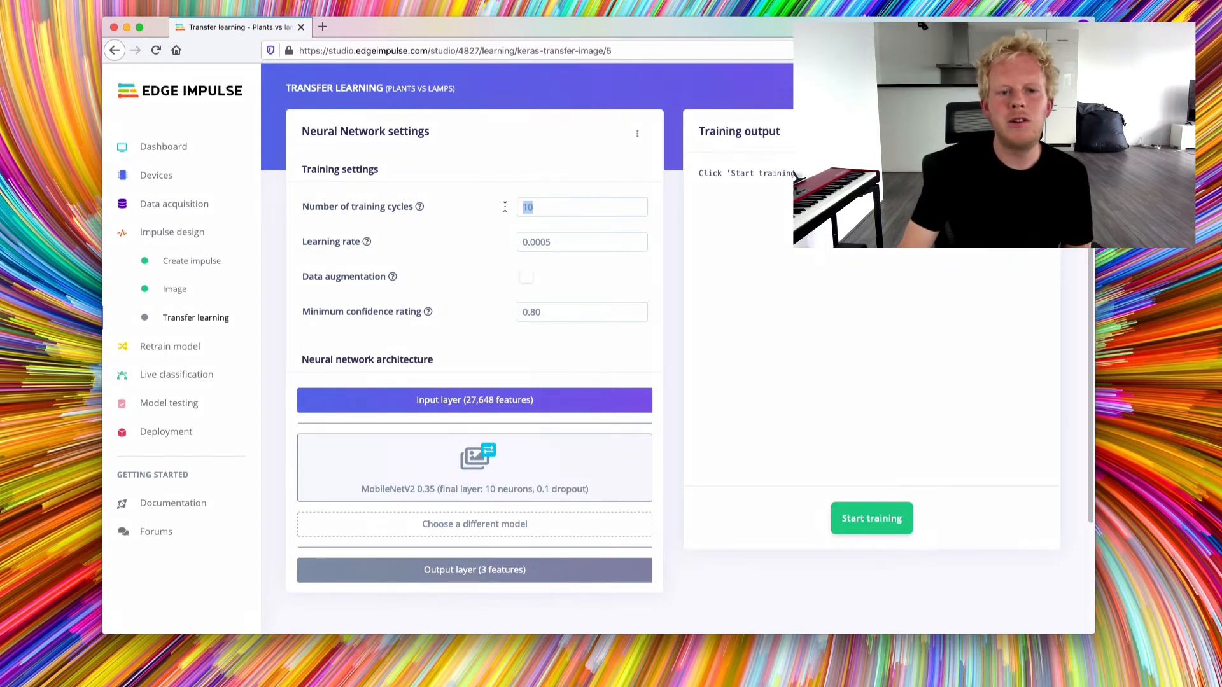
type("20")
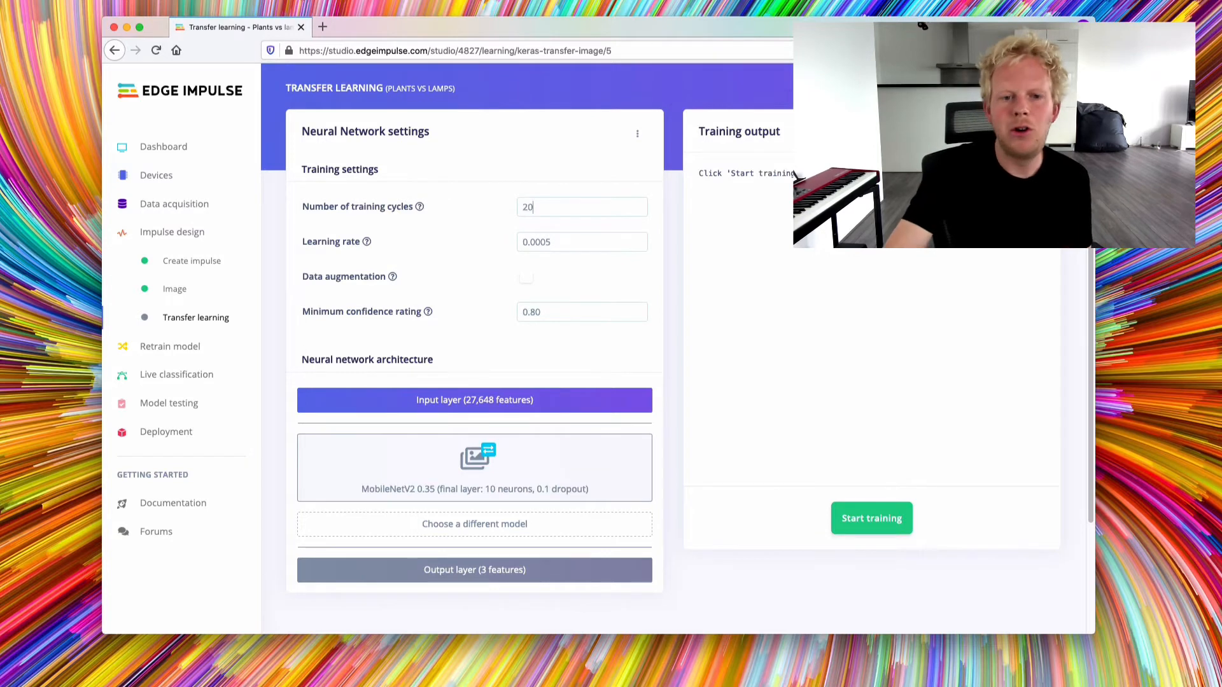
left_click(528, 281)
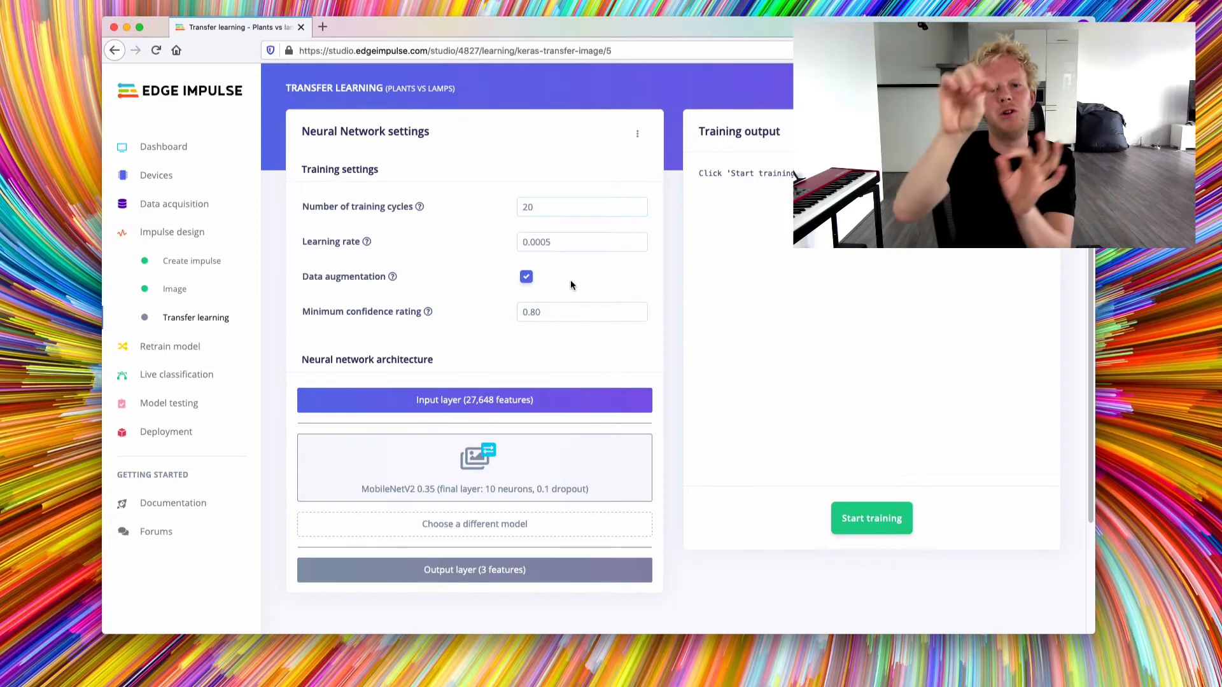
double_click(541, 202)
left_click(544, 203)
left_click_drag(532, 208, 513, 209)
left_click(562, 214)
left_click(545, 211)
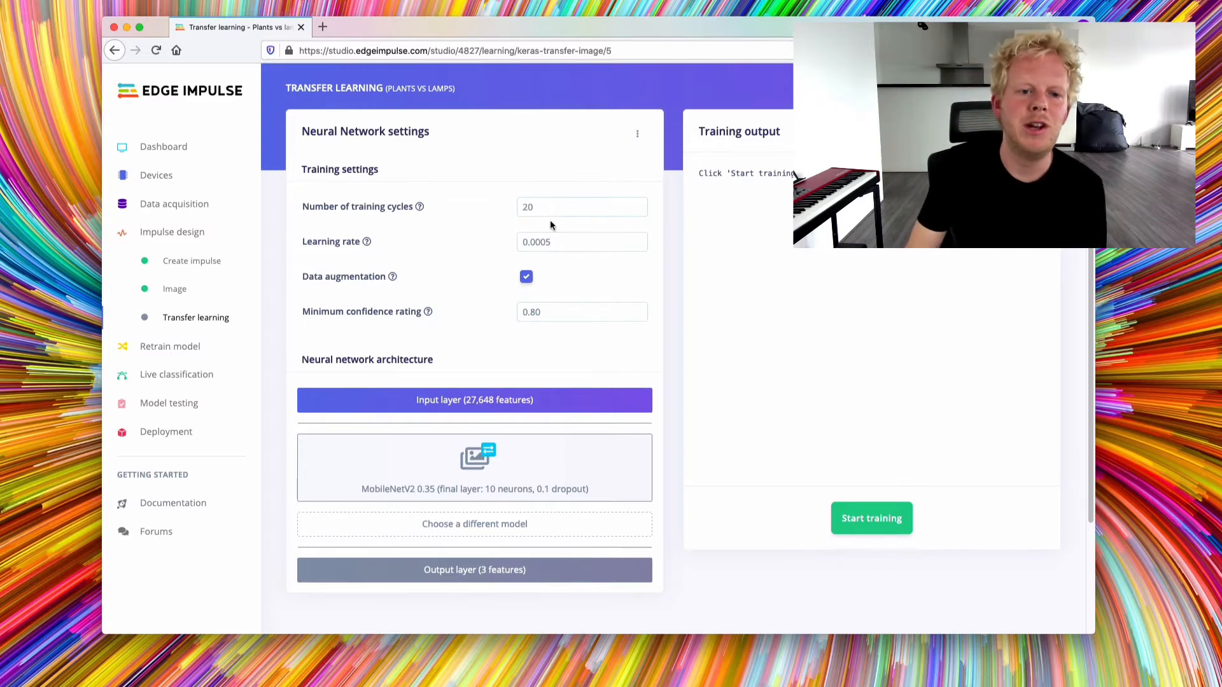
left_click_drag(571, 241, 497, 237)
left_click(599, 240)
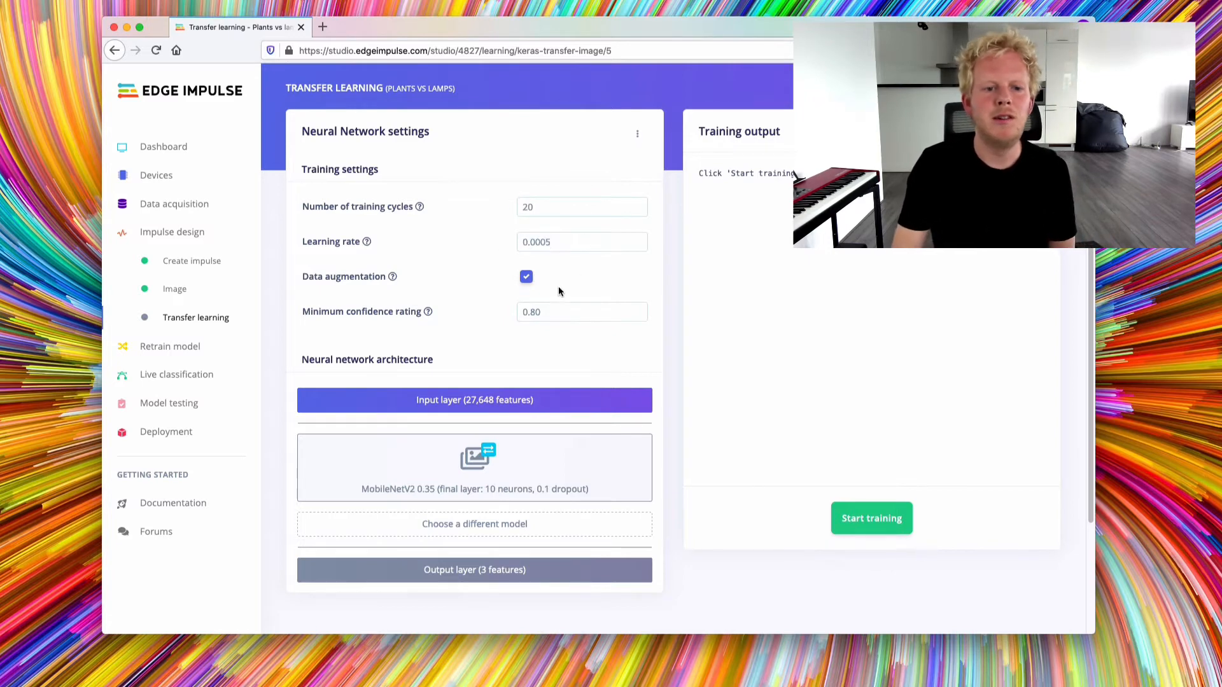
Set the minimum confidence rating to 0.70, train the model and check its accuracy under the last training performance.
left_click_drag(530, 310, 557, 308)
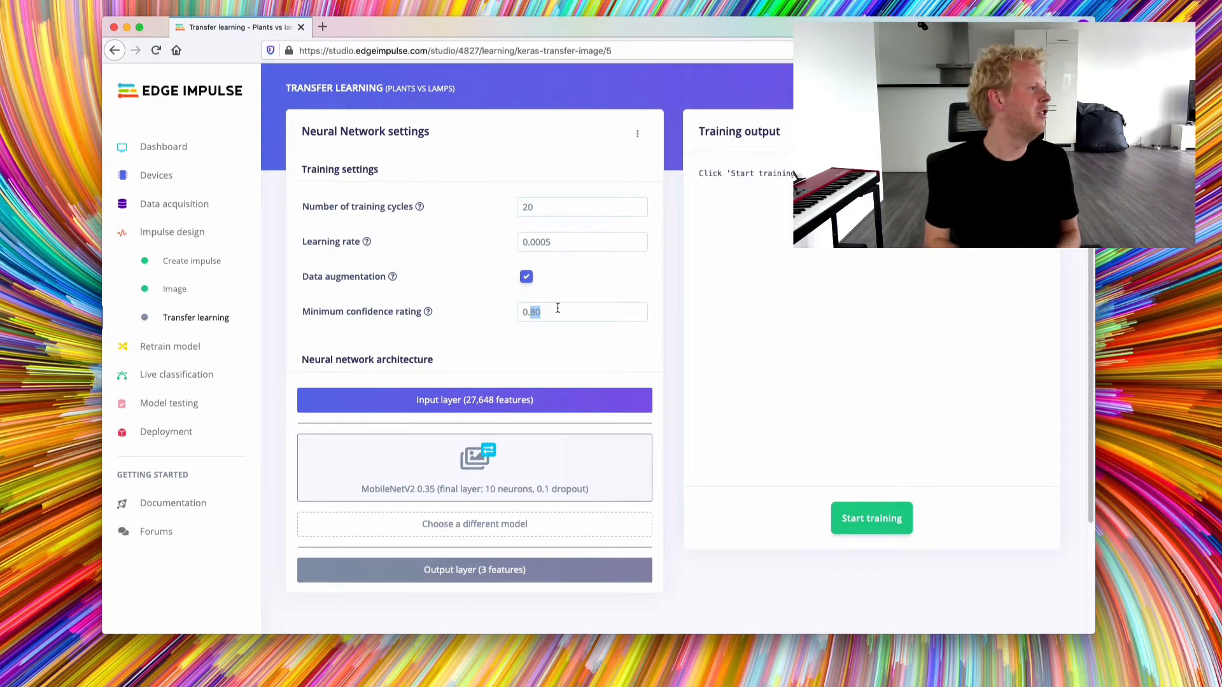
type("70")
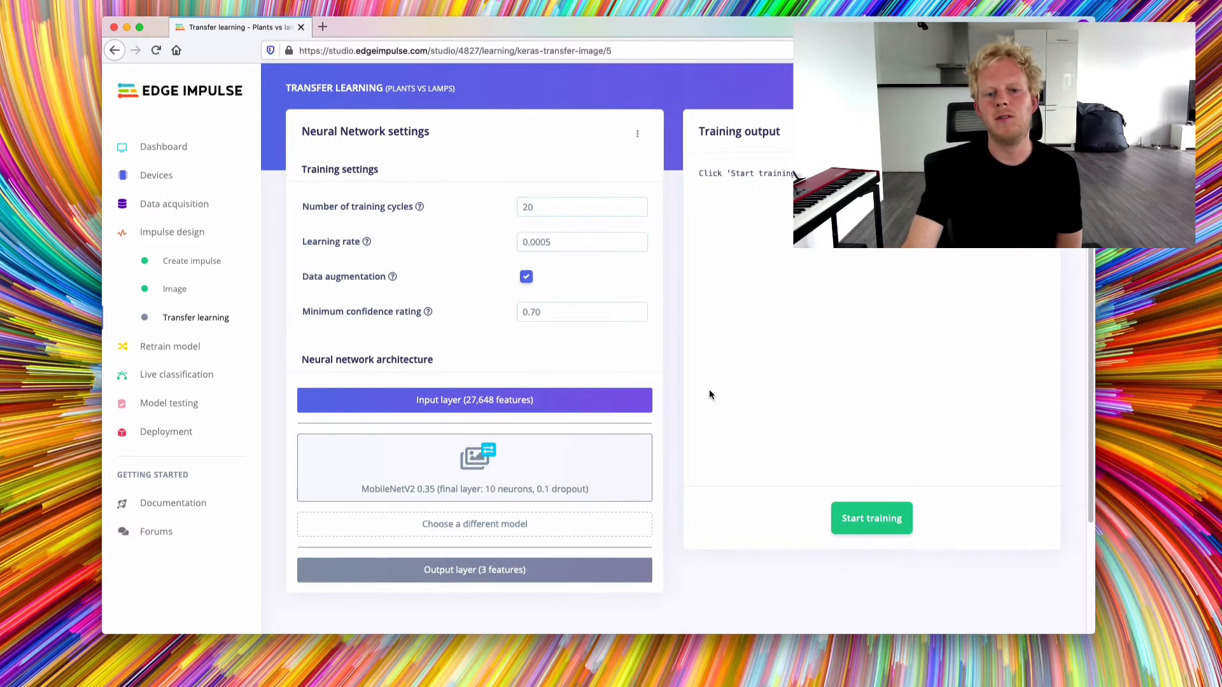
left_click(856, 512)
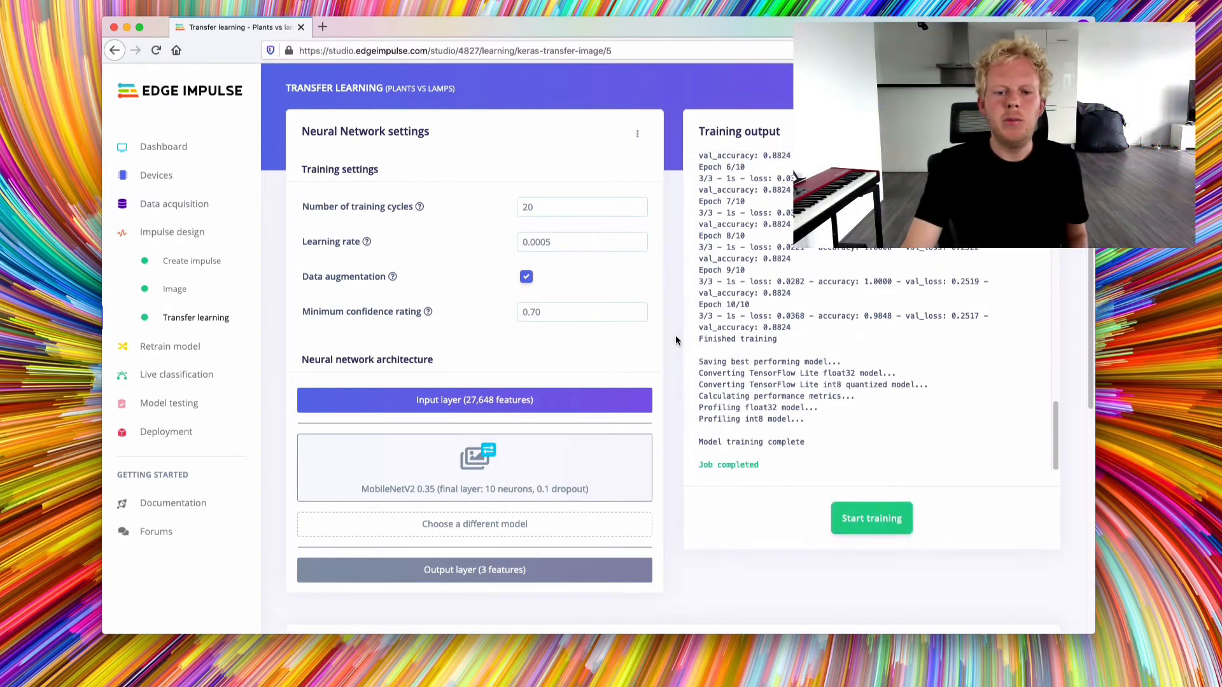
scroll(676, 342, "down", 5)
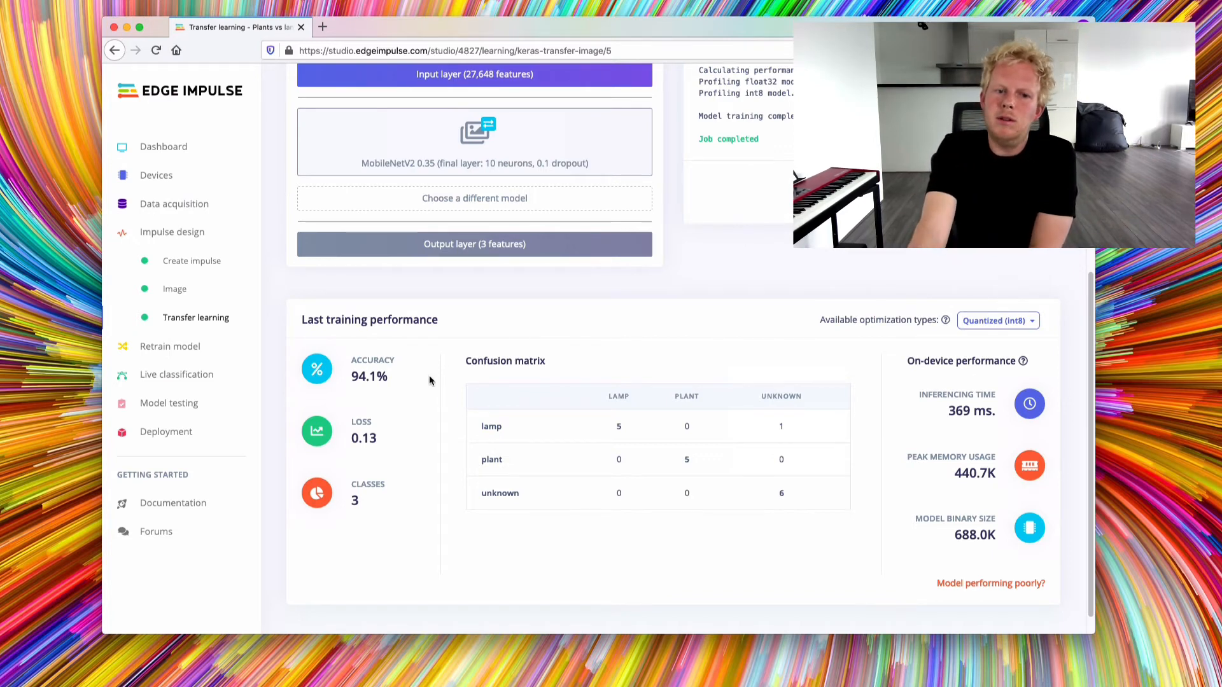
left_click_drag(388, 378, 352, 375)
left_click(351, 373)
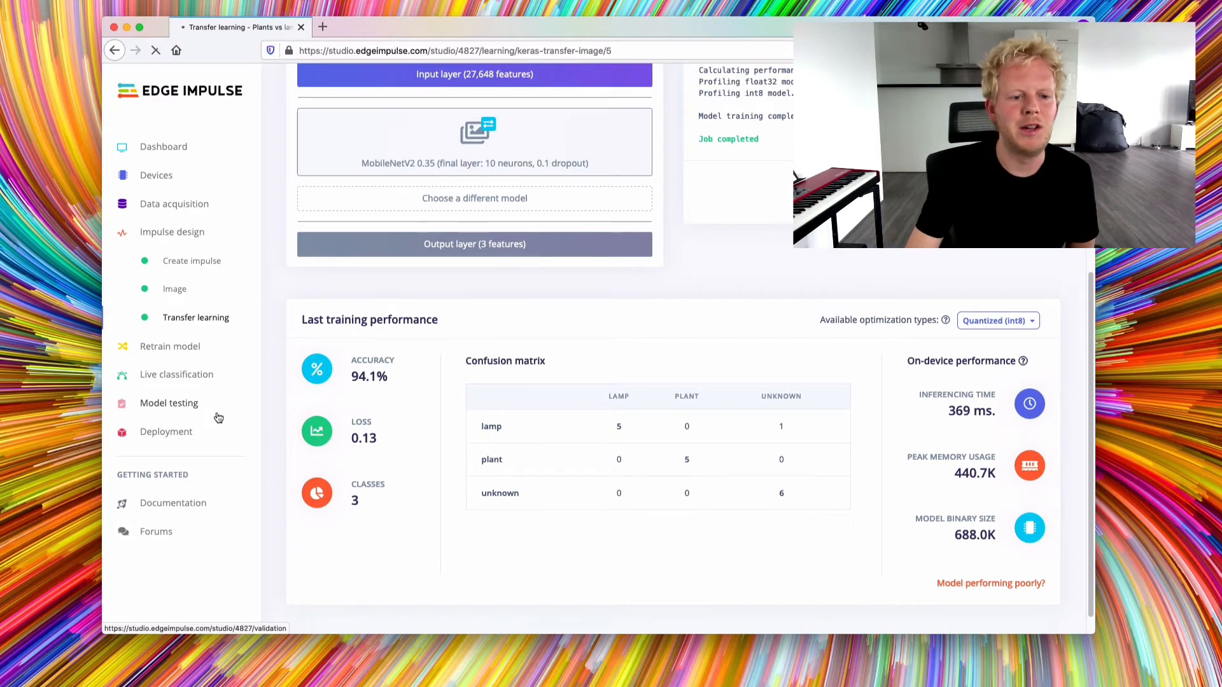
Select all samples in model testing and classify them with the trained model.
left_click(218, 417)
left_click(306, 311)
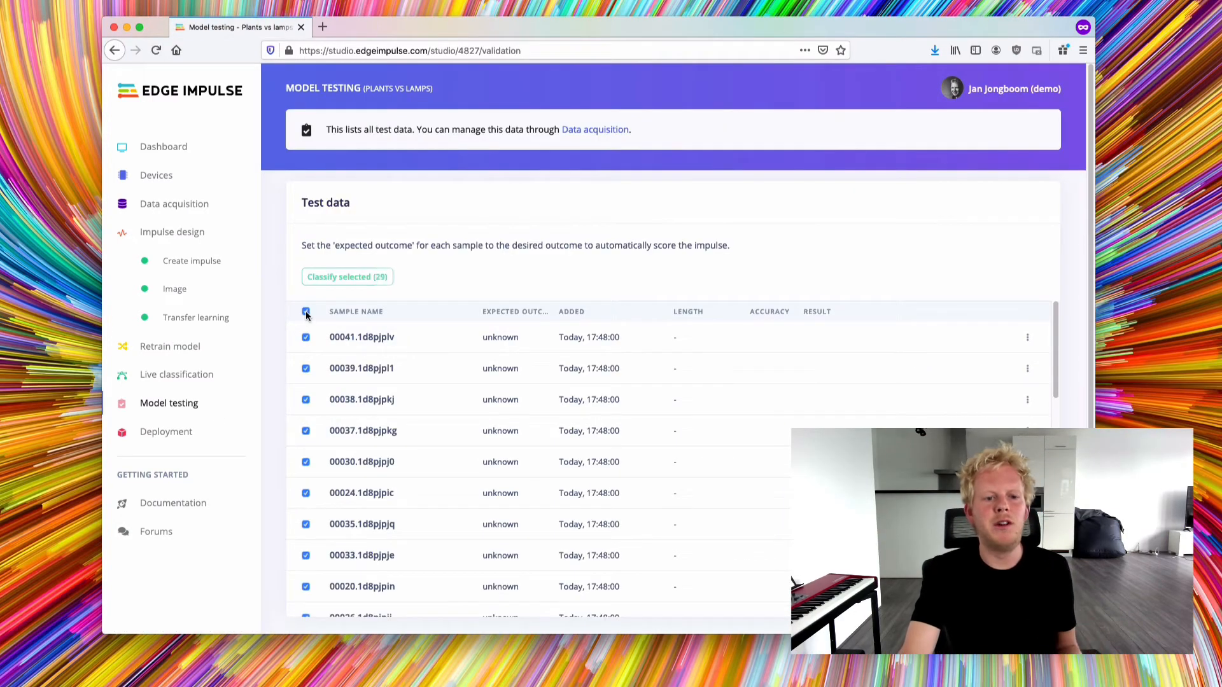
left_click(348, 277)
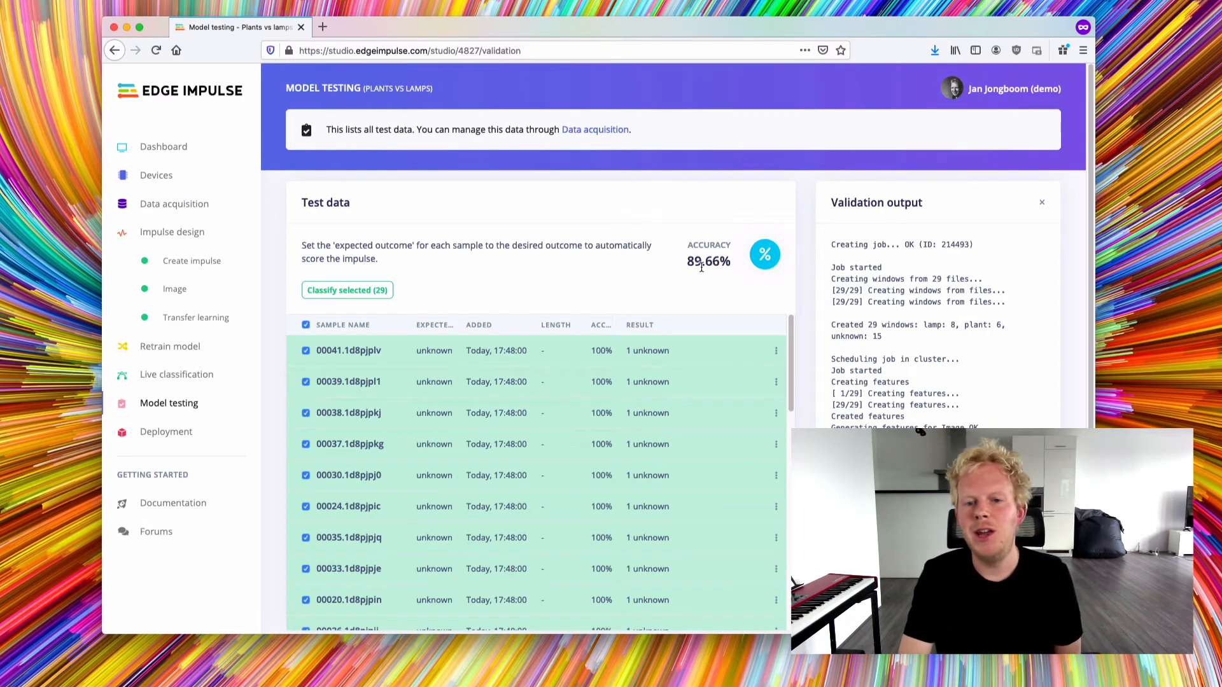
Look through the test results for uncertain samples and inspect the classification result of sample 00018.1d8pjpgp.
scroll(822, 224, "down", 2)
scroll(712, 330, "down", 5)
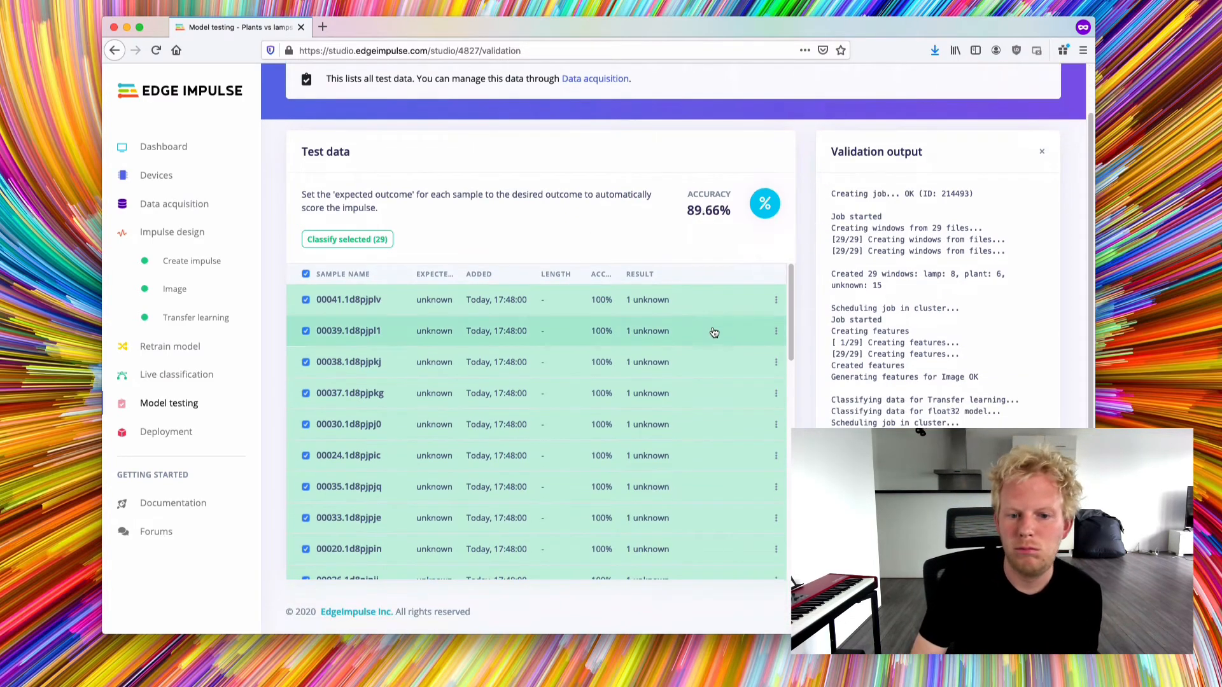
scroll(713, 344, "down", 5)
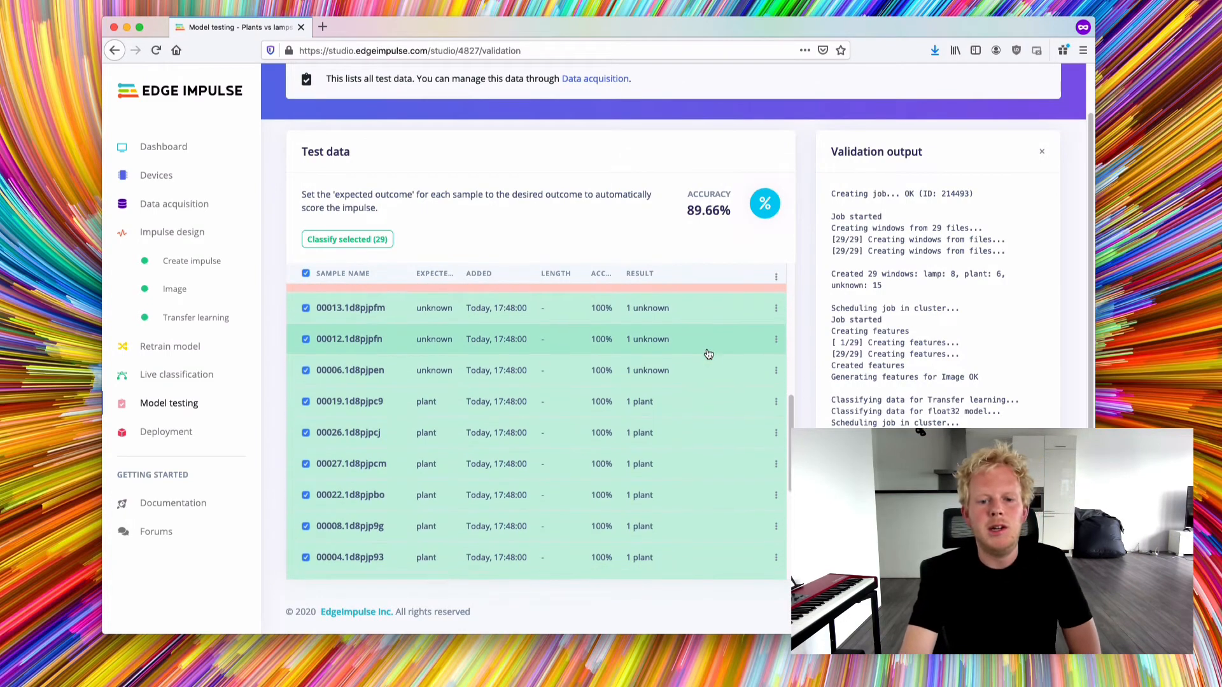
scroll(708, 359, "down", 4)
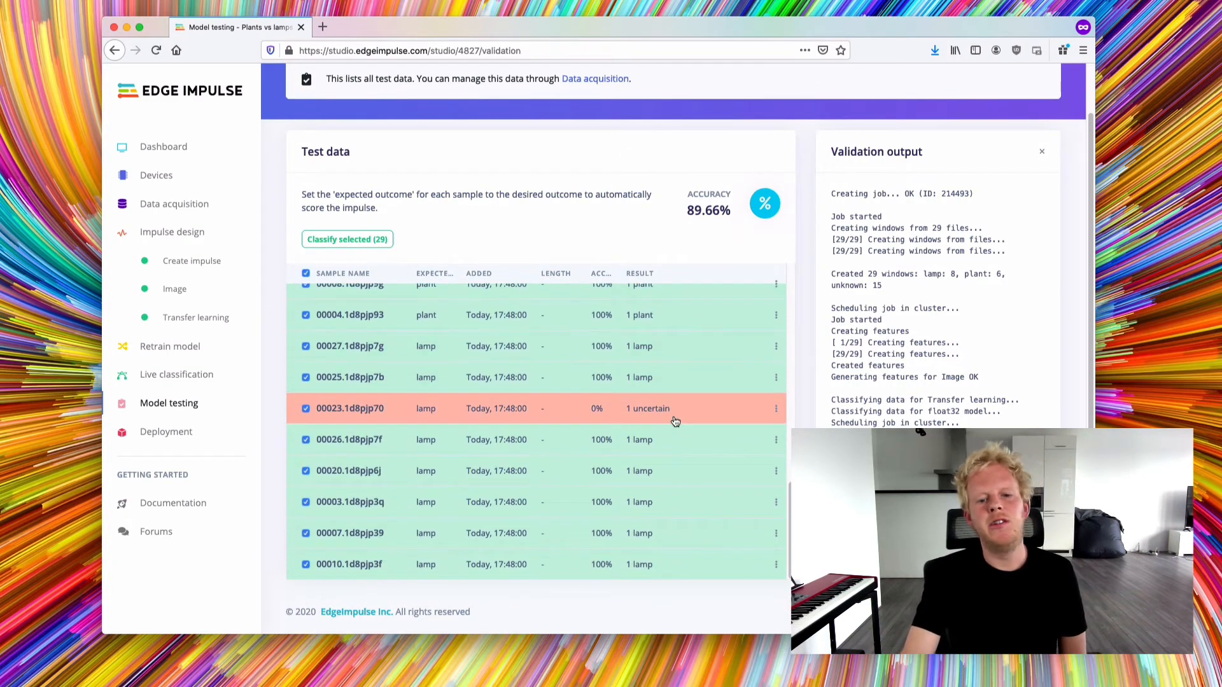
scroll(674, 427, "up", 5)
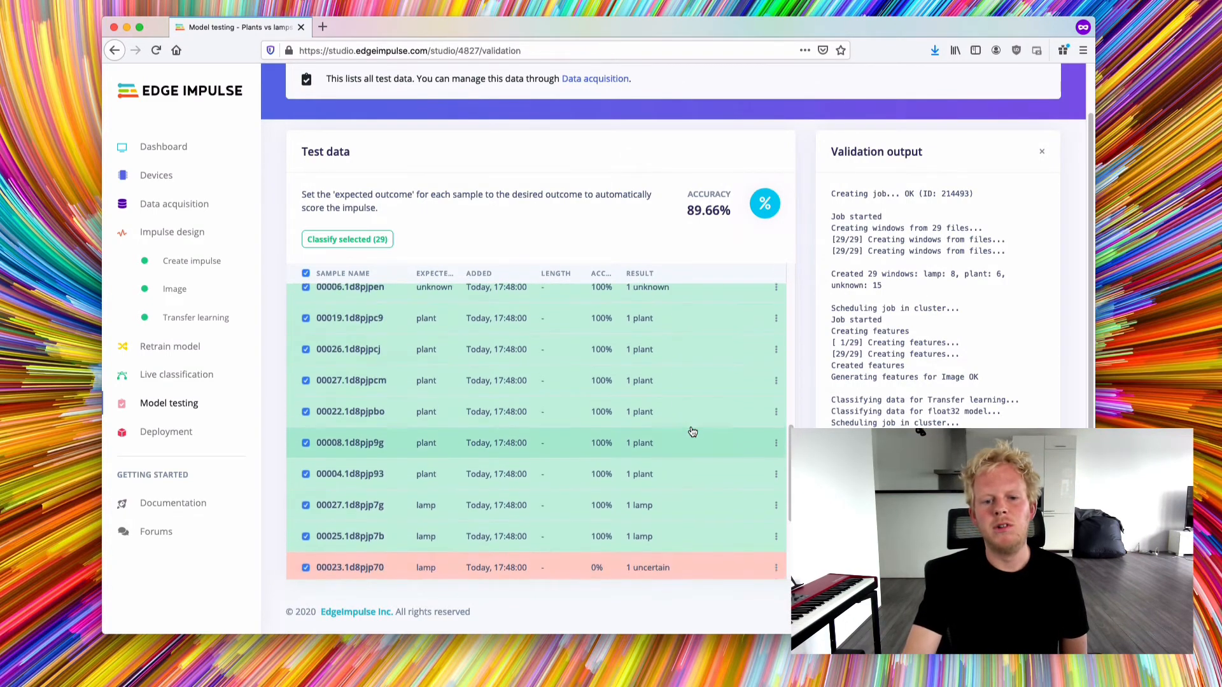
scroll(691, 433, "up", 4)
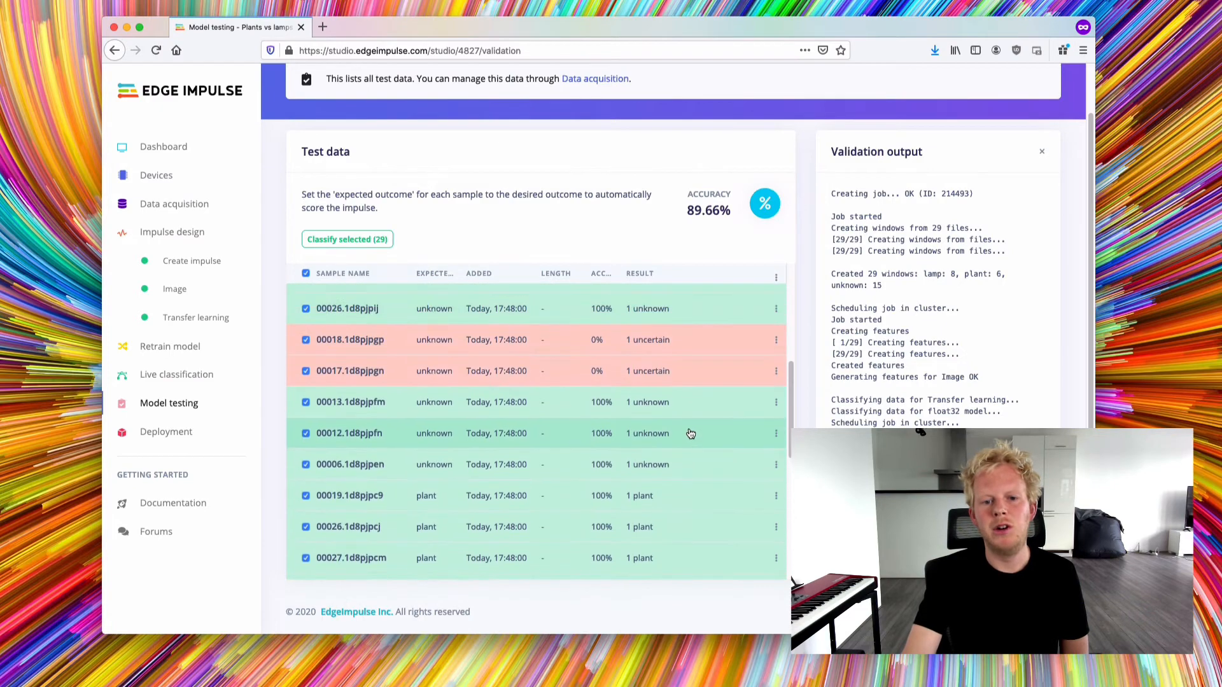
left_click(778, 346)
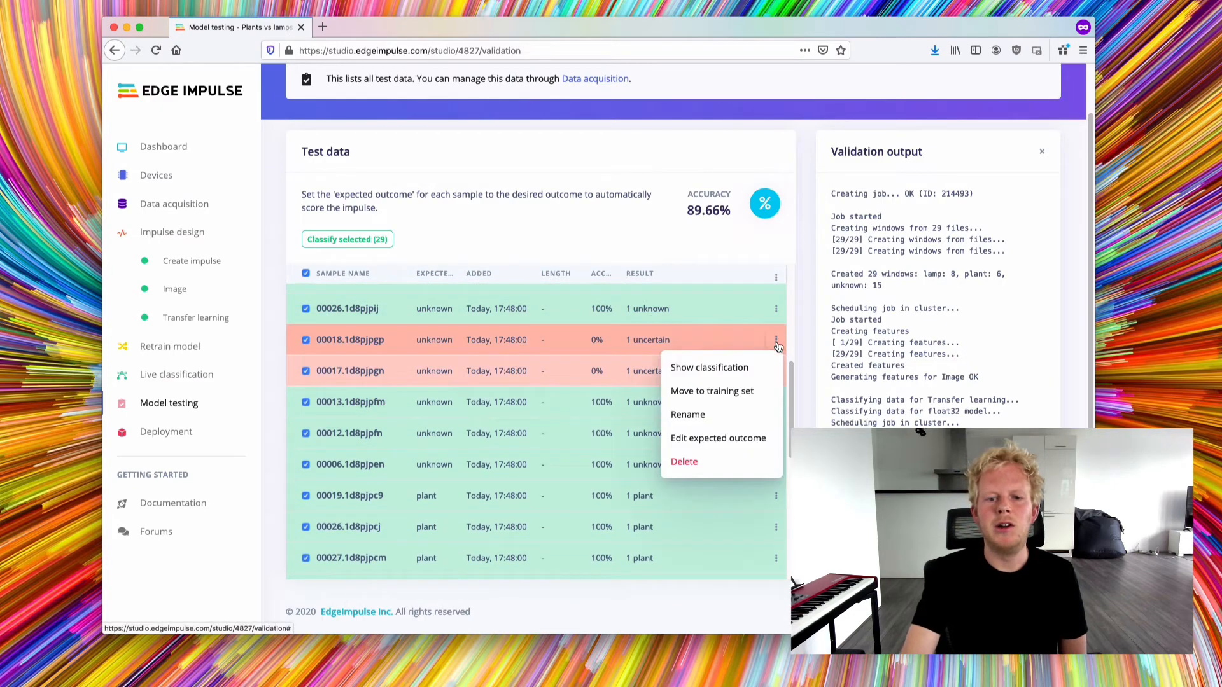
left_click(742, 362)
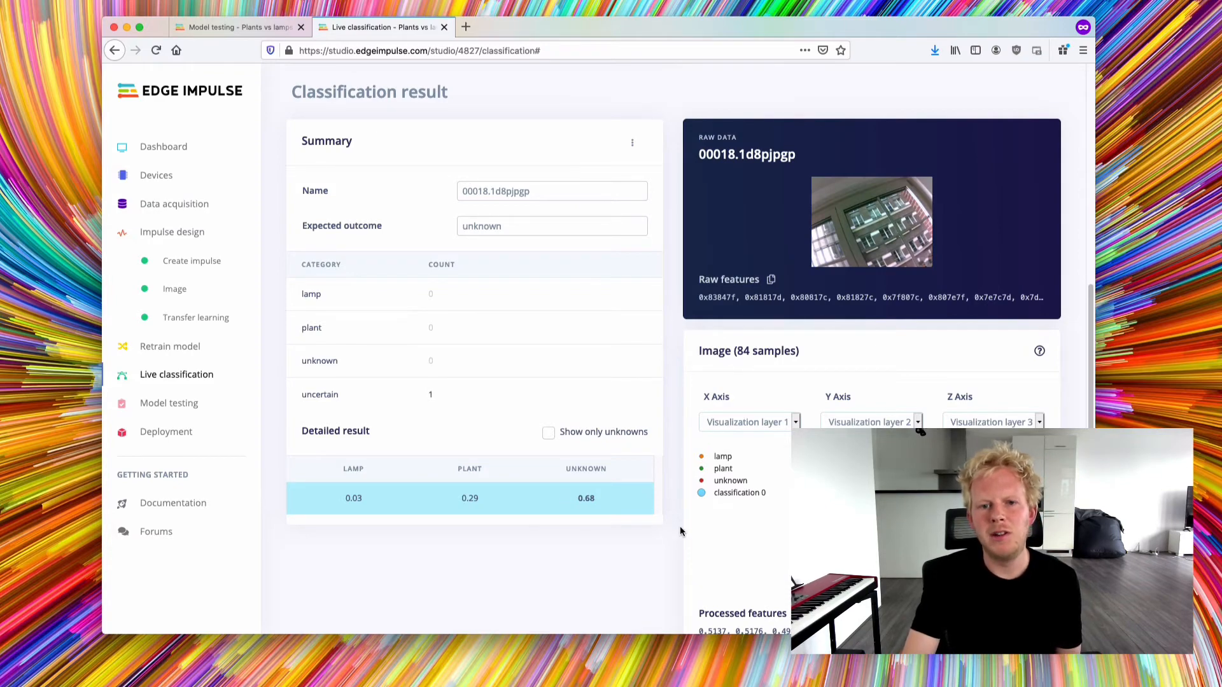
left_click(445, 27)
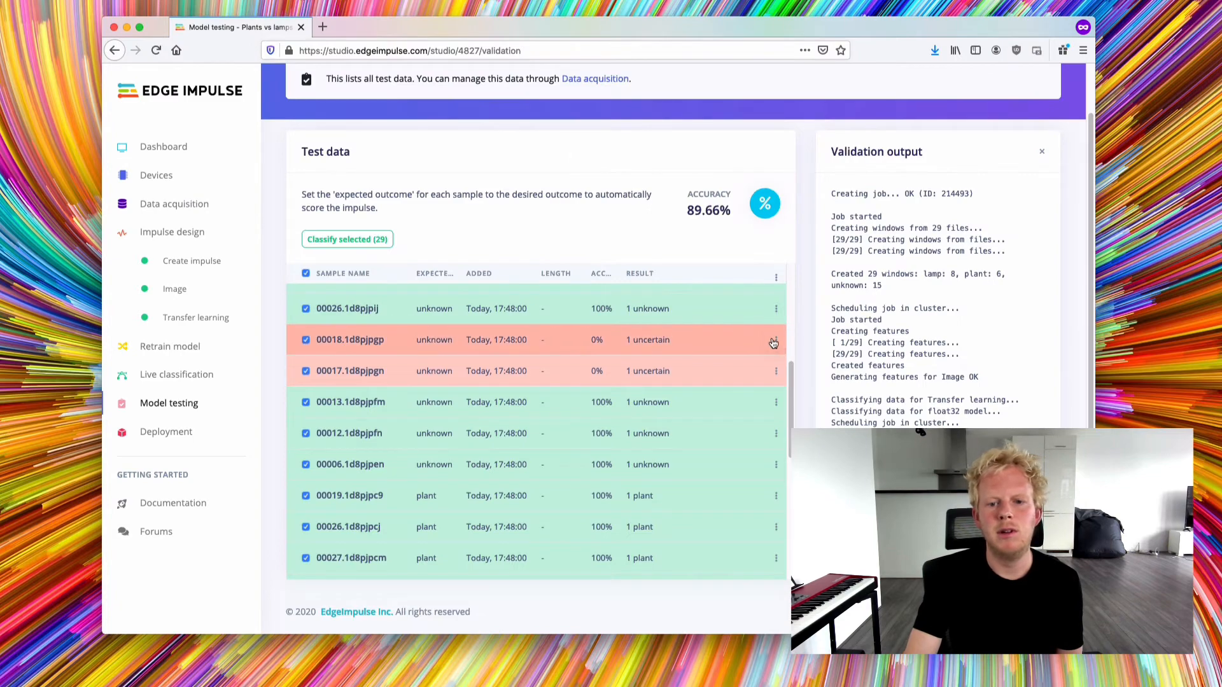
Inspect the classification result of test sample 00017.1d8pjpgn and rotate its feature plot to see its position among the classes.
left_click(776, 374)
left_click(697, 398)
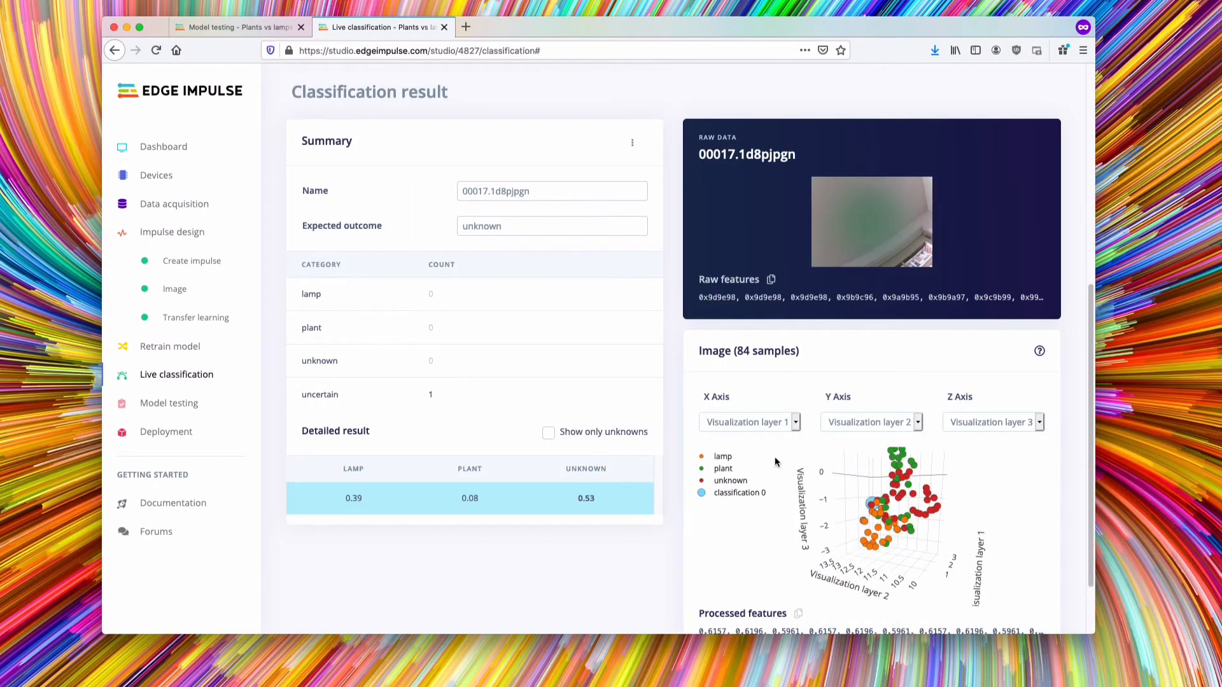
left_click_drag(825, 491, 805, 565)
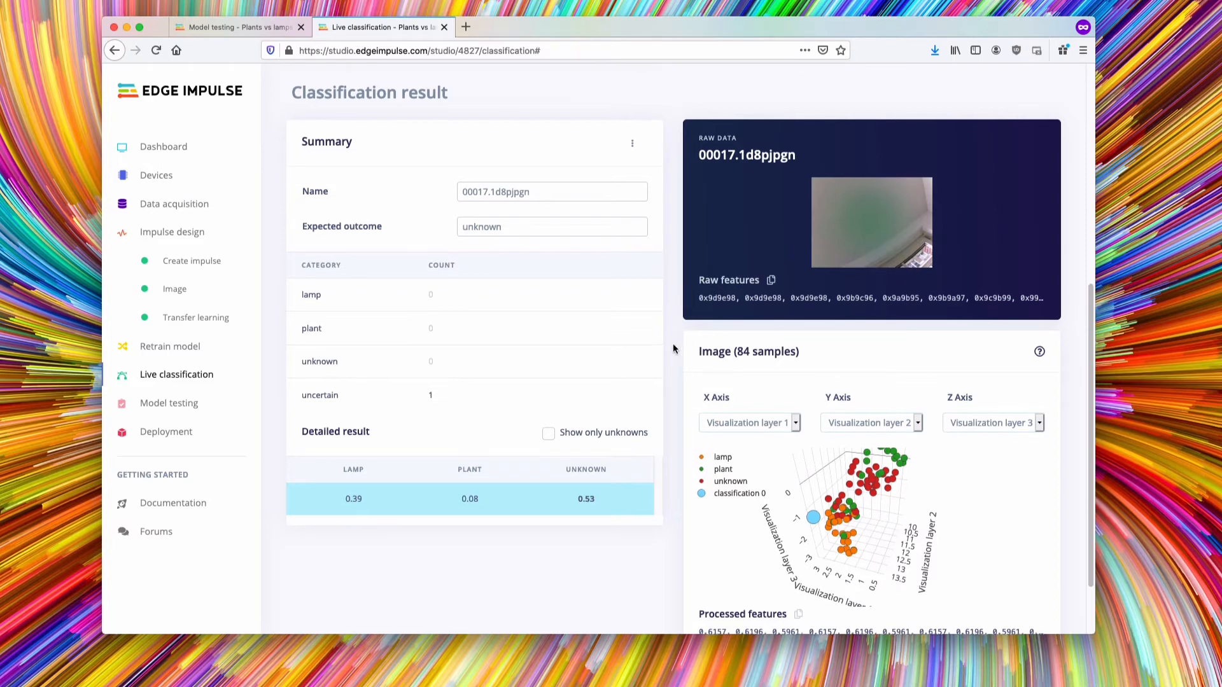
scroll(673, 349, "up", 2)
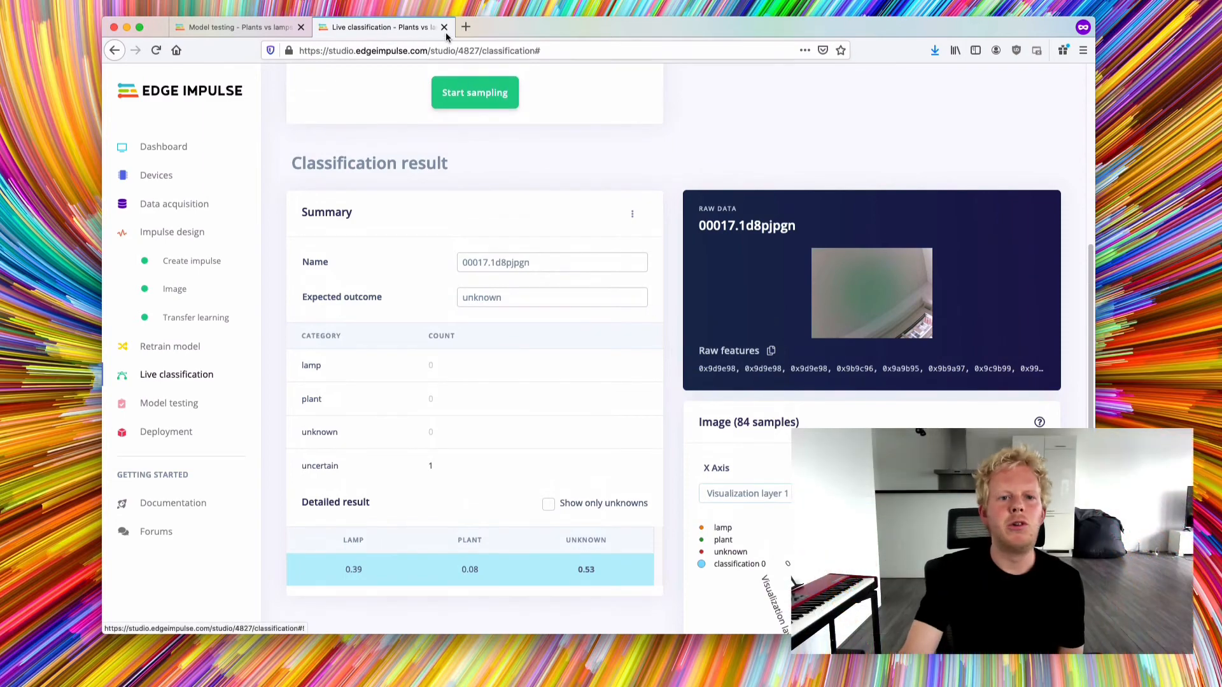
left_click(444, 26)
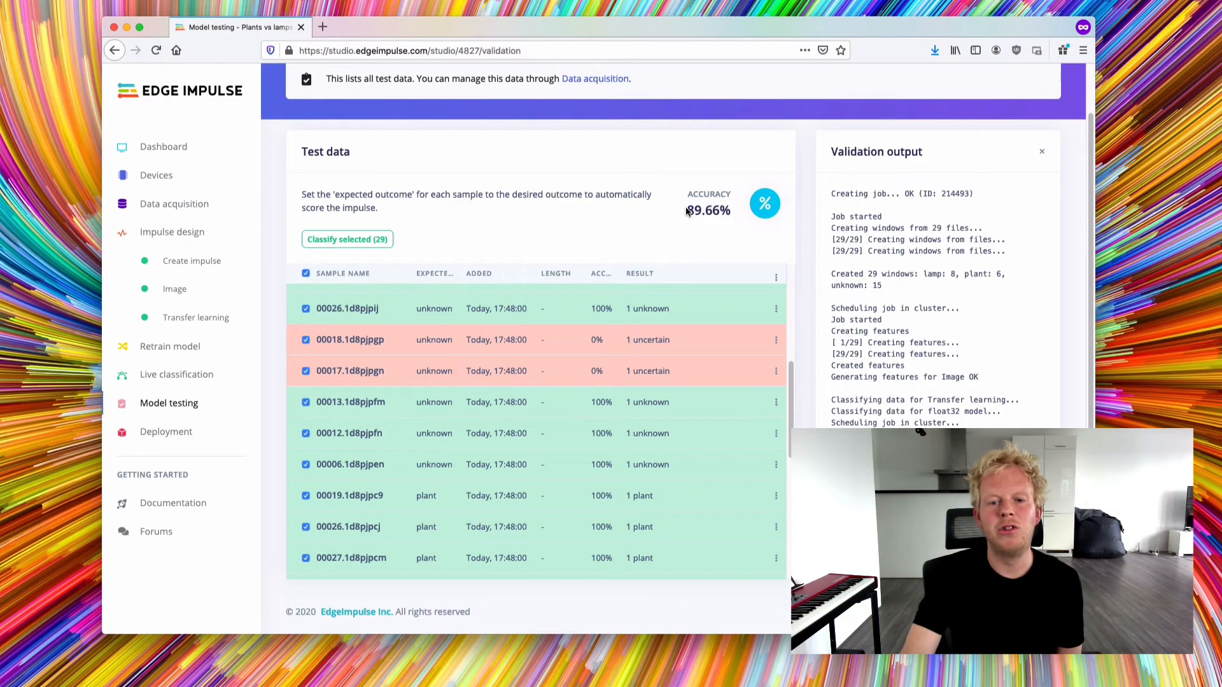
Capture and classify a new image of the lamp in live classification, using the connected iPhone's camera.
scroll(691, 370, "up", 8)
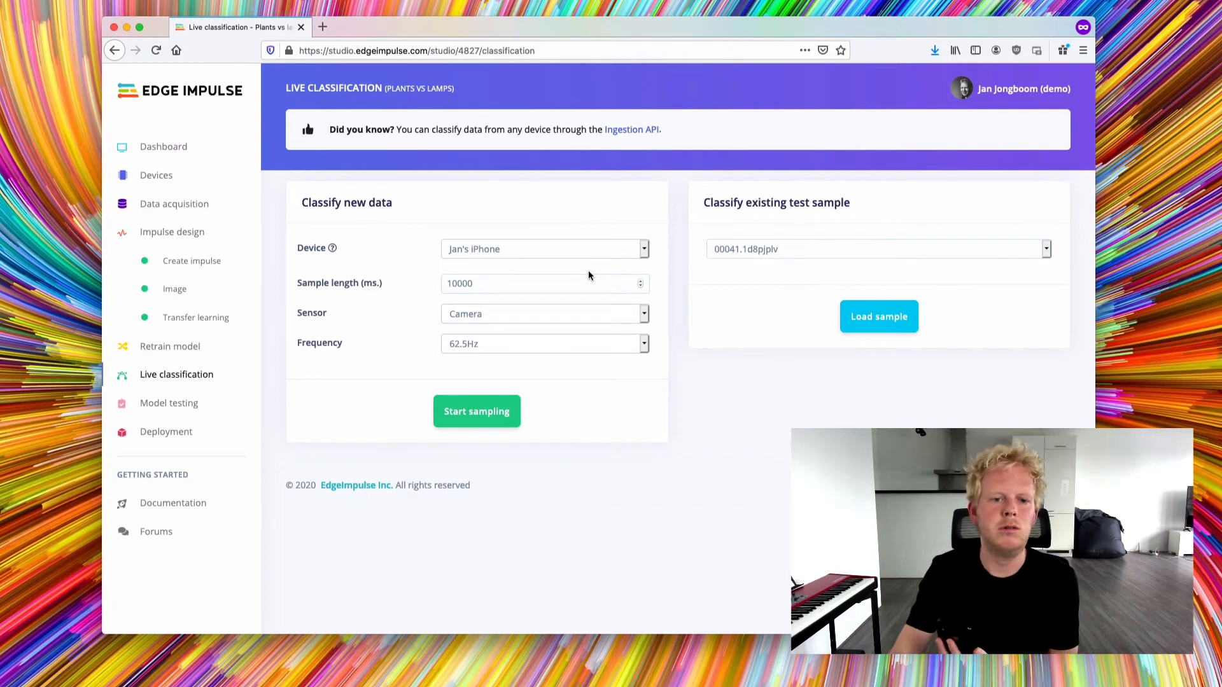
left_click(489, 413)
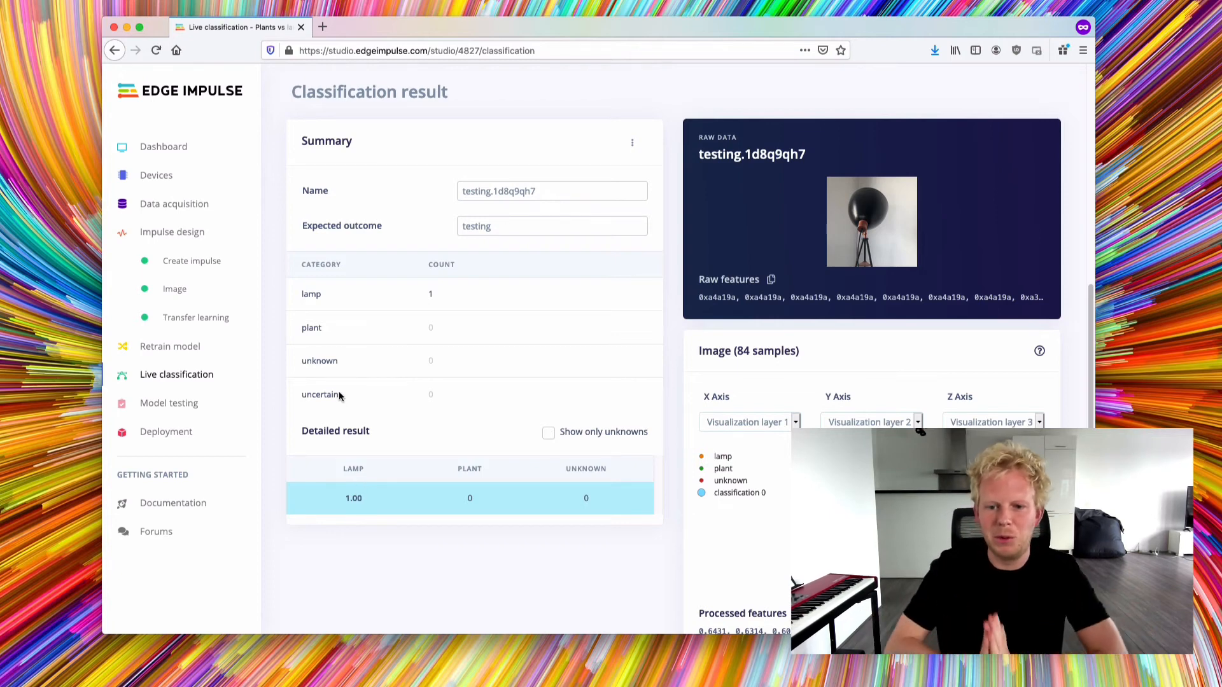
Compare the newly classified lamp image with neighbouring training sample 00000.1d8pjp3h in the feature plot.
mouse_move(825, 557)
left_mouse_down()
mouse_move(815, 554)
mouse_move(842, 546)
left_mouse_up()
scroll(840, 541, "up", 5)
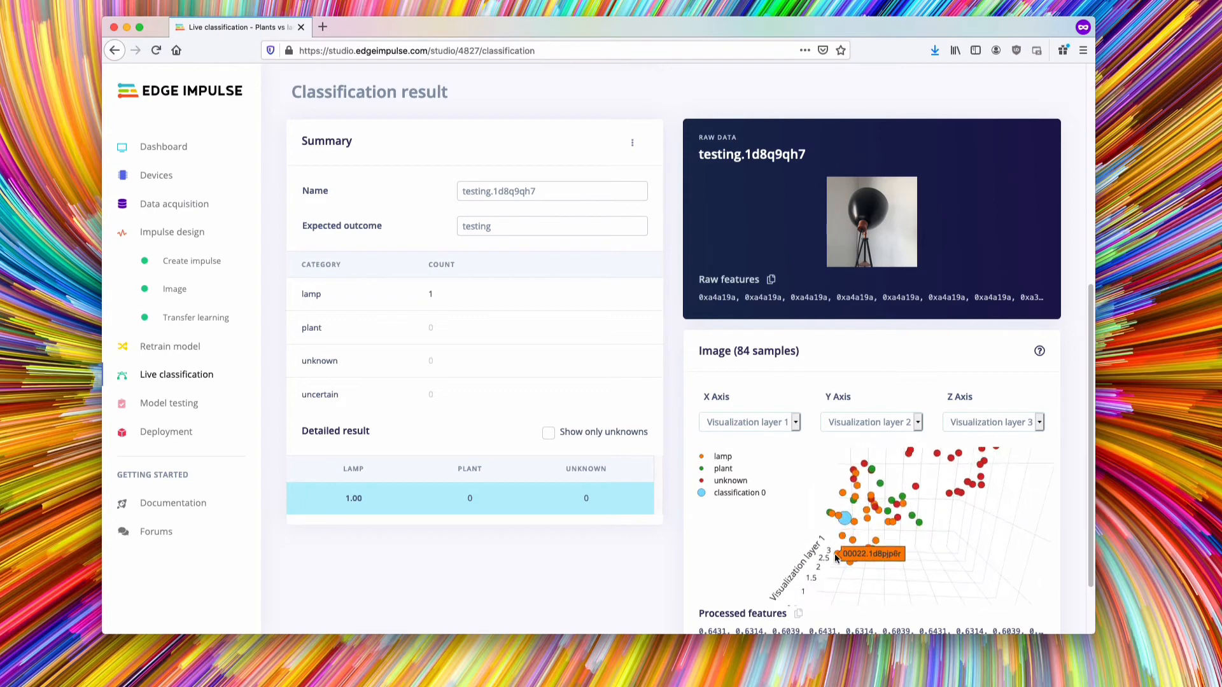
left_click(845, 520)
scroll(650, 552, "down", 5)
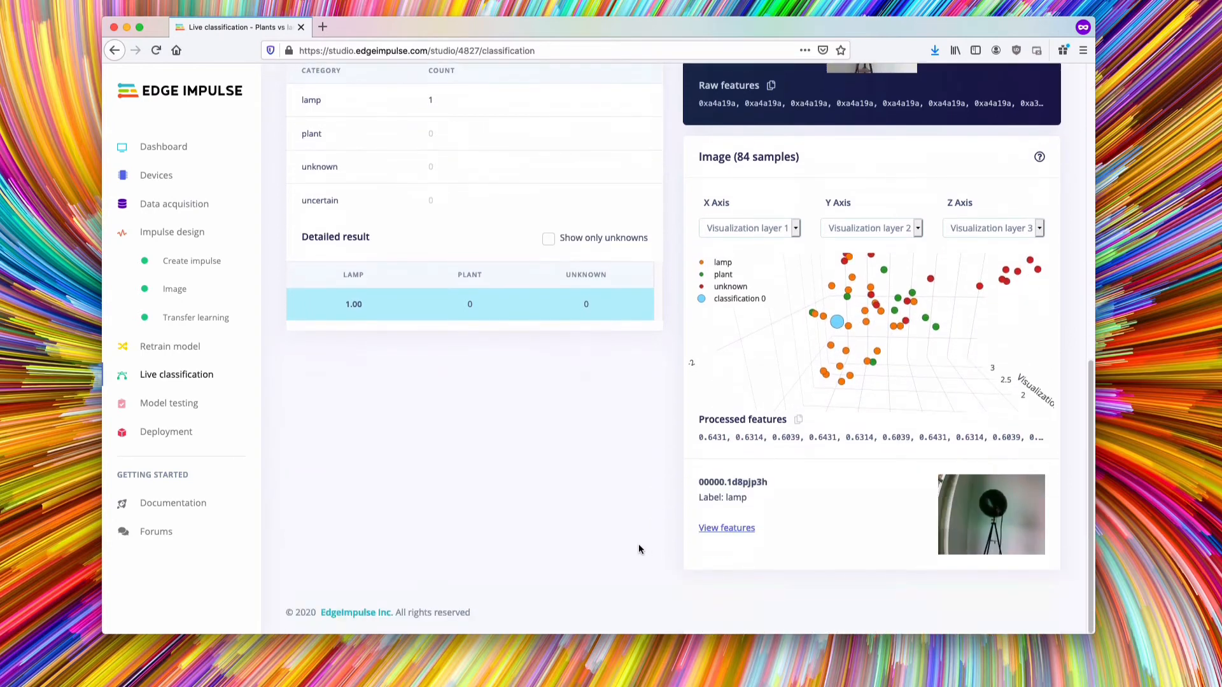
scroll(639, 548, "up", 1)
mouse_move(842, 366)
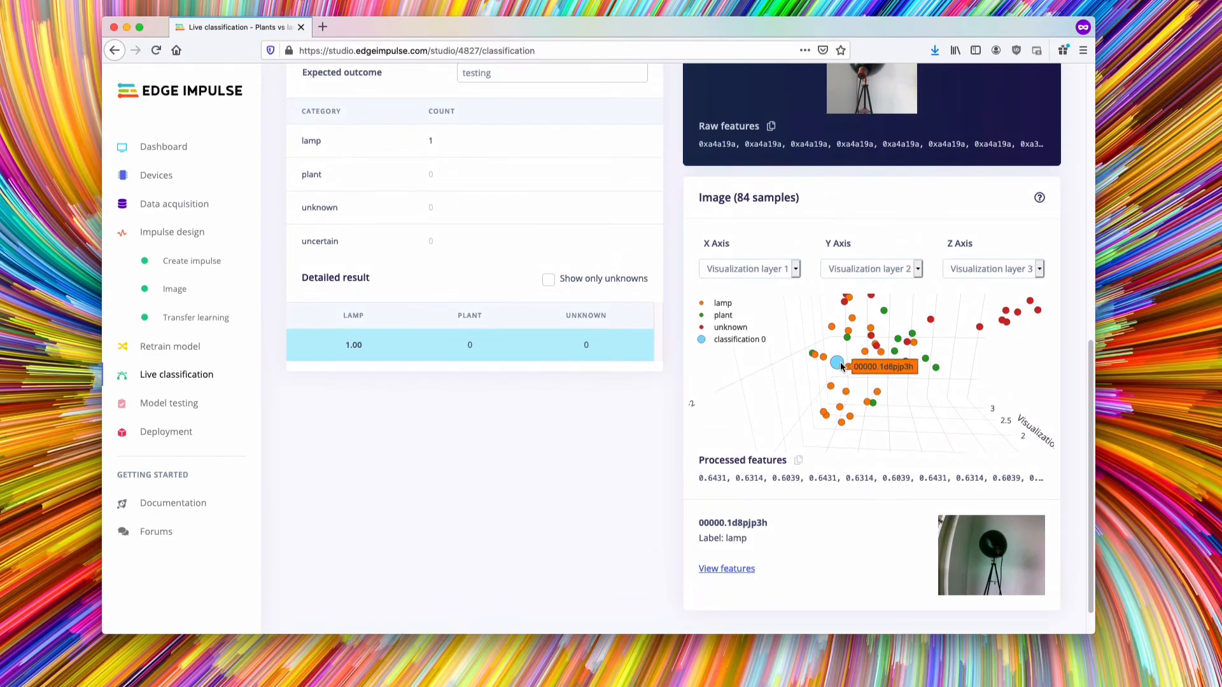
scroll(565, 542, "up", 5)
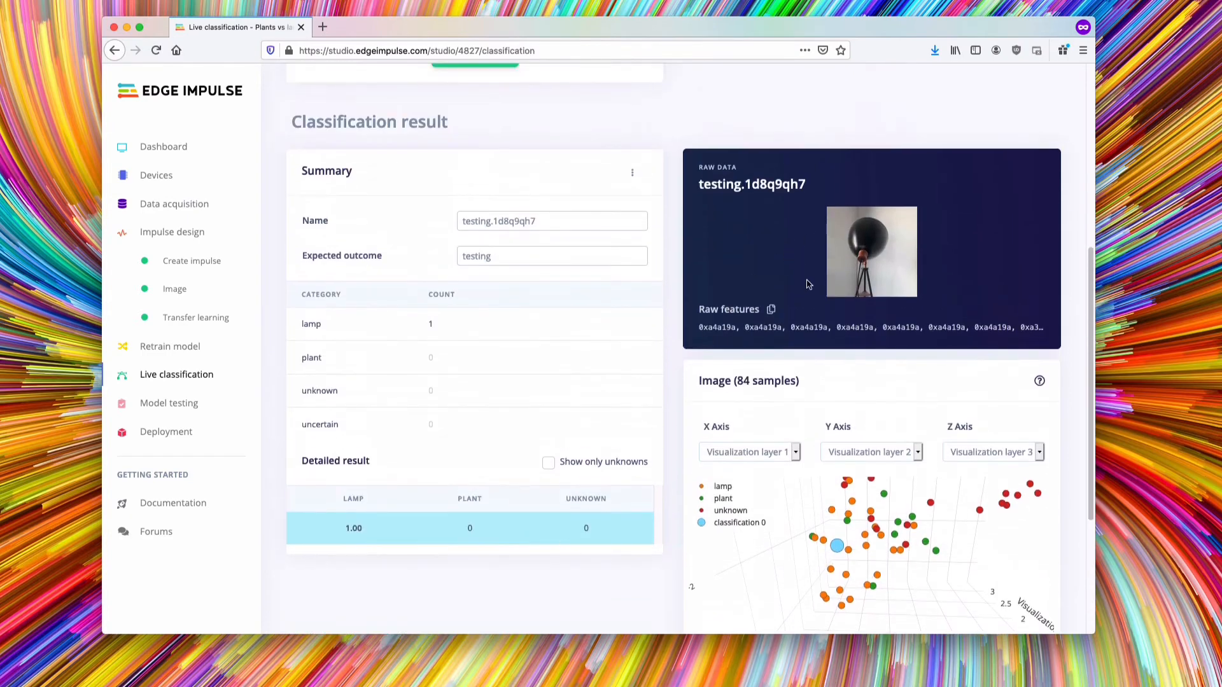
scroll(552, 414, "down", 4)
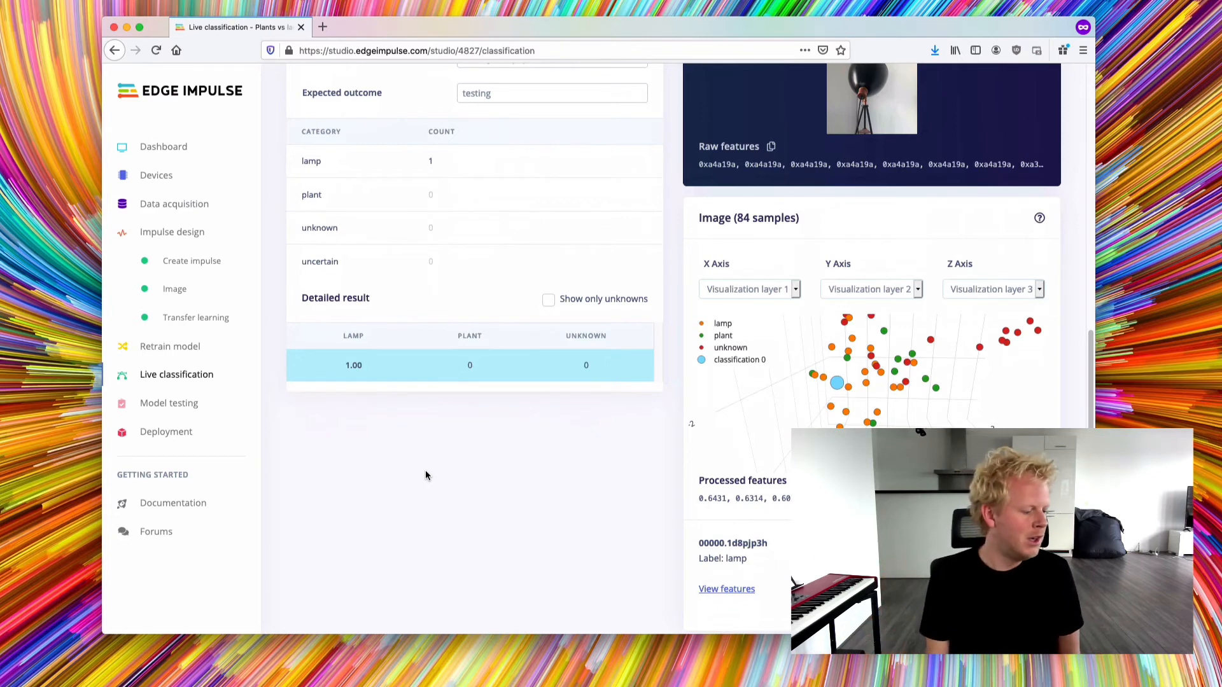
Build the impulse as an OpenMV library for deployment and open the downloaded archive in Finder's Downloads folder.
left_click(199, 434)
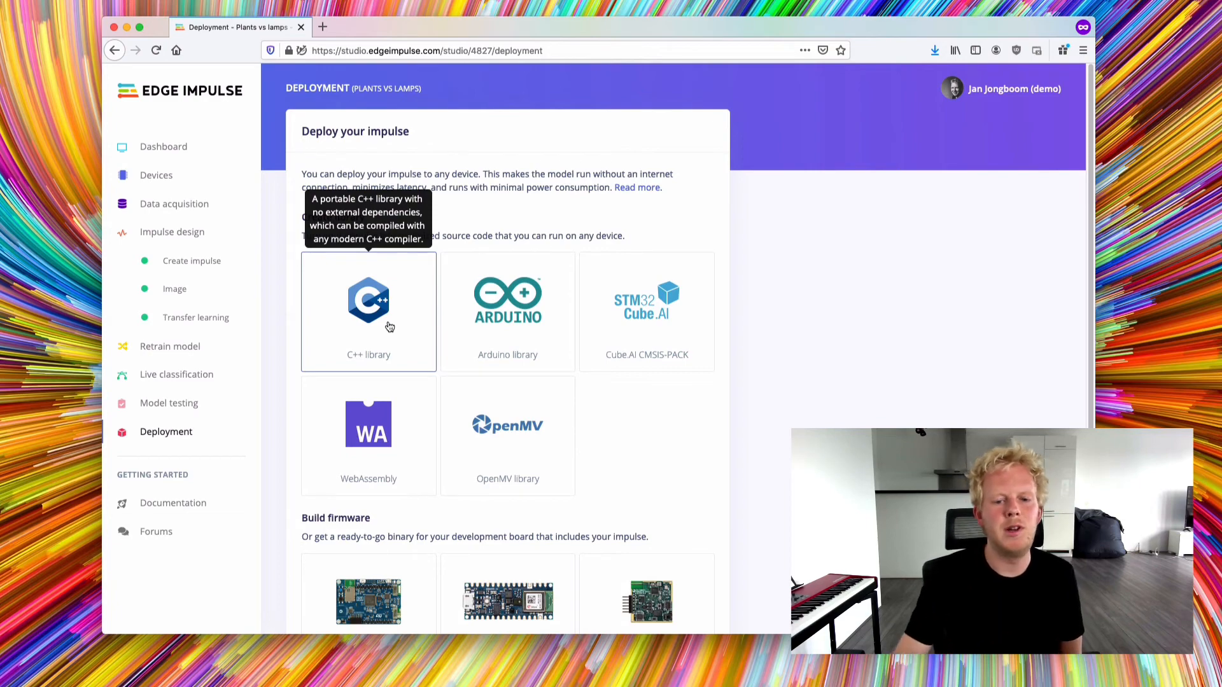
left_click(507, 430)
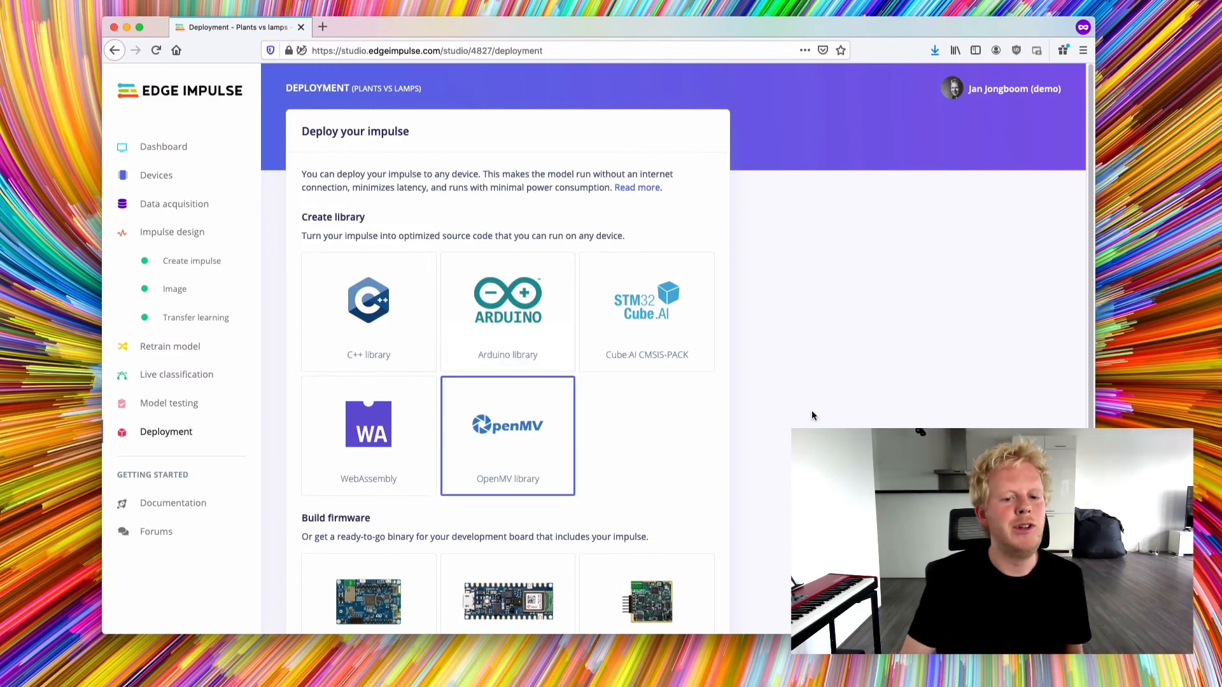
scroll(751, 483, "down", 5)
left_click(497, 521)
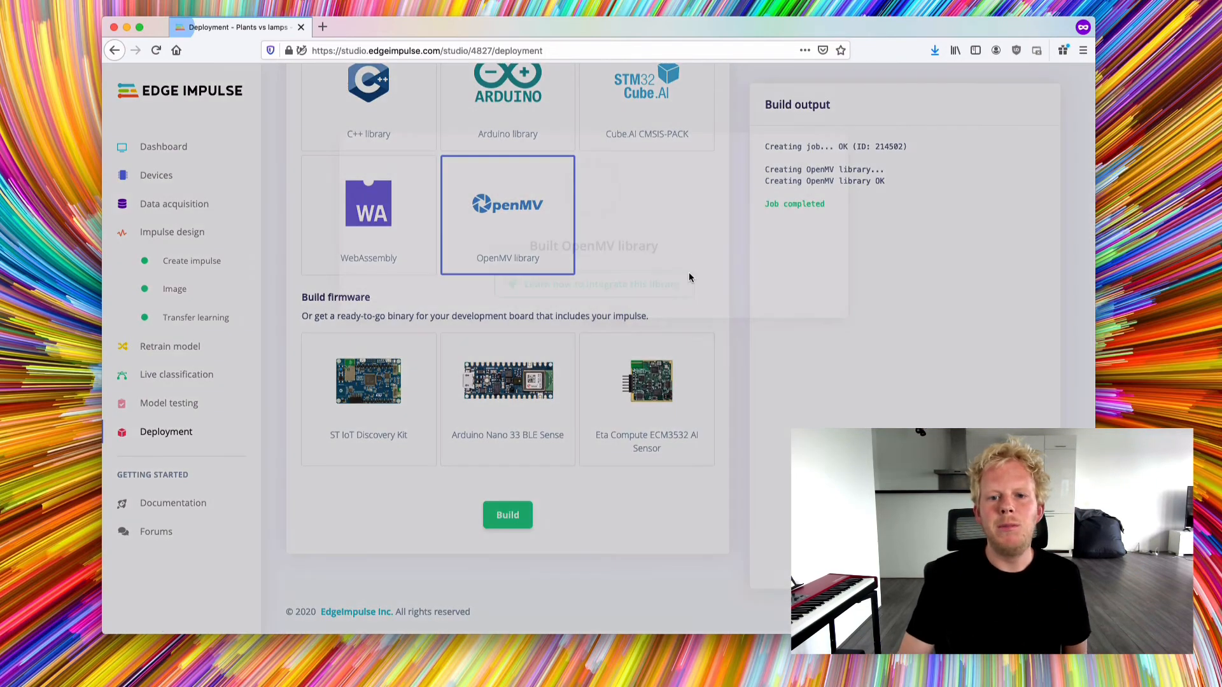
left_click(841, 509)
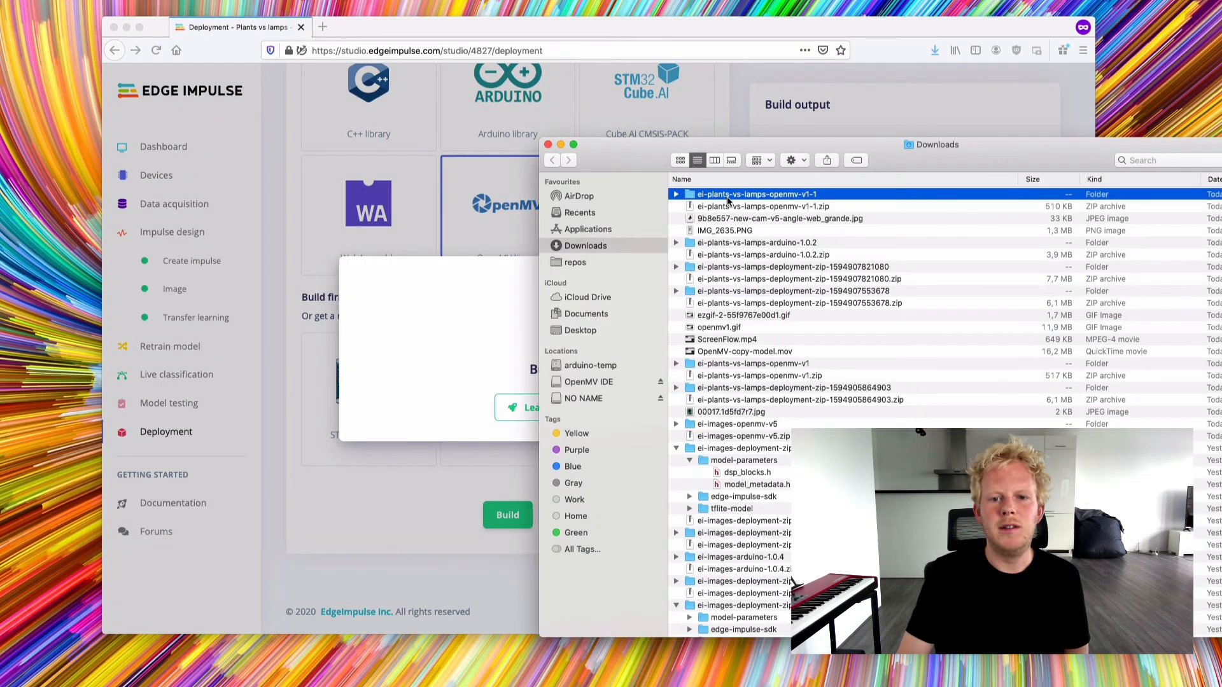
Open the ei-plants-vs-lamps-openmv-v1-1 folder and review its Python script, labels.txt and trained.tflite files.
double_click(728, 199)
left_click_drag(905, 166, 573, 140)
left_click(399, 182)
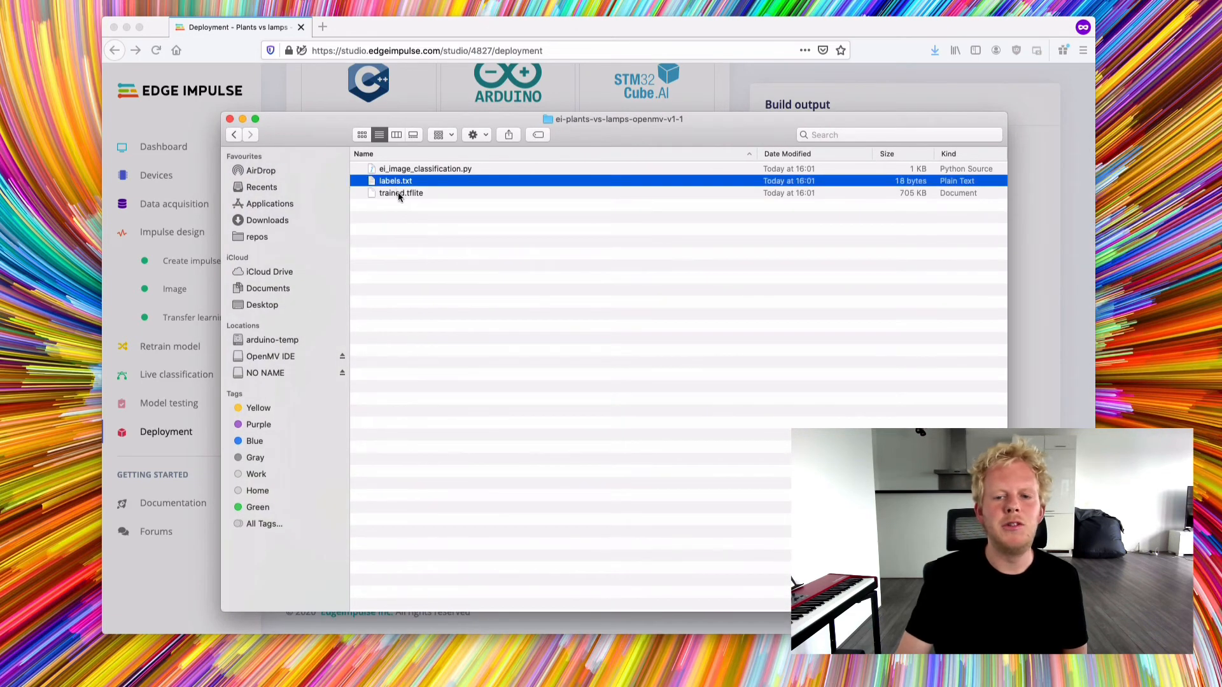
left_click(401, 193)
left_click(447, 270)
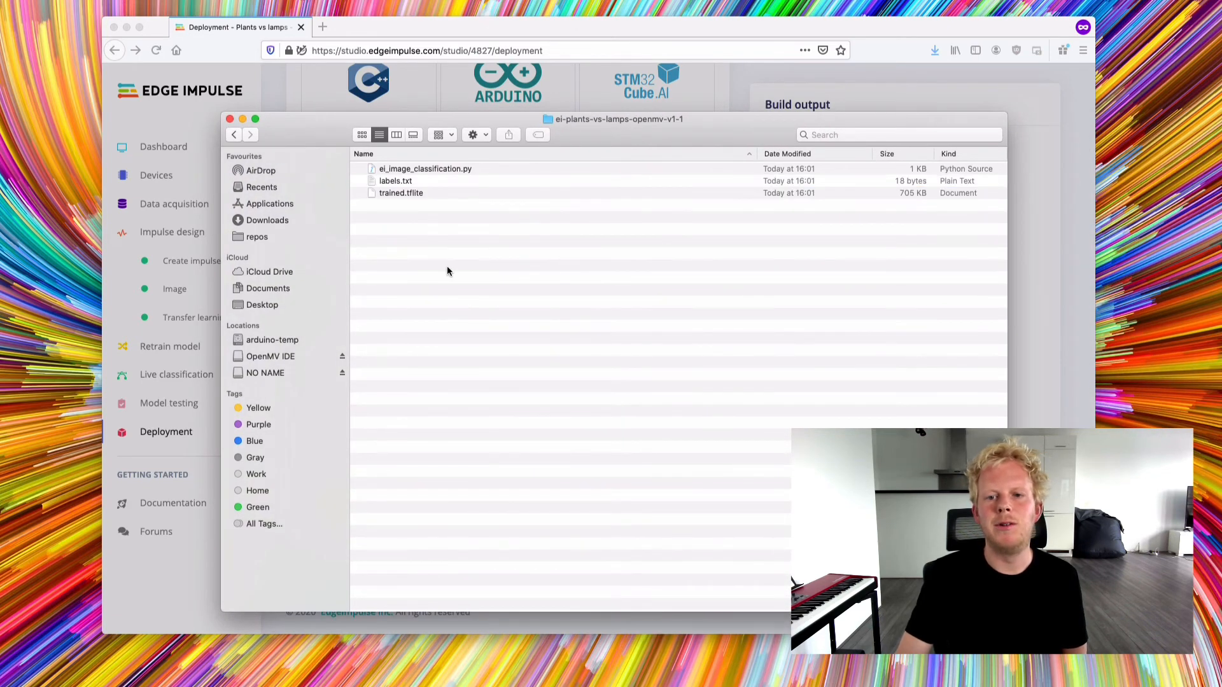
left_click(402, 170)
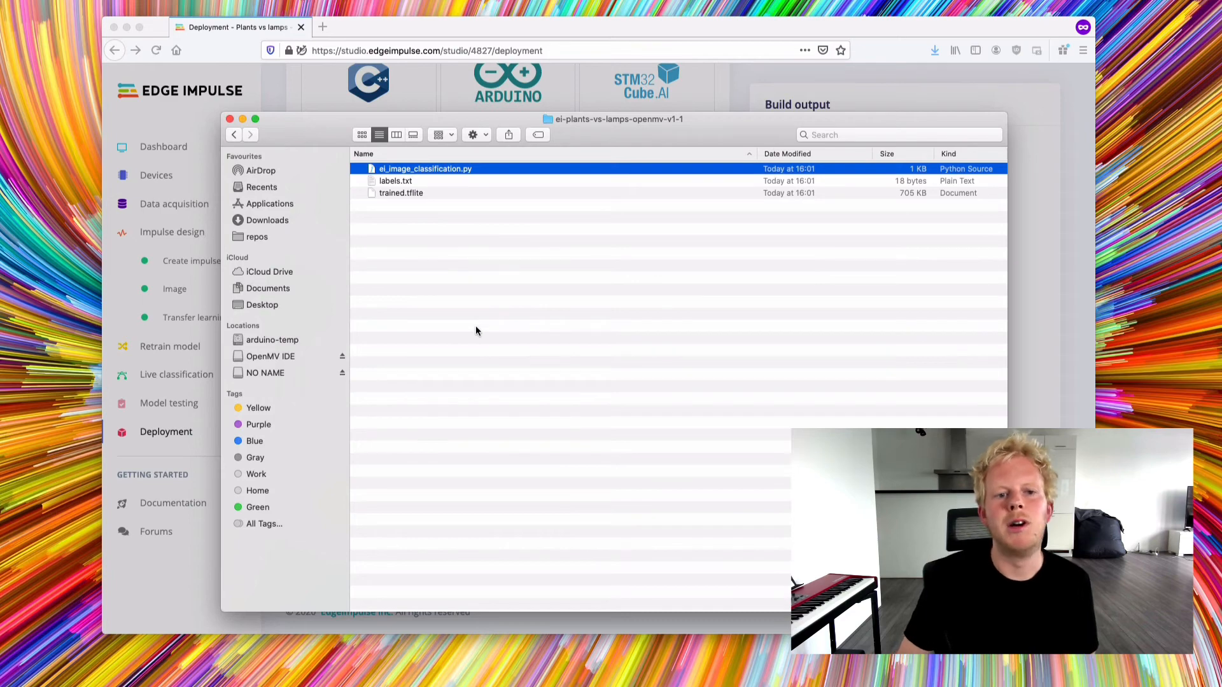
Copy labels.txt and trained.tflite from the deployment folder onto the OpenMV camera's NO NAME drive.
key("super+Tab")
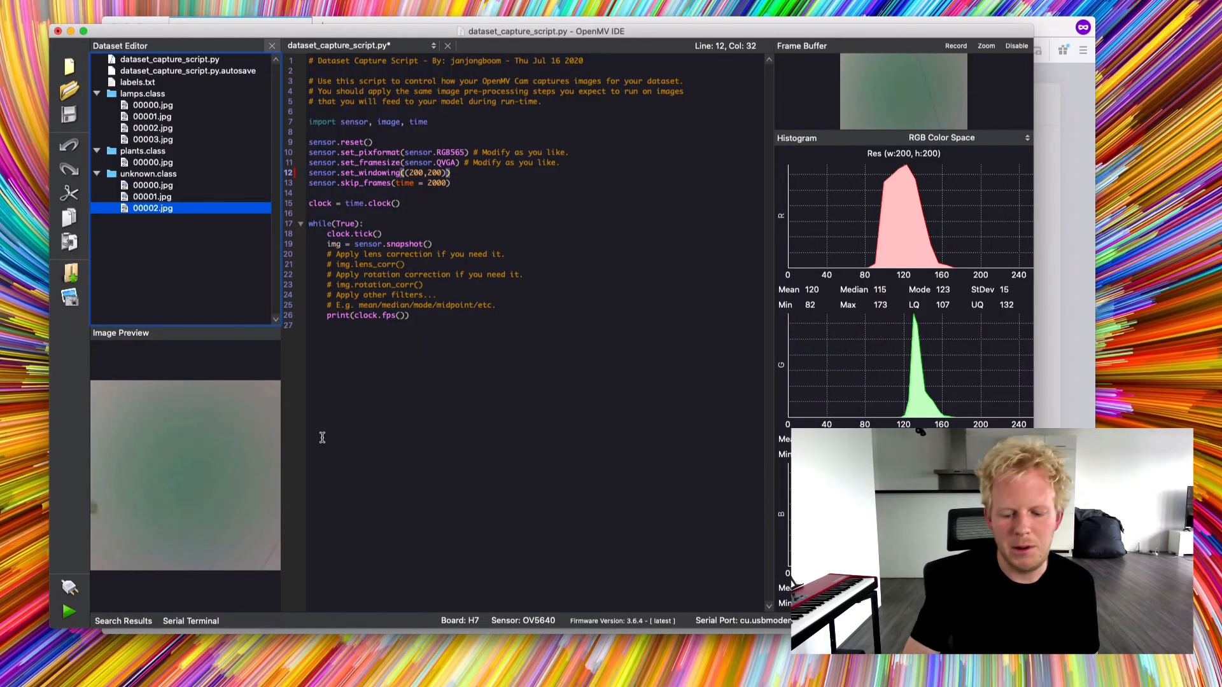
key("super+Tab")
left_click_drag(405, 256, 452, 341)
left_click_drag(46, 409, 619, 373)
left_click(625, 415)
left_click(625, 410)
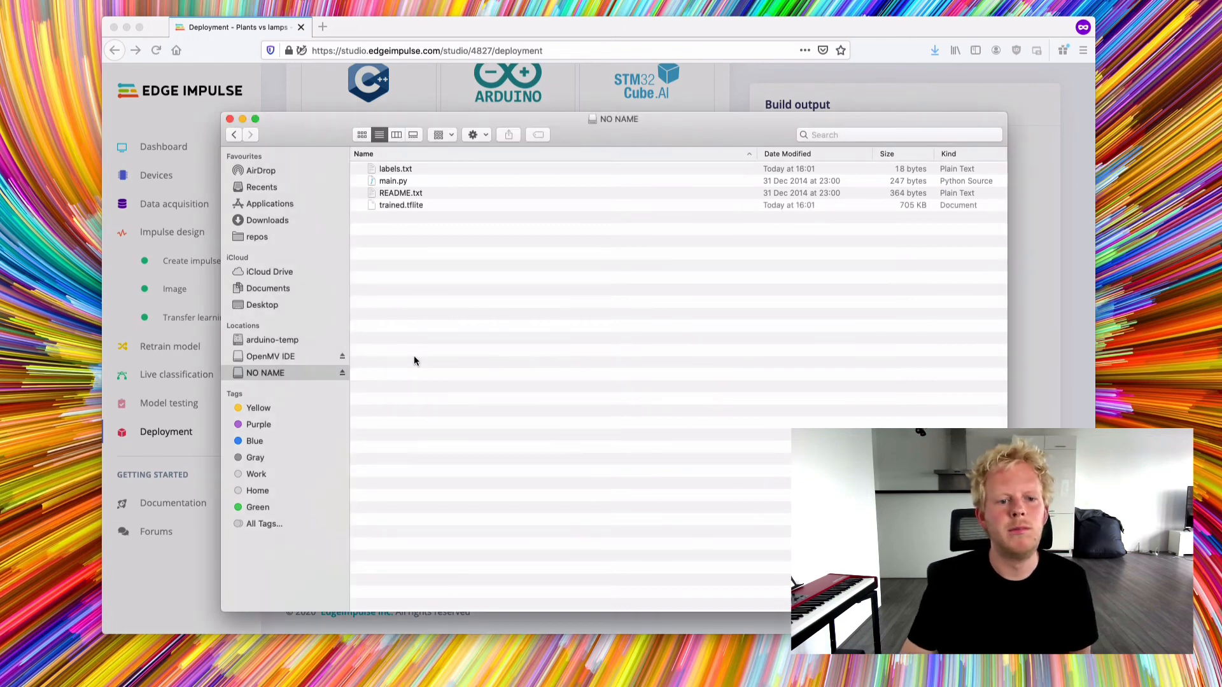
Return to the ei-plants-vs-lamps-openmv-v1-1 folder and open ei_image_classification.py in OpenMV IDE.
left_click(235, 135)
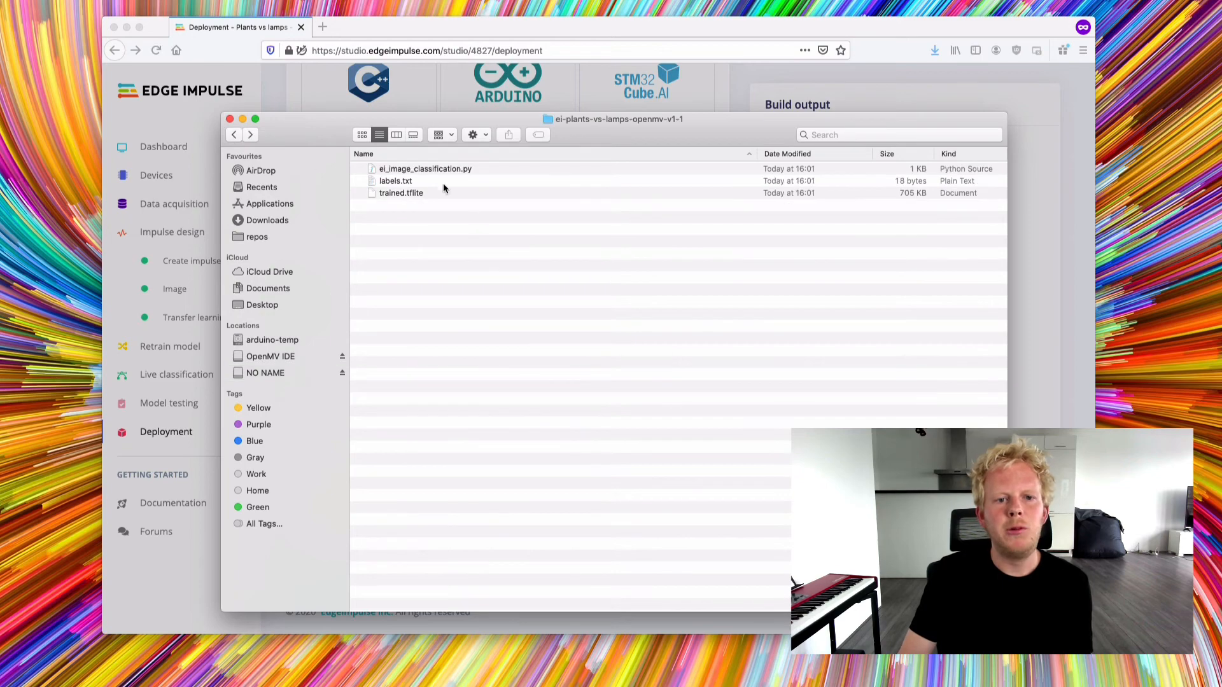
left_click(234, 136)
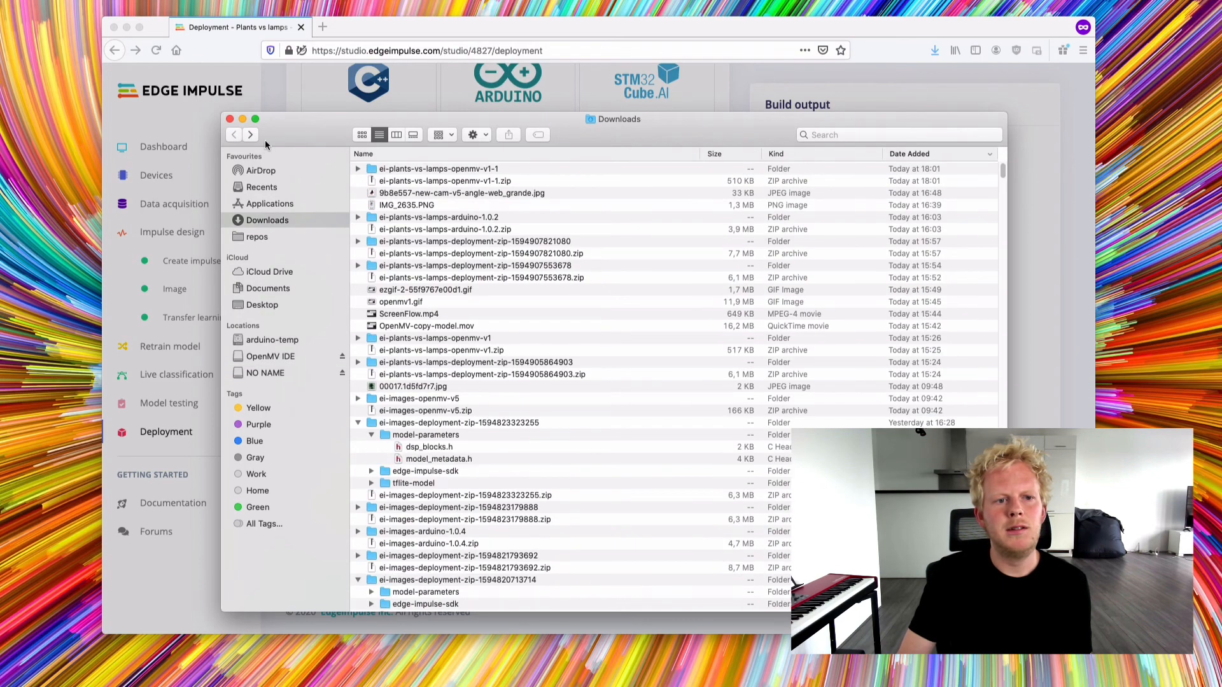
left_click(252, 136)
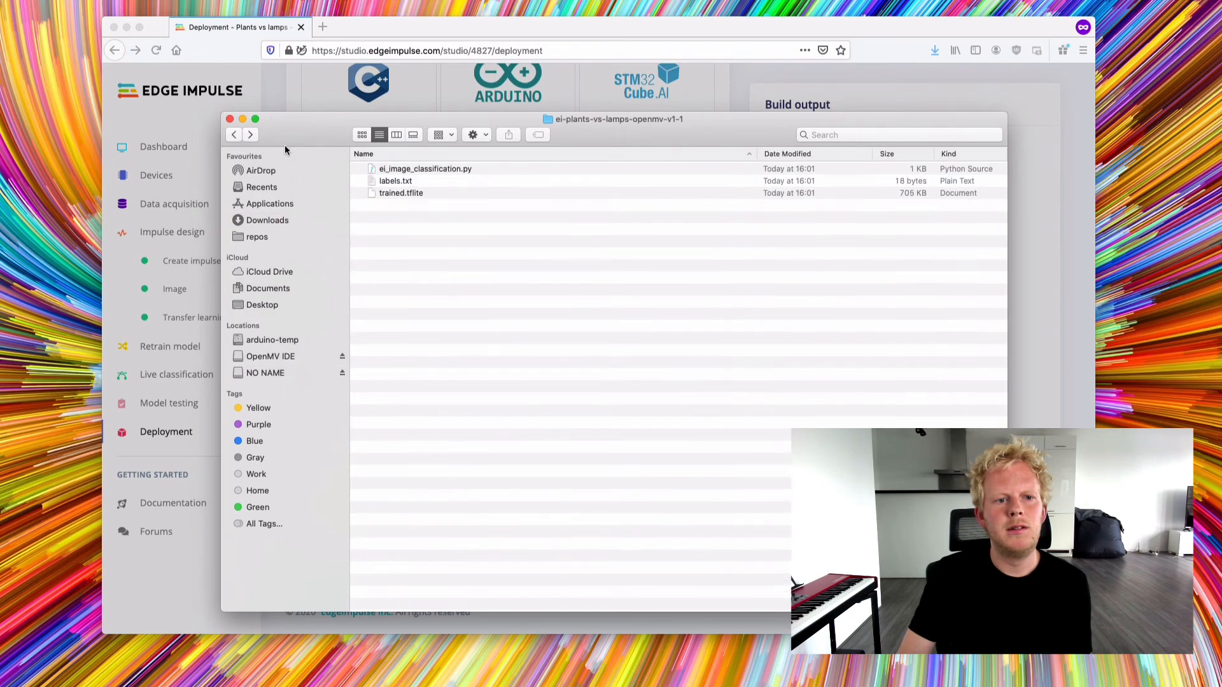
right_click(403, 171)
mouse_move(463, 193)
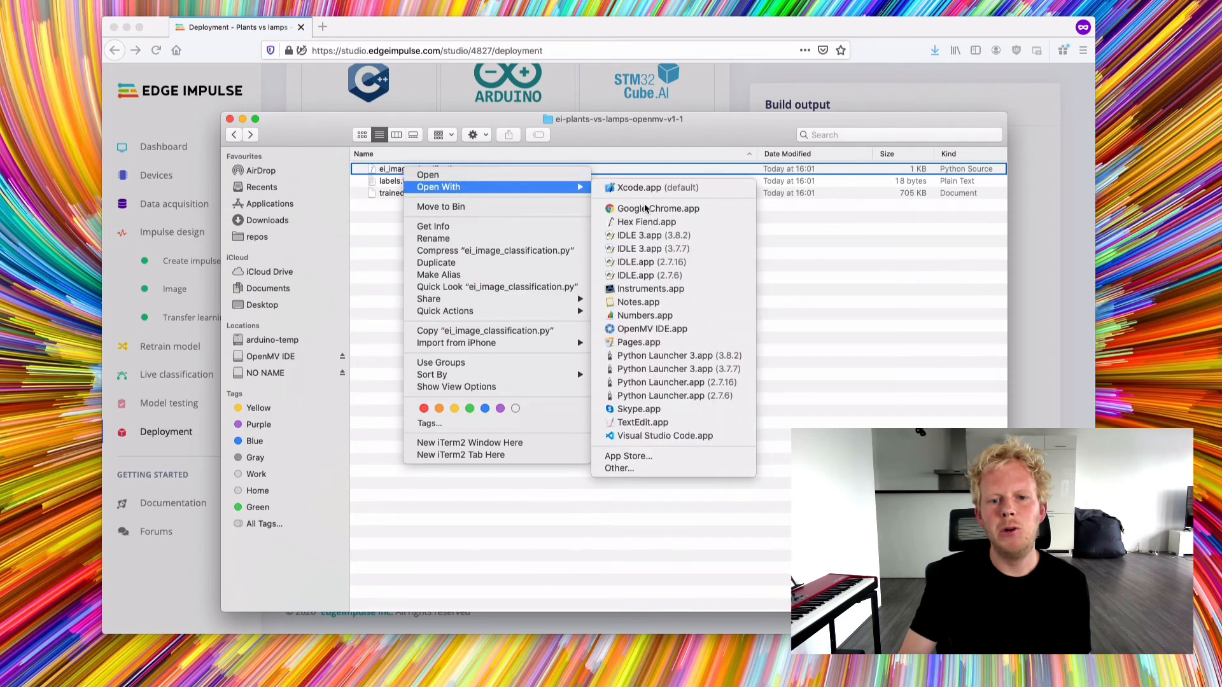
left_click(653, 329)
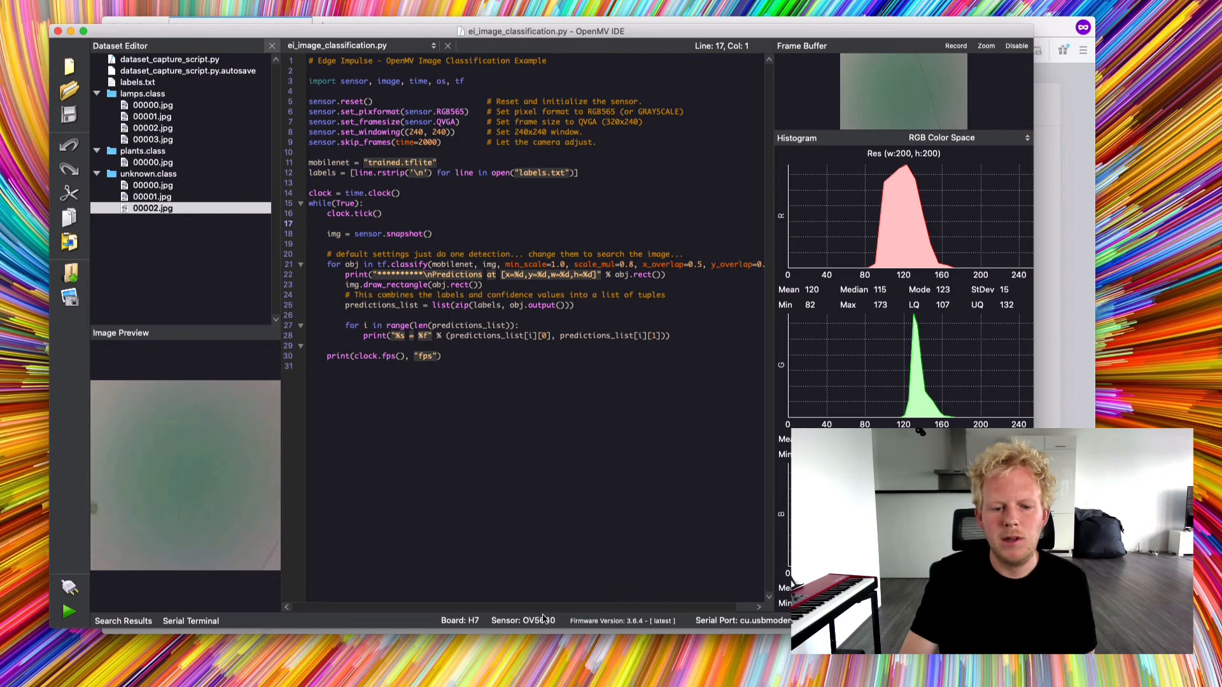
Run the classification script on the camera with an enlarged serial terminal for the predictions and an enlarged frame buffer view.
left_click(185, 621)
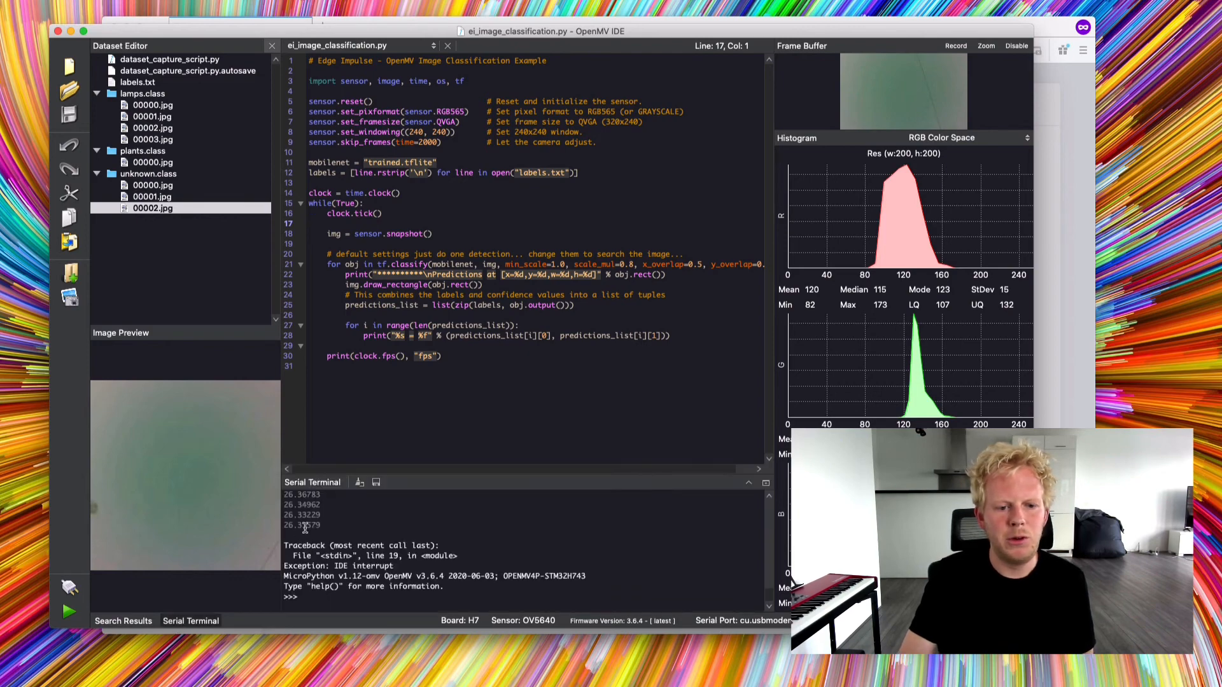
left_click_drag(420, 474, 420, 348)
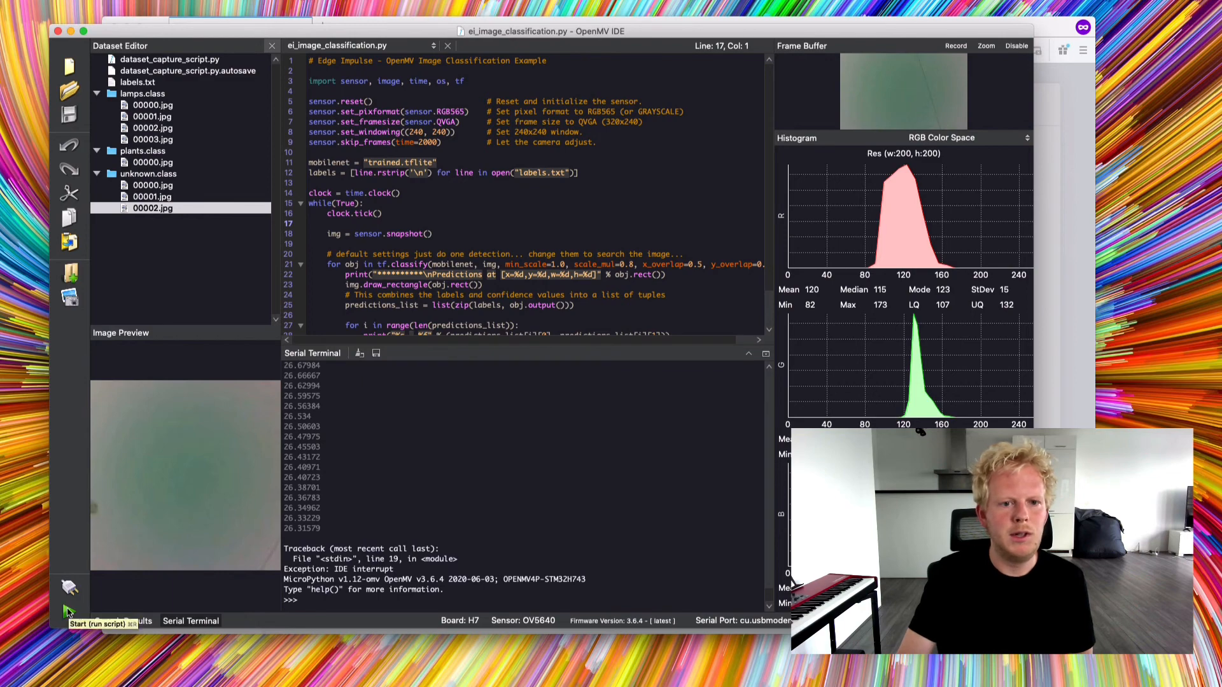
left_click(68, 611)
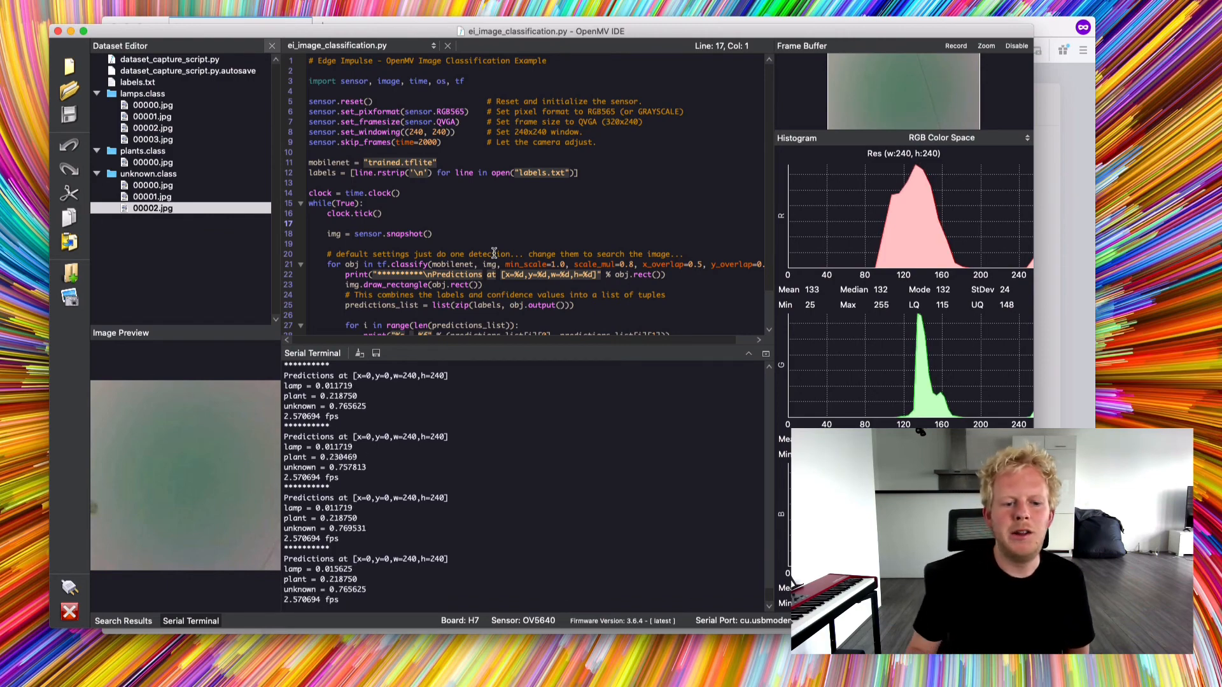
left_click_drag(884, 129, 870, 222)
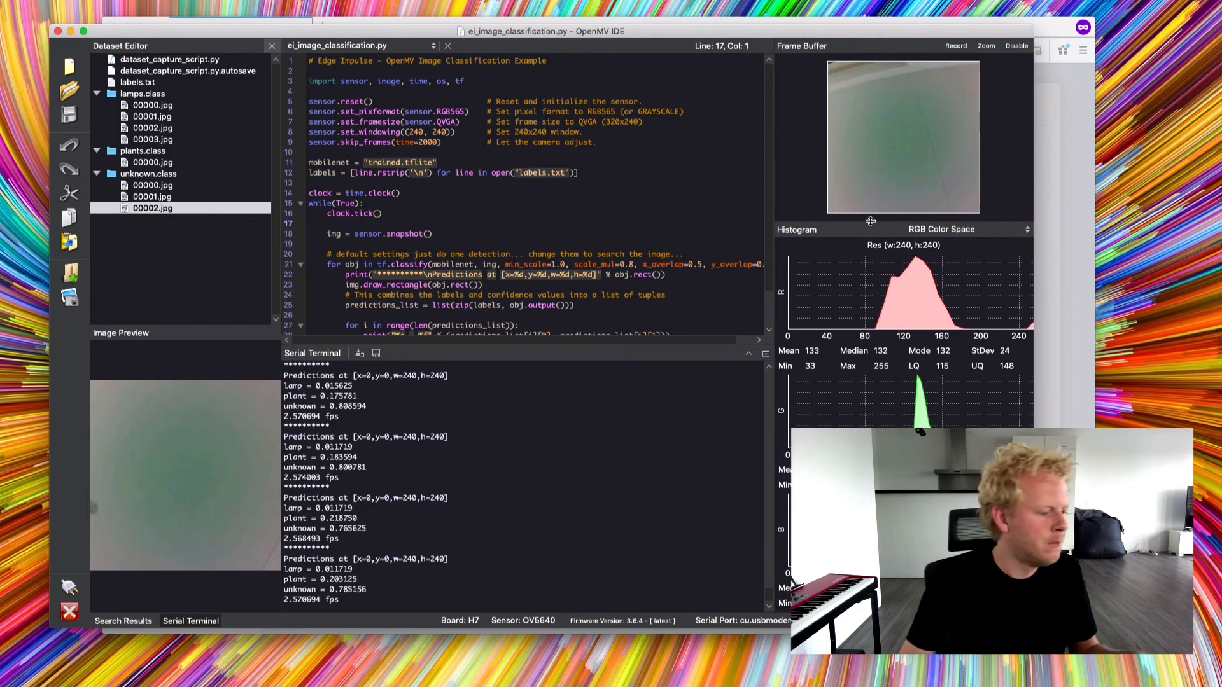